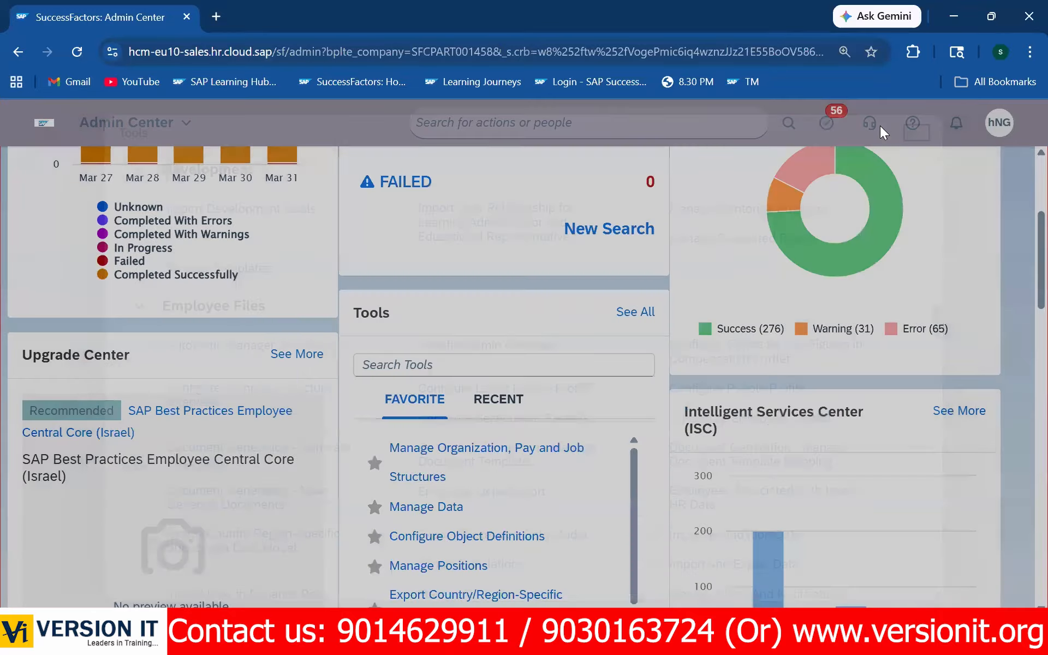
- Go to the Home page and look over its quick actions, approvals and surveys
left_click(128, 123)
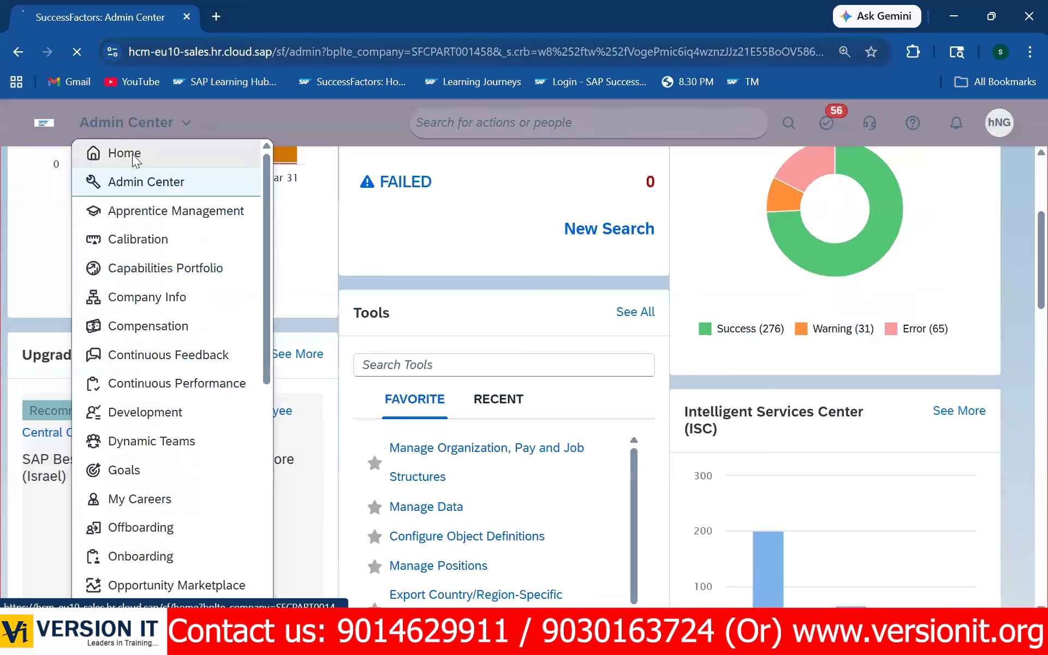
left_click(132, 154)
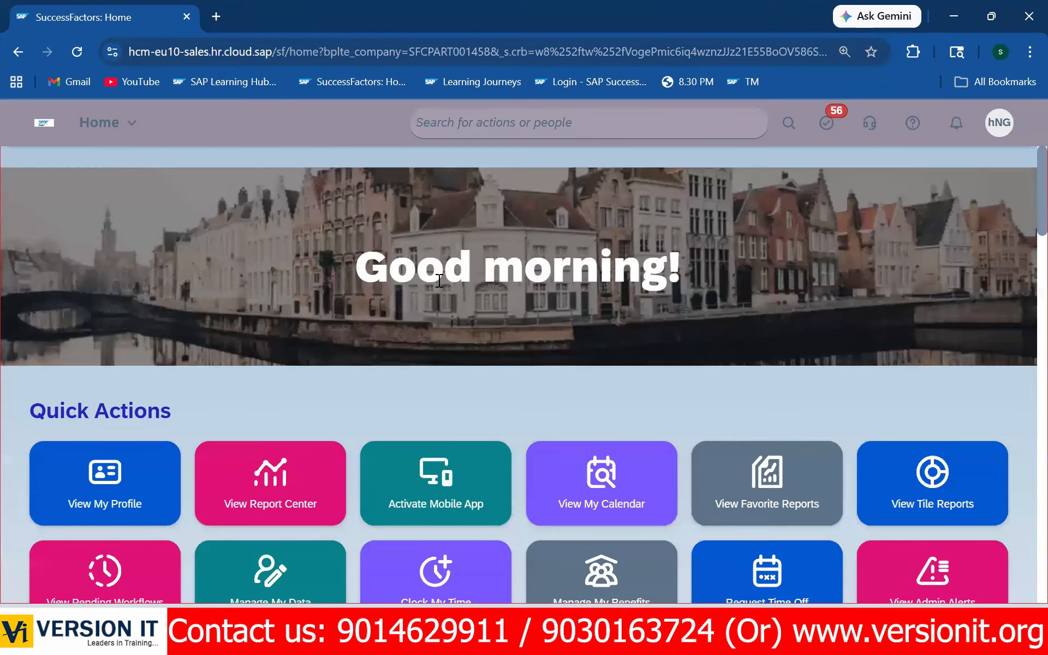
scroll(397, 375, "down", 10)
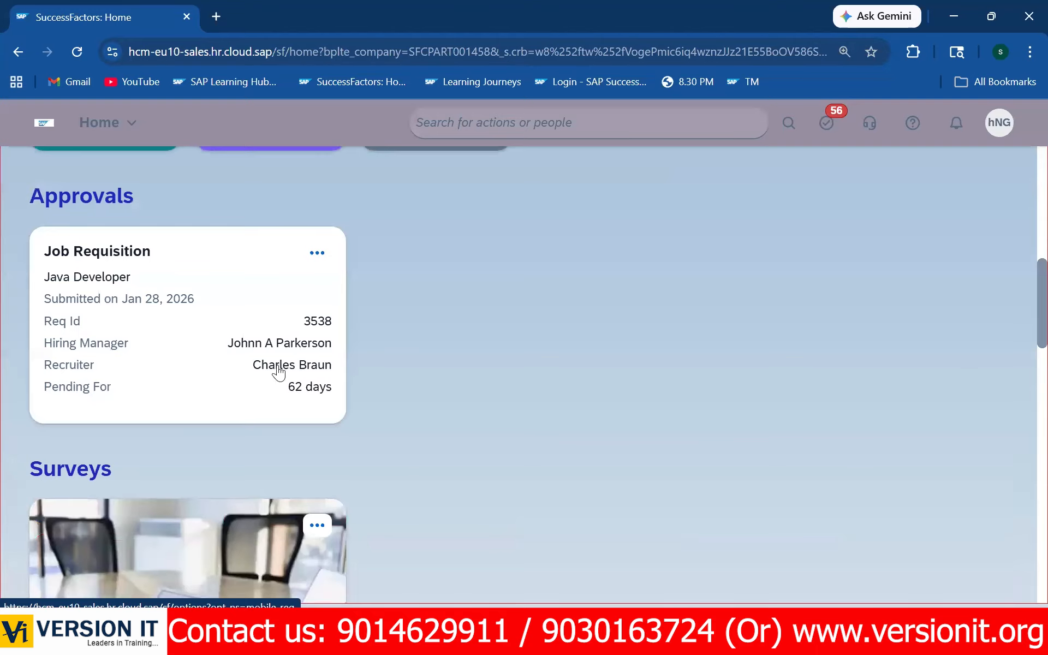
scroll(281, 365, "up", 10)
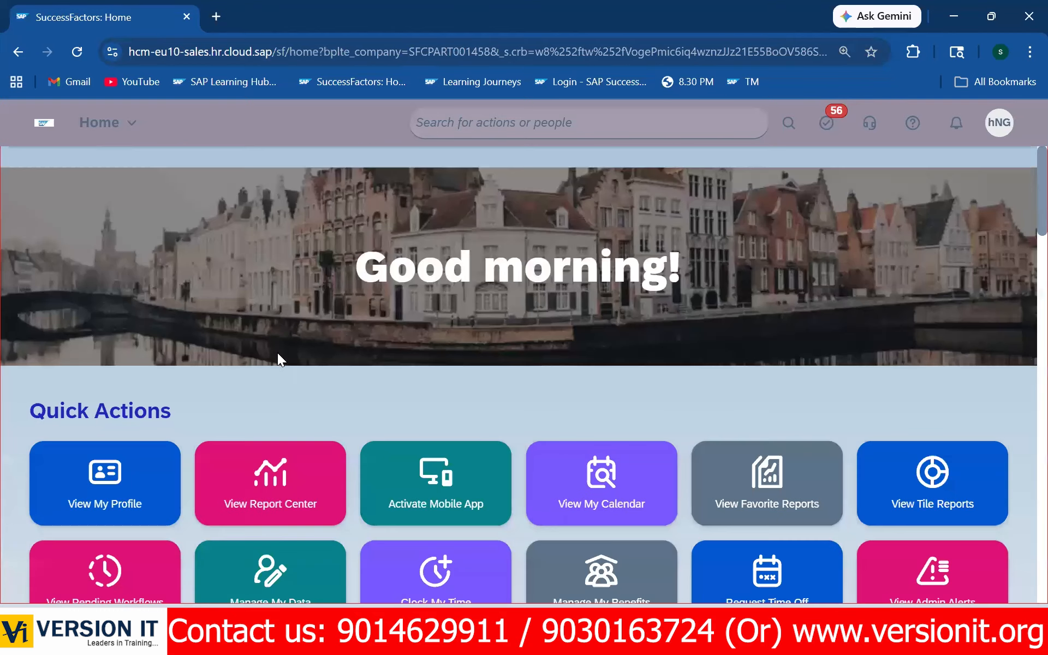
- Return to the Admin Center and display the complete list of admin tools
left_click(128, 130)
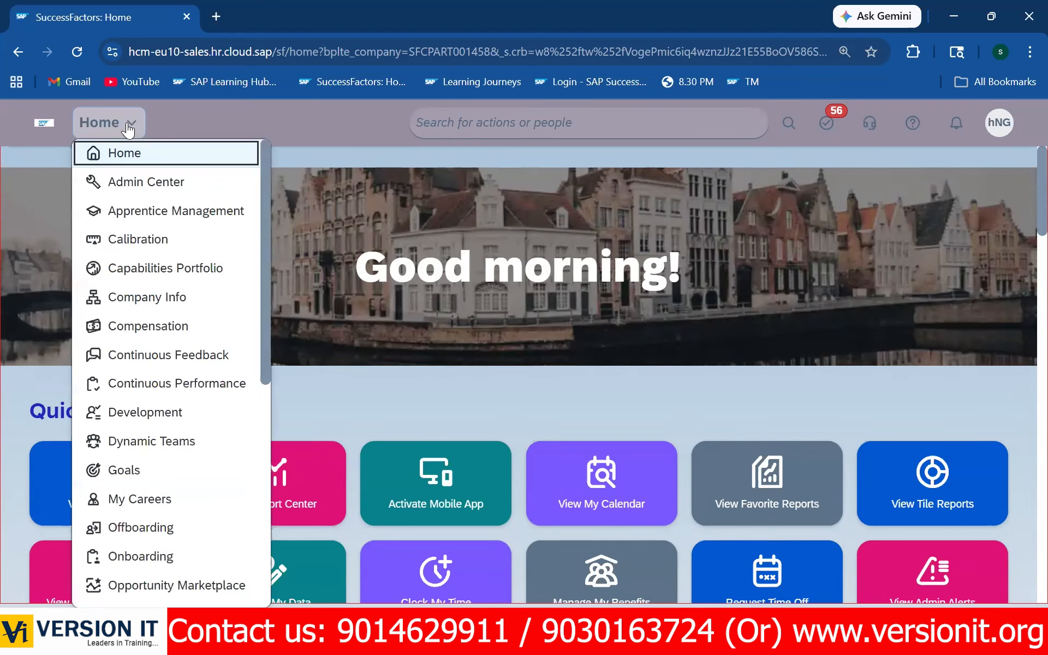
left_click(140, 185)
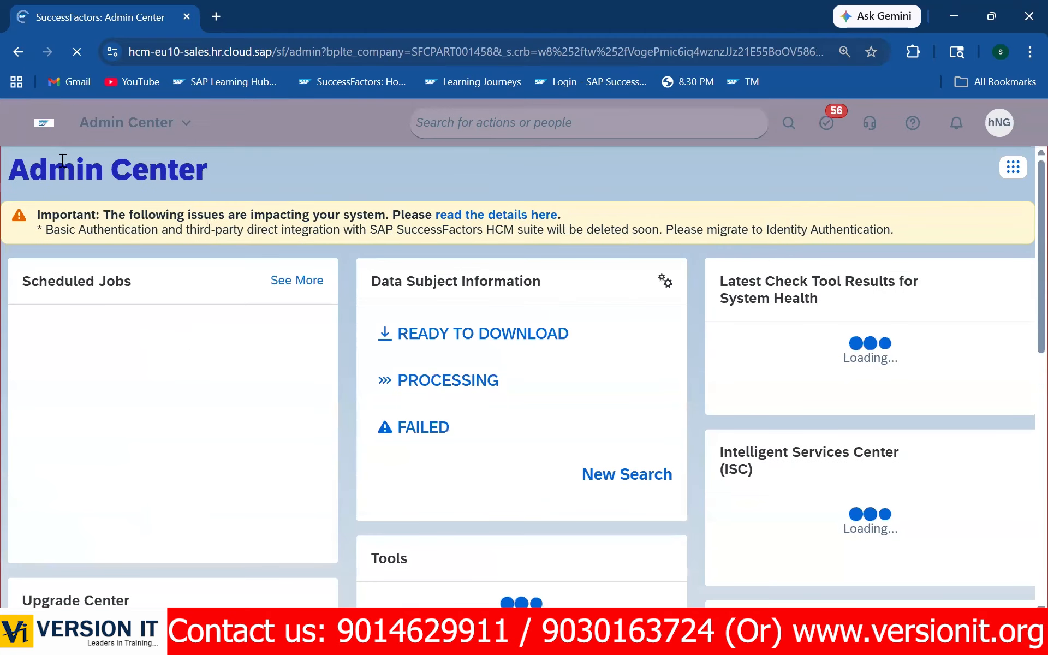
scroll(500, 352, "down", 1)
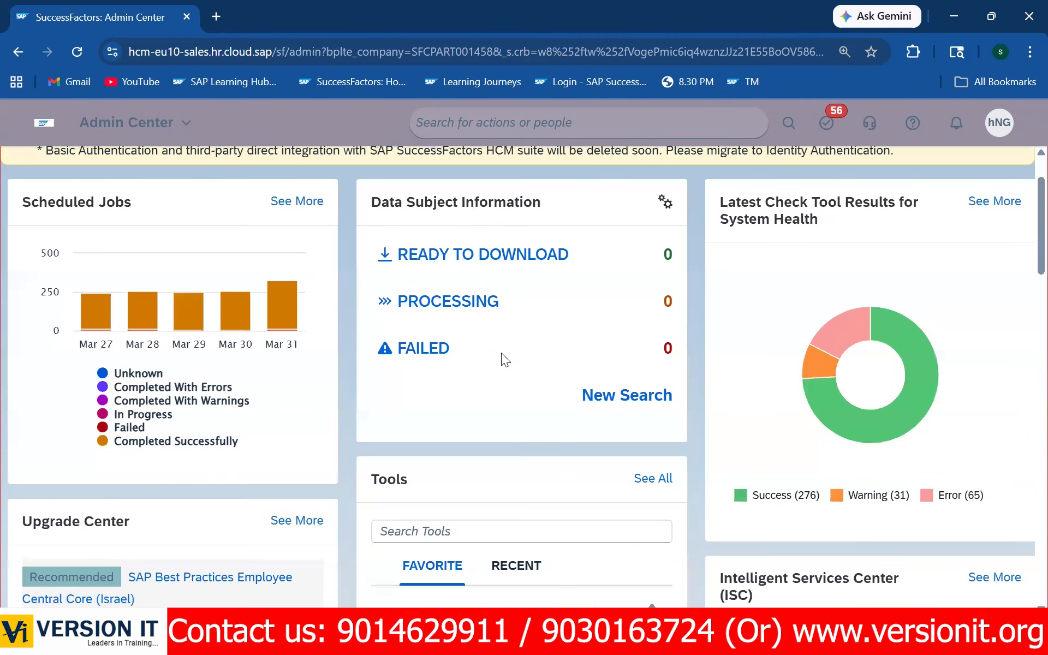
scroll(501, 353, "down", 3)
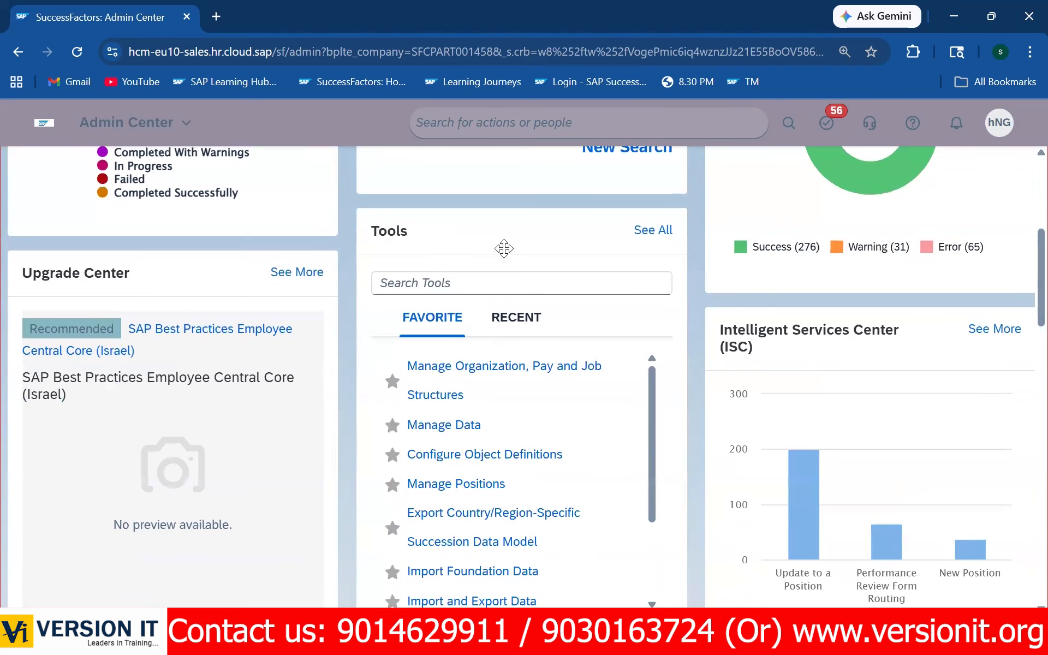
left_click(662, 238)
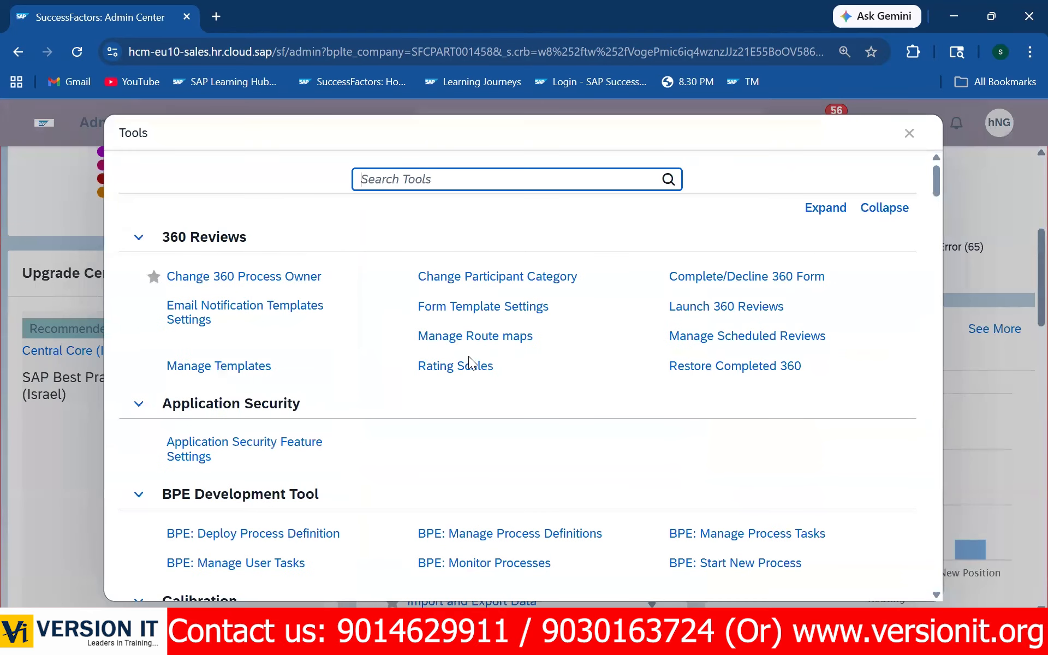
- Find Manage Organization, Pay and Job Structures among the Employee Files tools and open it
scroll(390, 354, "down", 20)
scroll(327, 303, "up", 10)
scroll(306, 300, "up", 4)
scroll(306, 300, "down", 8)
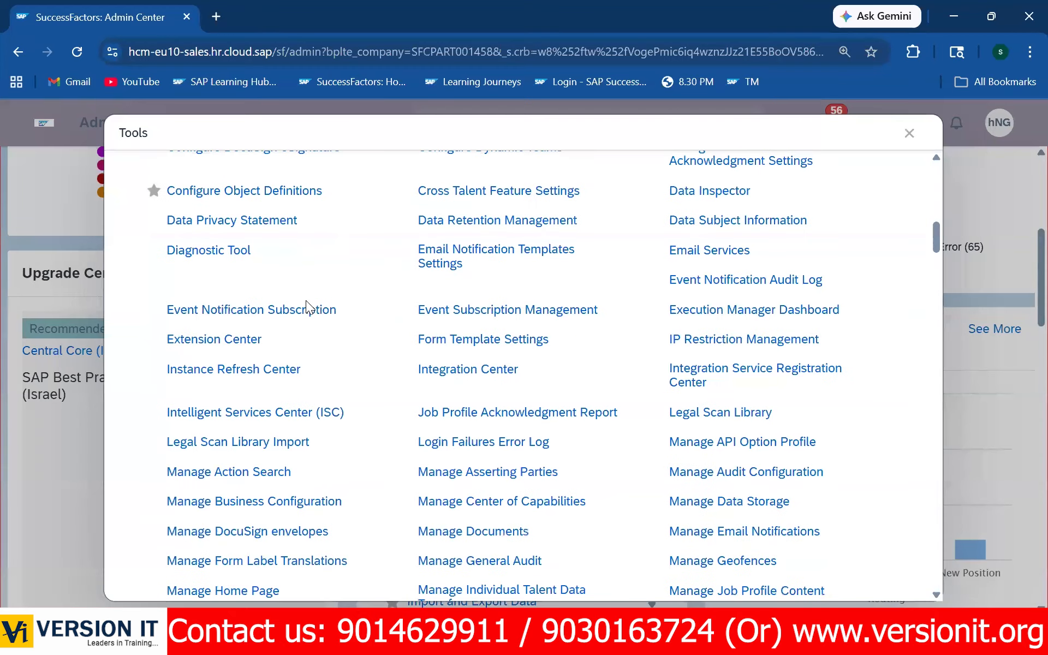
scroll(312, 309, "down", 10)
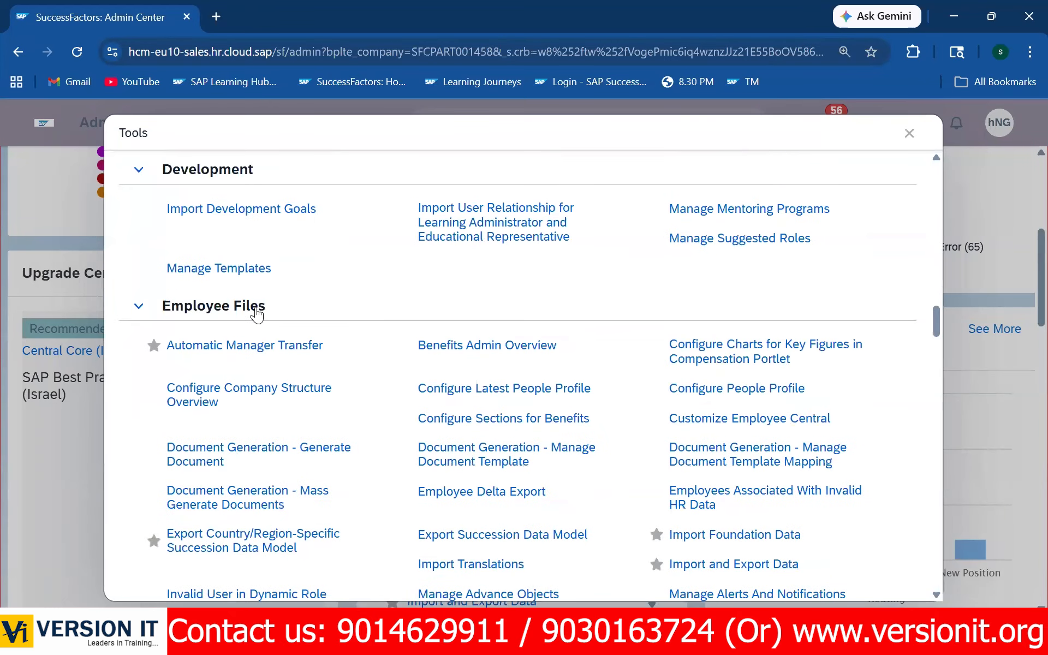
scroll(304, 444, "down", 2)
scroll(303, 443, "down", 2)
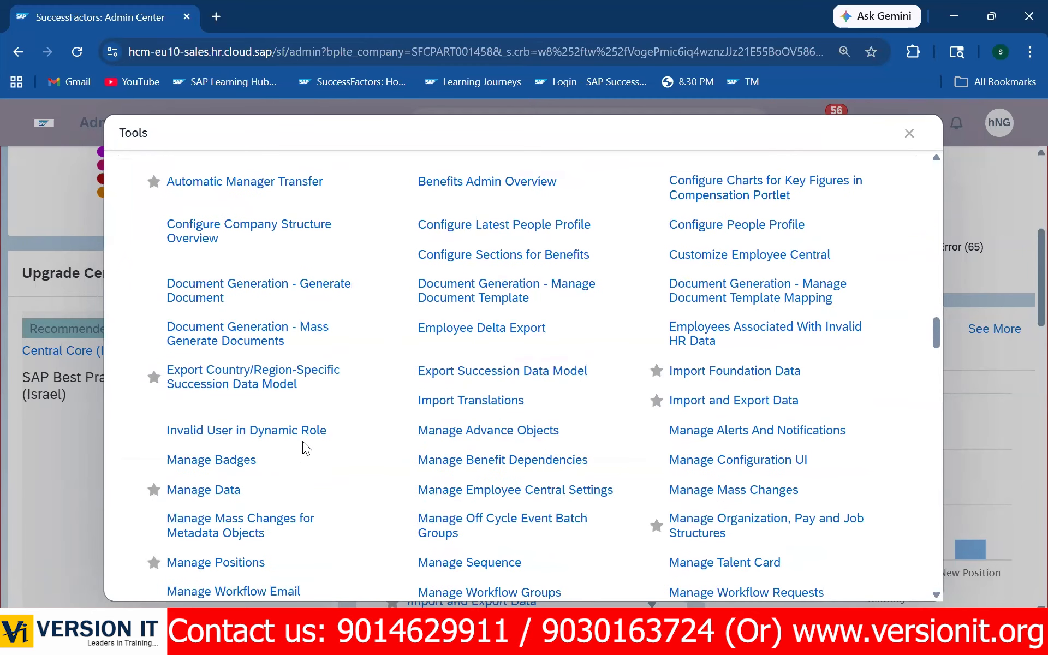
scroll(303, 441, "down", 2)
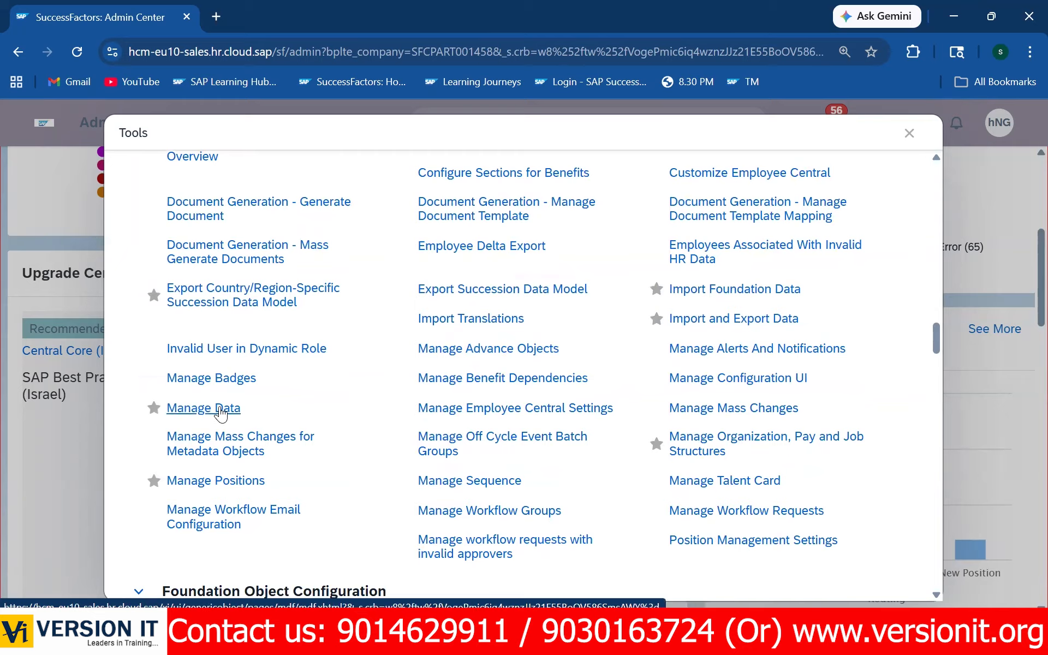
left_click(743, 451)
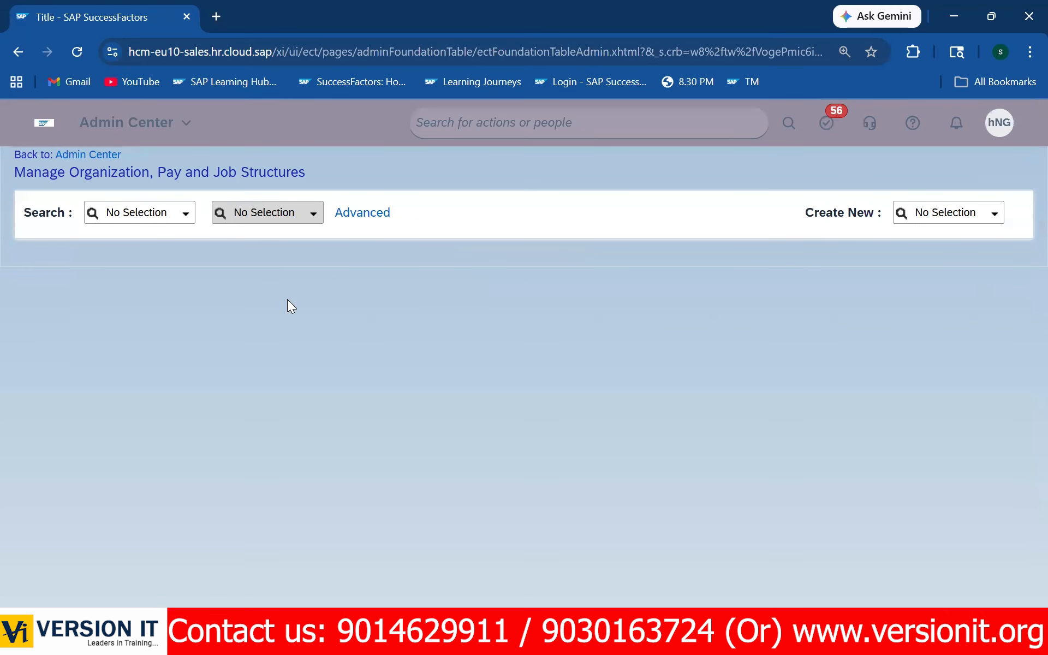
- Examine the page title and the Search and Create New options for organization, pay and job structures
left_click_drag(15, 173, 314, 175)
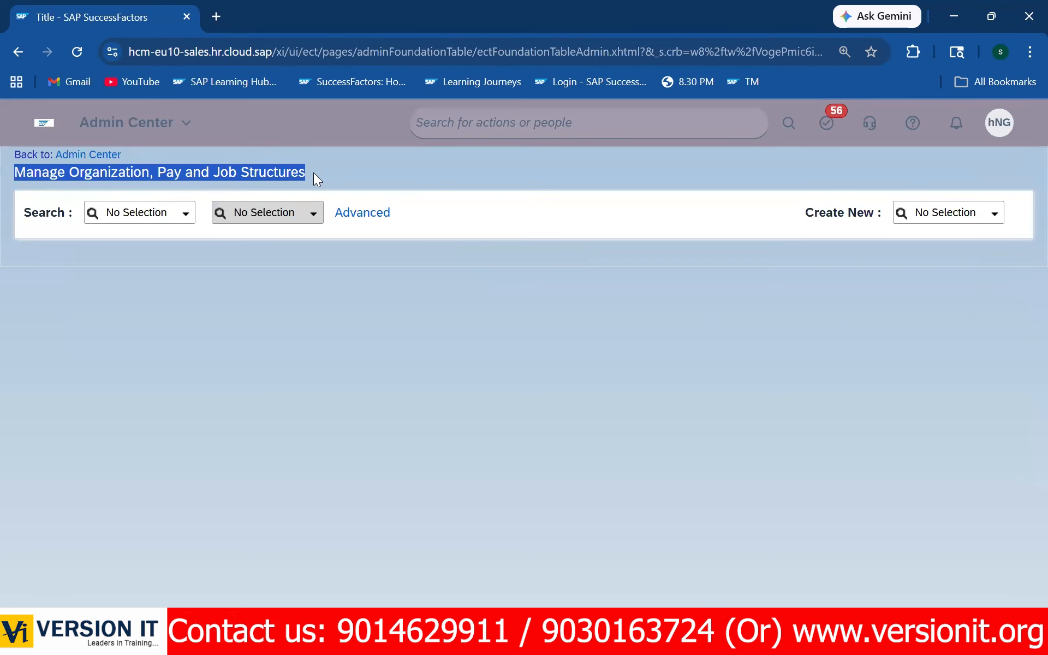
left_click(270, 334)
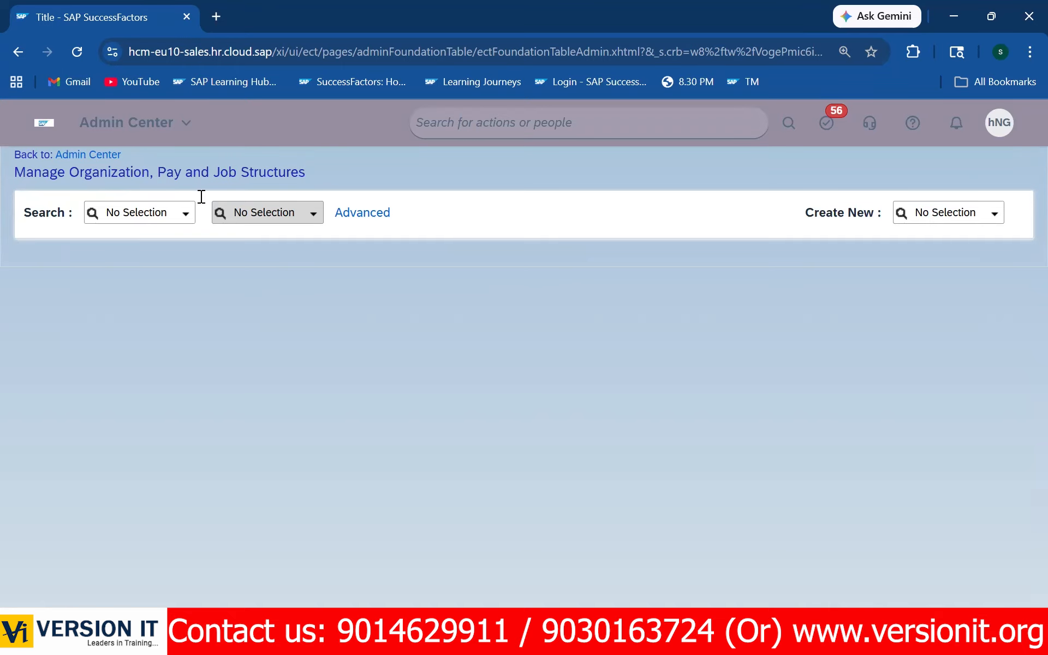
left_click_drag(24, 213, 78, 213)
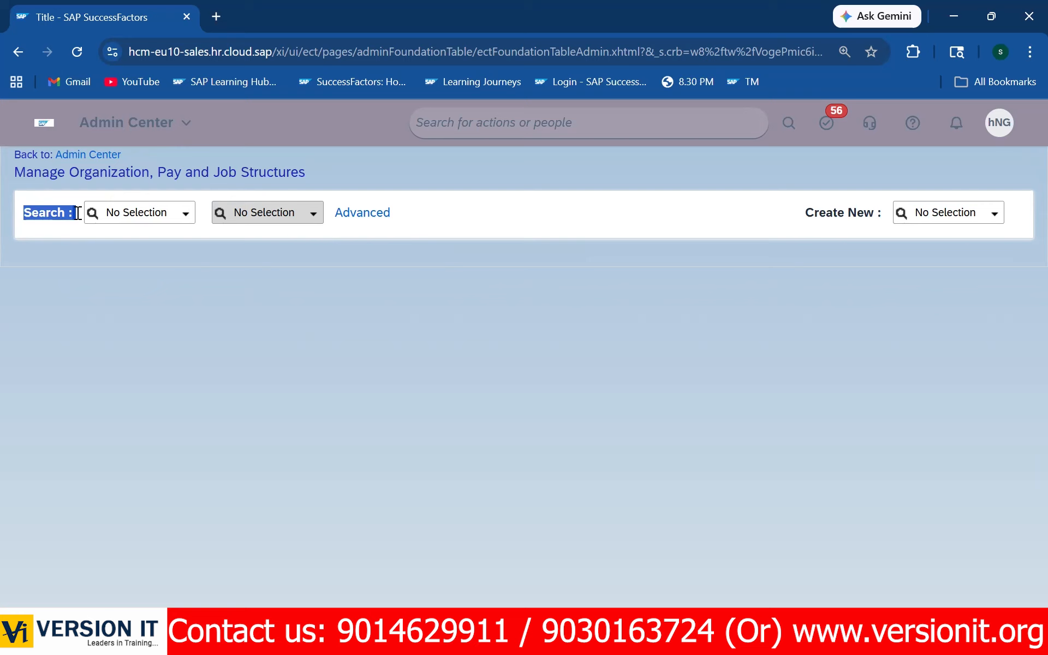
mouse_move(804, 213)
left_mouse_down()
mouse_move(867, 210)
mouse_move(794, 218)
left_mouse_up()
left_click(878, 212)
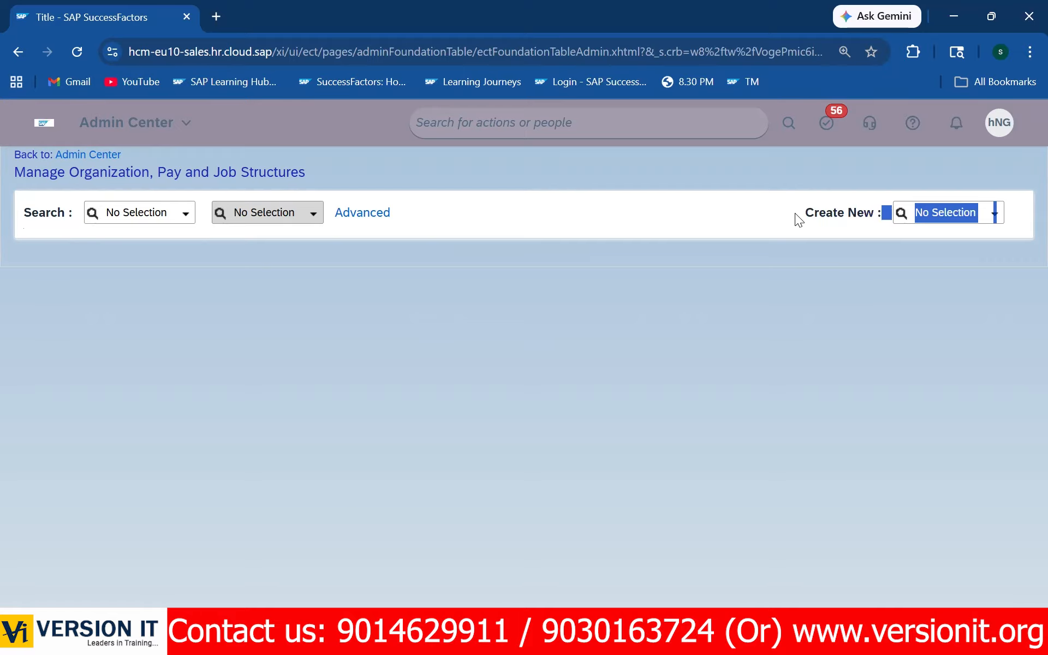
left_click(18, 270)
left_click_drag(54, 212, 81, 270)
left_click(83, 231)
left_click_drag(75, 212, 12, 210)
left_click(417, 370)
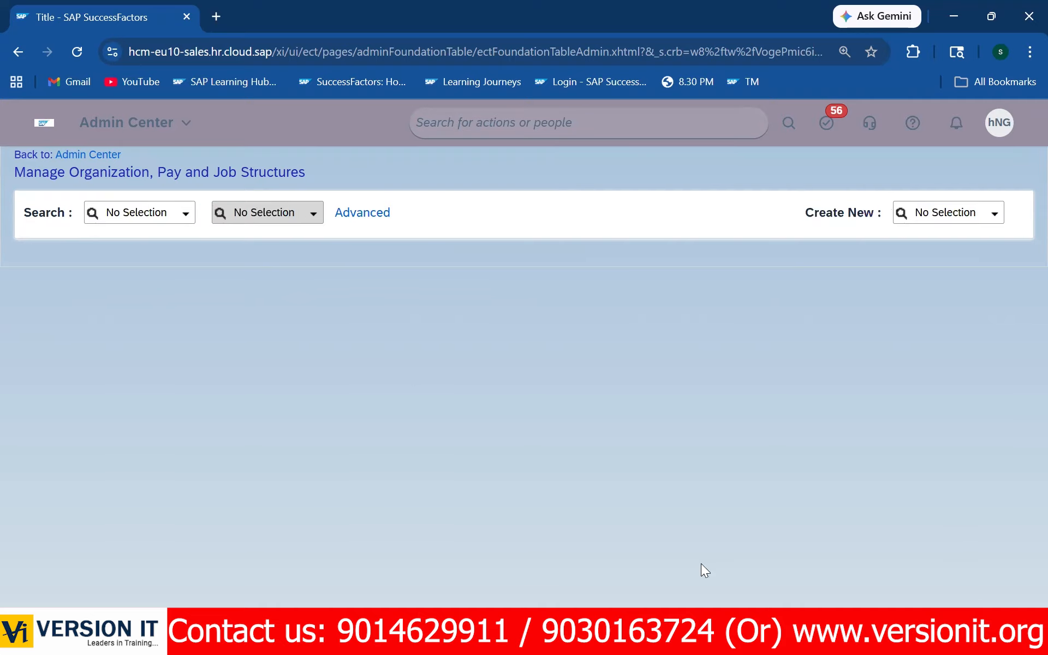
- Switch to the VIT-1 Word document and review the Location entry under Legacy Foundation Objects, Org Structure
key("alt+Tab")
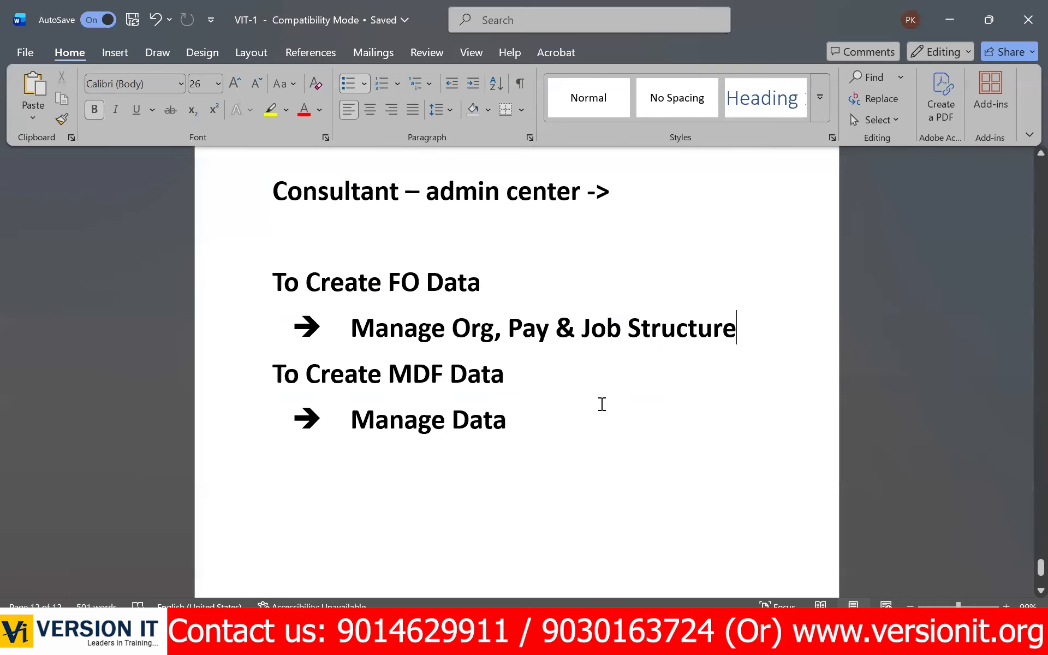
scroll(600, 397, "up", 10)
scroll(599, 396, "up", 3)
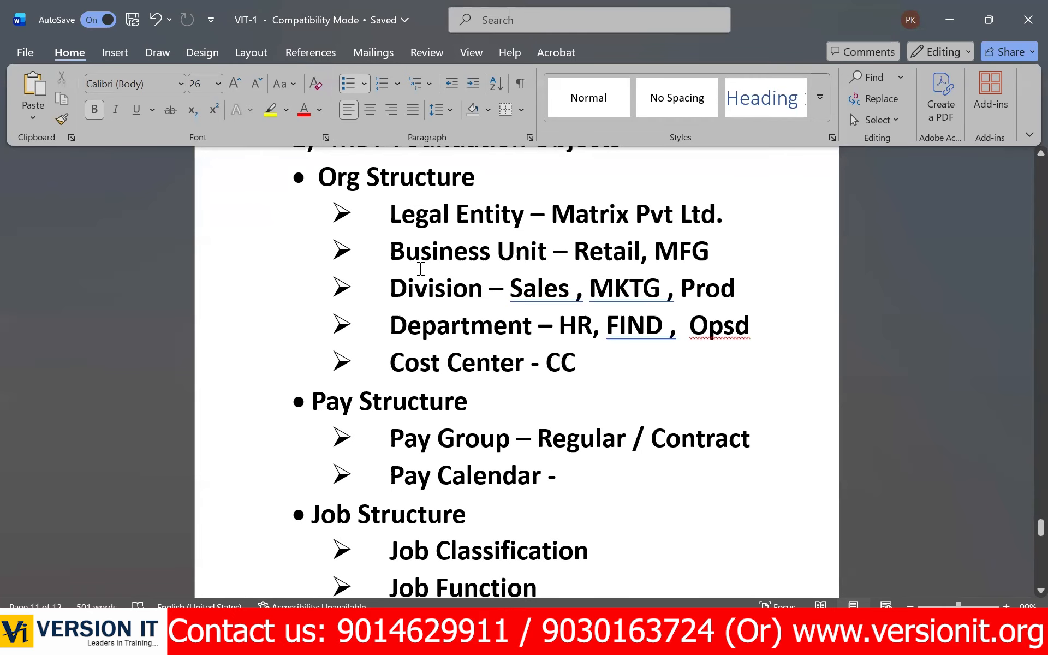
scroll(503, 398, "up", 2)
scroll(495, 453, "up", 12)
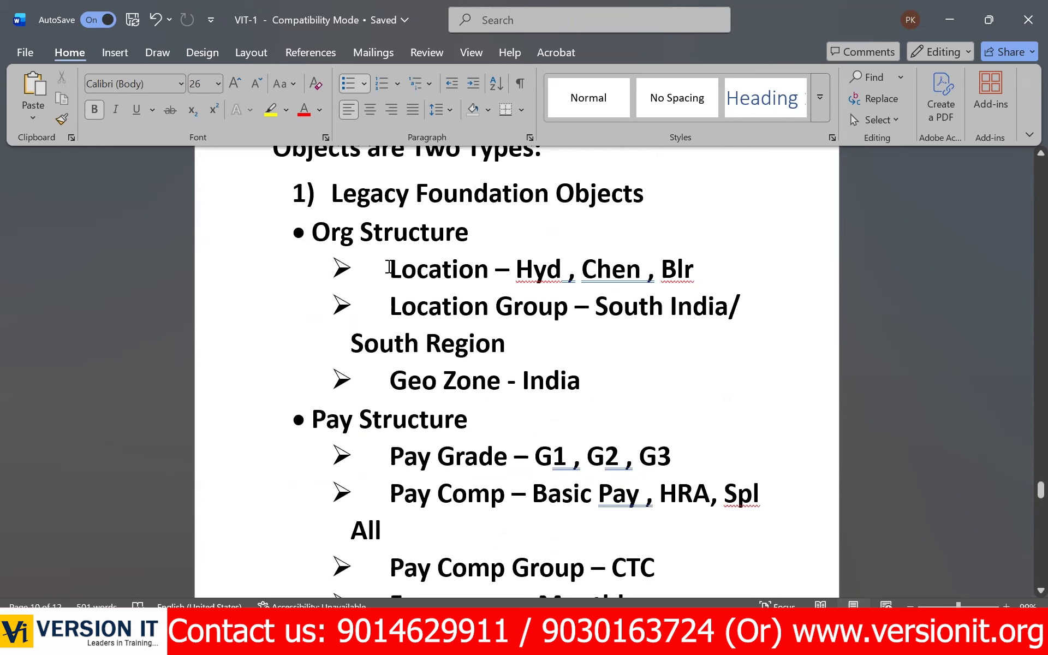
left_click_drag(390, 268, 487, 276)
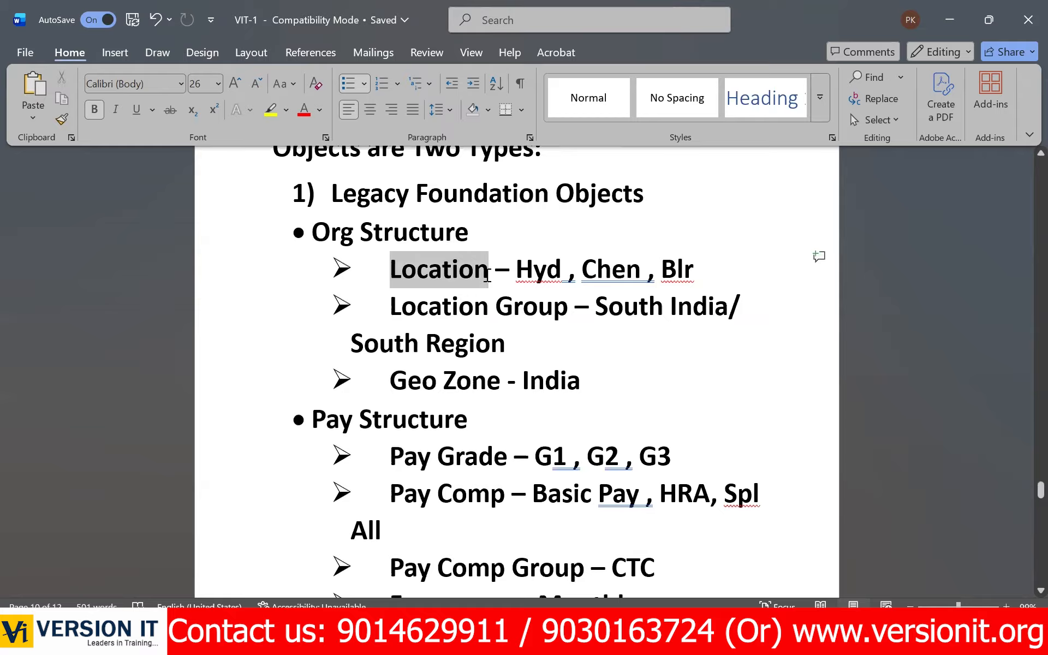
left_click_drag(487, 276, 697, 273)
left_click(548, 278)
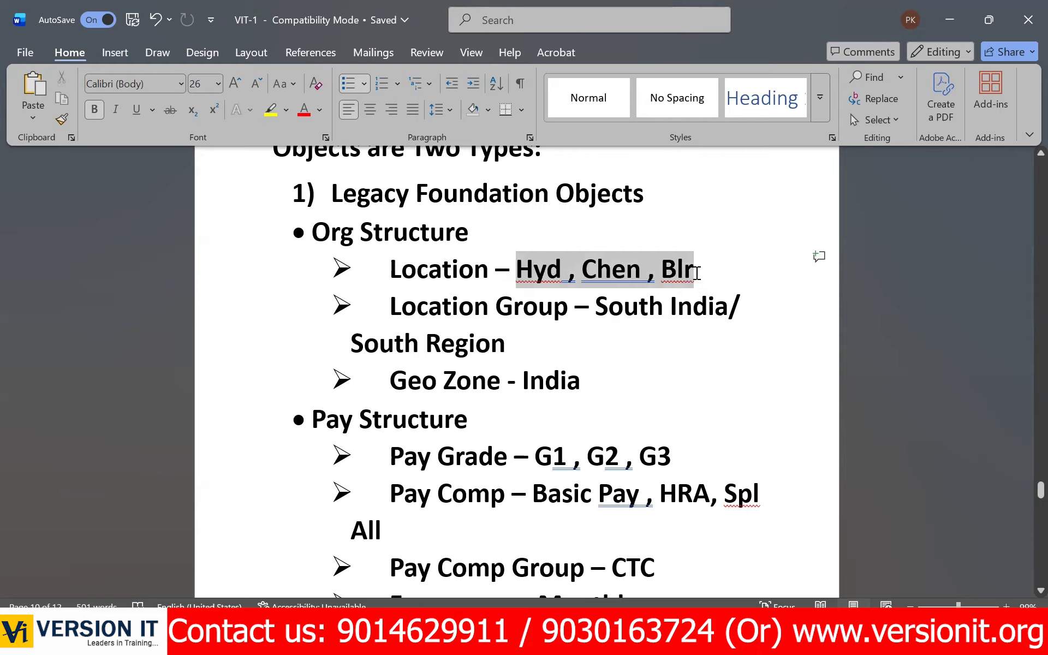
- Switch back to SuccessFactors in the browser and start creating a new Location record
key("alt+Tab")
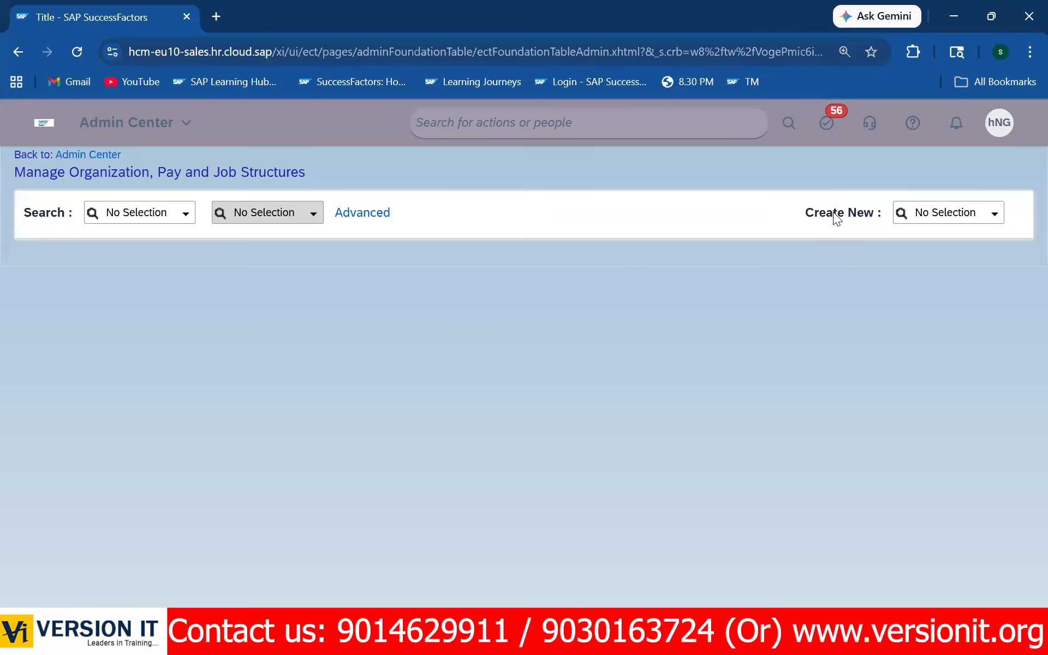
left_click_drag(1009, 216, 862, 212)
left_click(1014, 256)
left_click(994, 214)
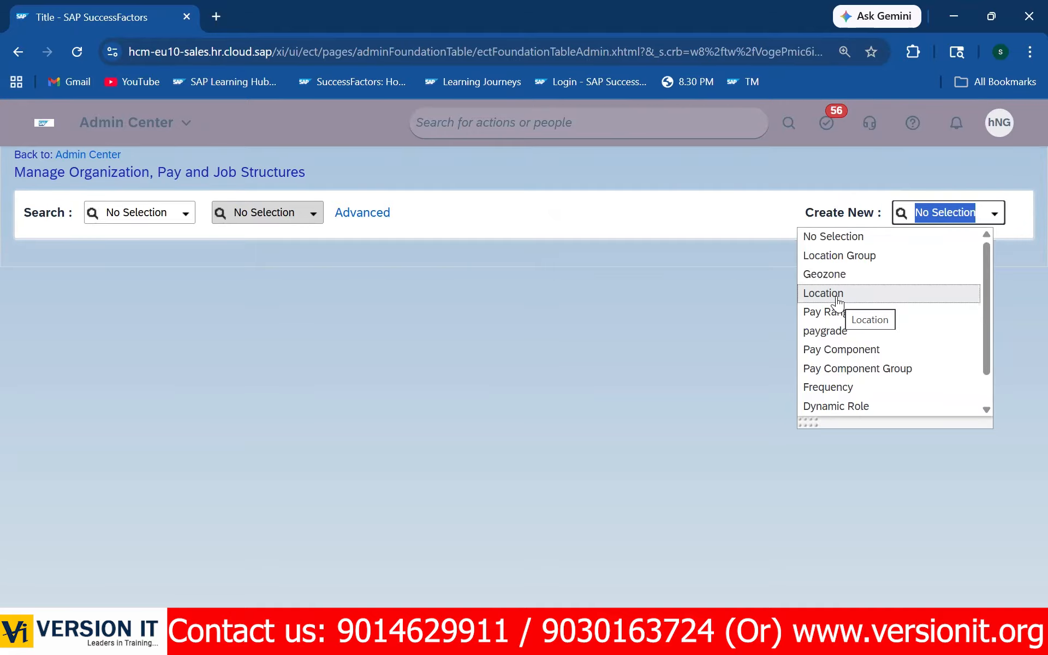
left_click(836, 295)
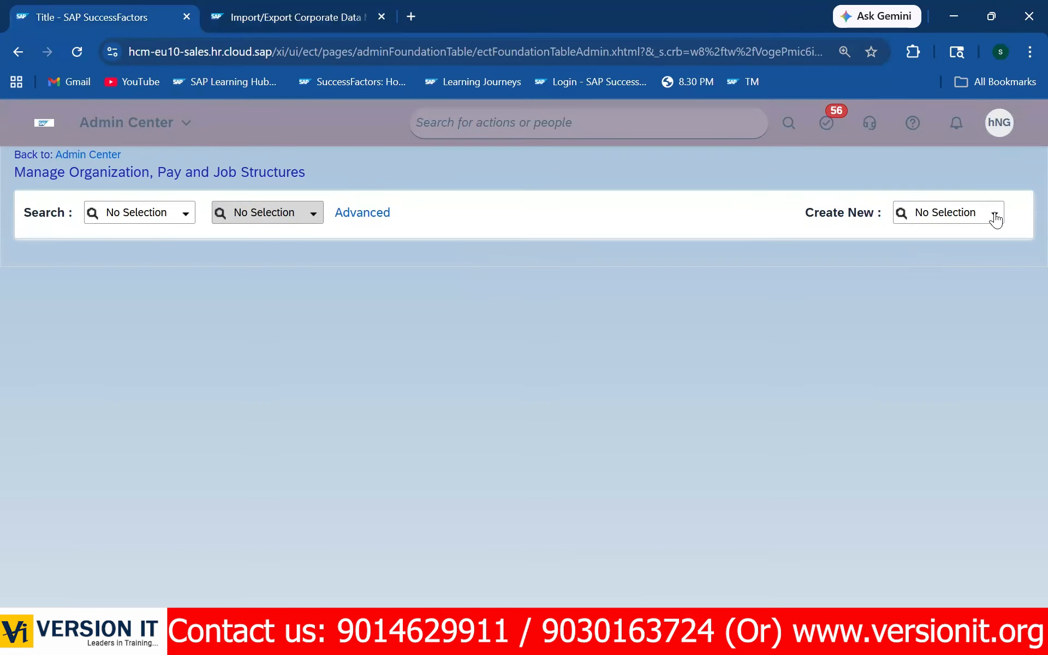
left_click(995, 217)
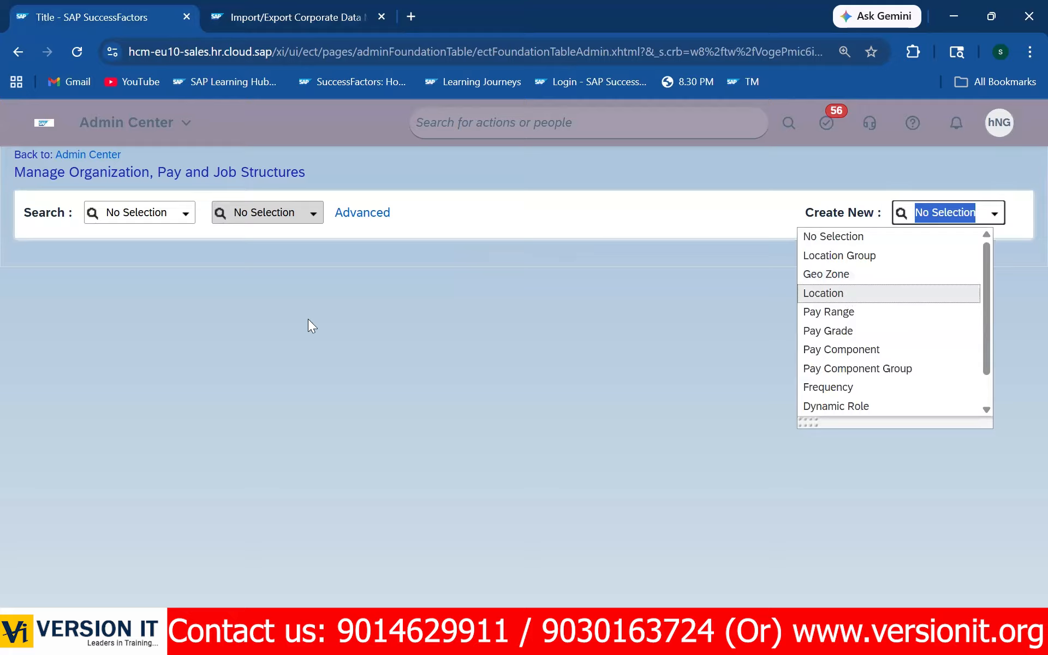
key("Return")
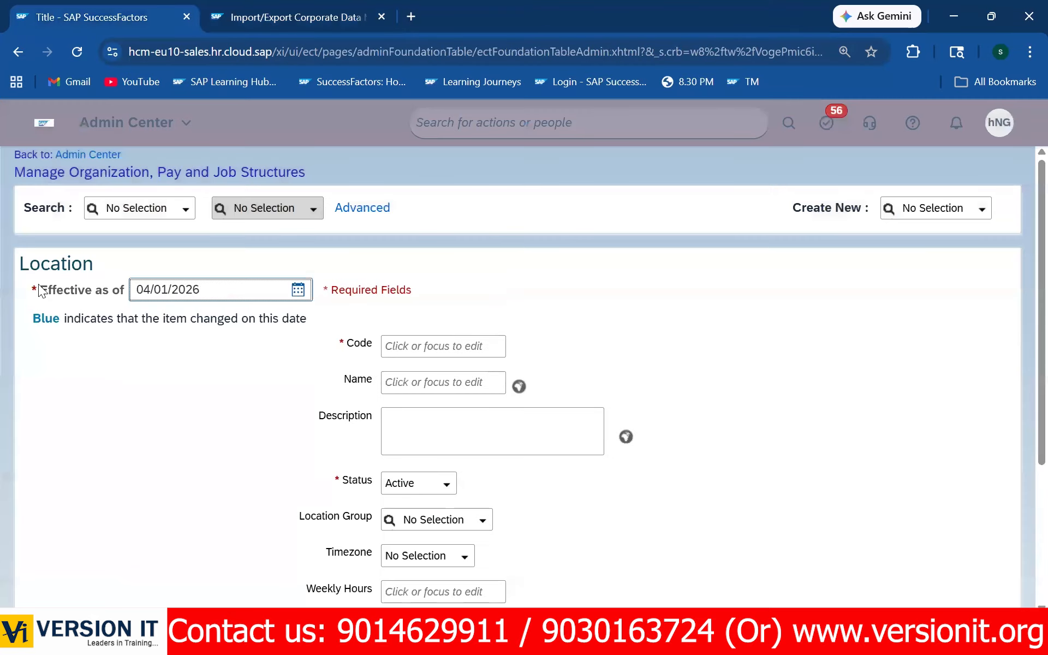
- Look over the blank Location form's fields and check the Hyd example in the Word notes
left_click_drag(18, 264, 119, 273)
scroll(390, 398, "down", 4)
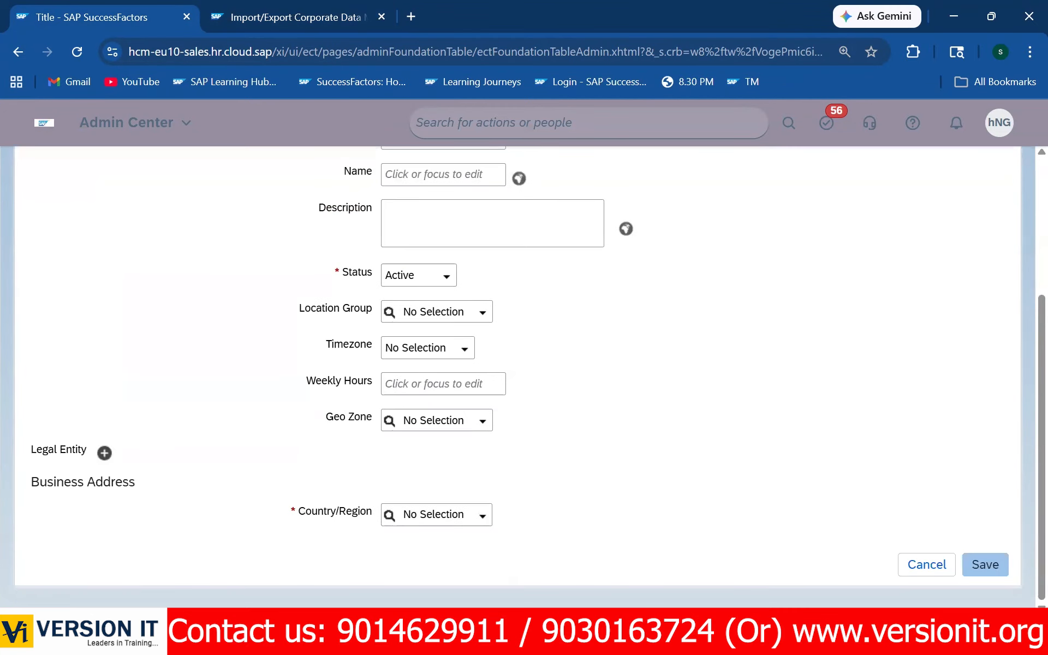
left_click(705, 641)
left_click(531, 272)
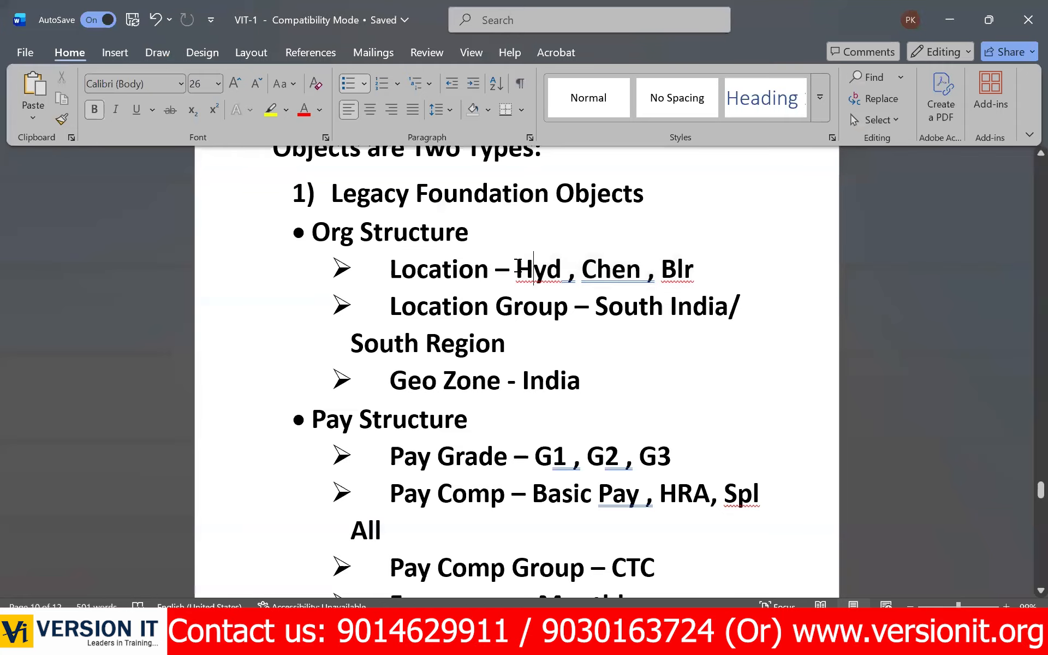
left_click_drag(521, 266, 557, 268)
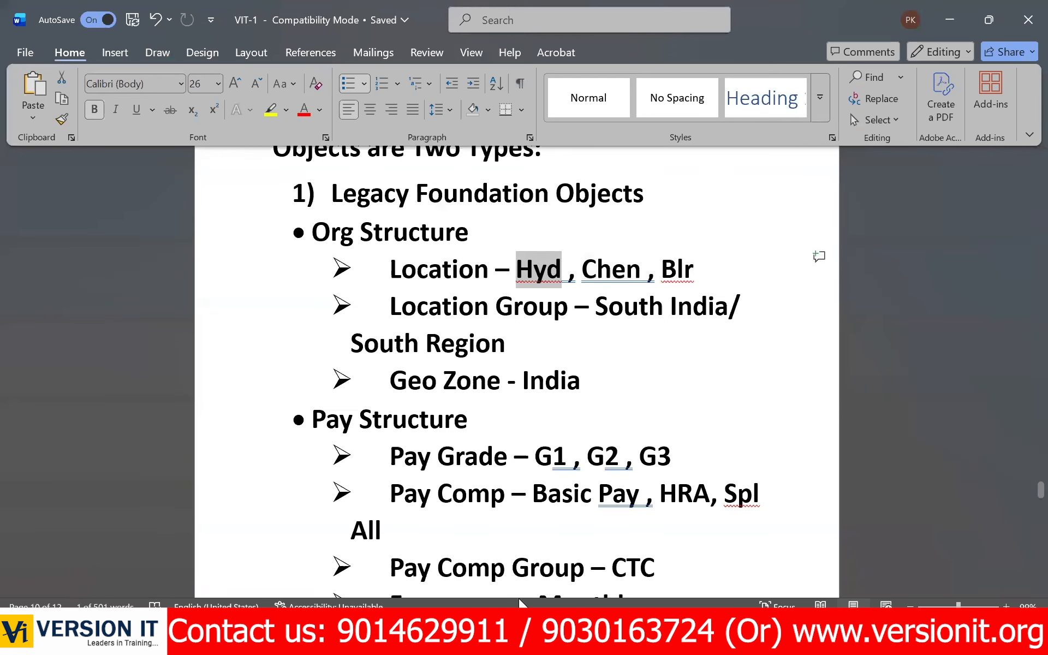
- Switch back to SuccessFactors and review the new Location form's effective date and remaining fields
left_click(548, 640)
scroll(263, 418, "up", 4)
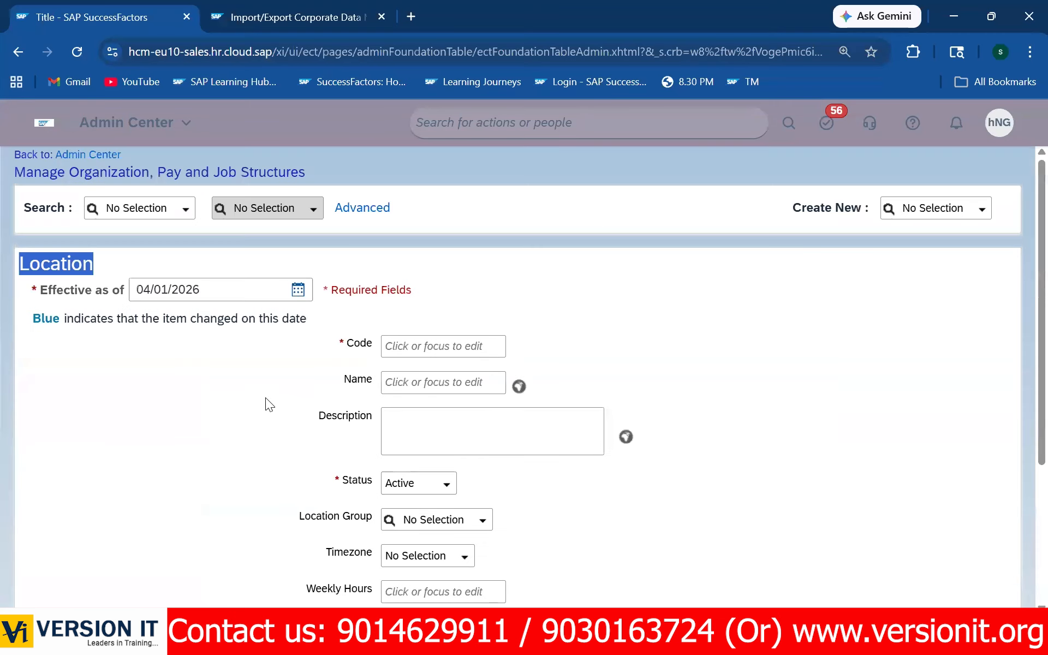
left_click_drag(41, 290, 126, 298)
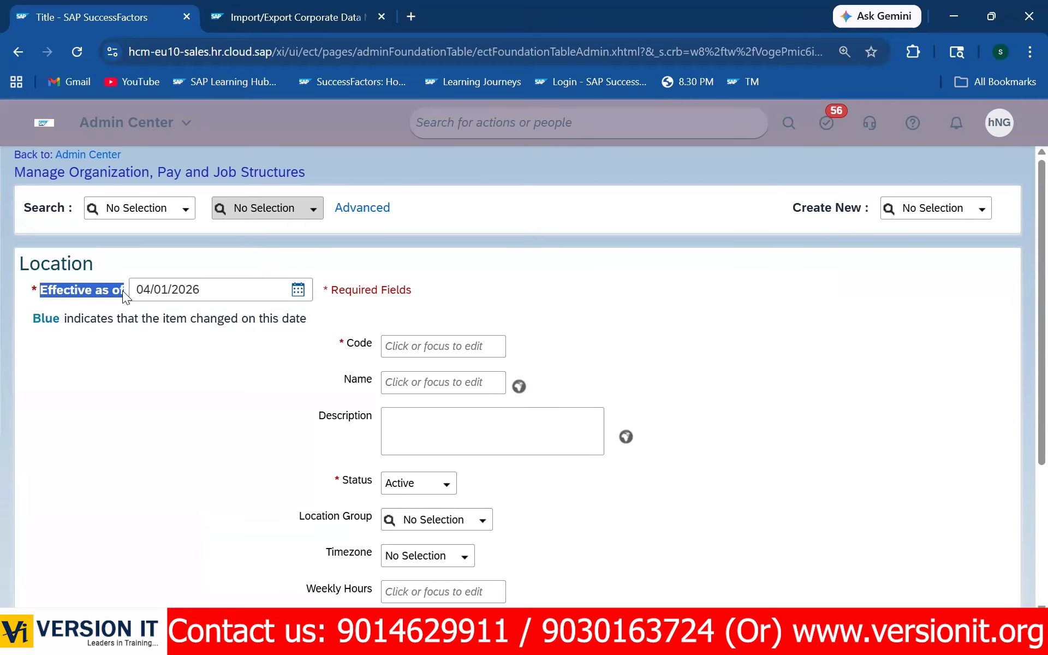
left_click(172, 342)
left_click_drag(135, 292, 219, 288)
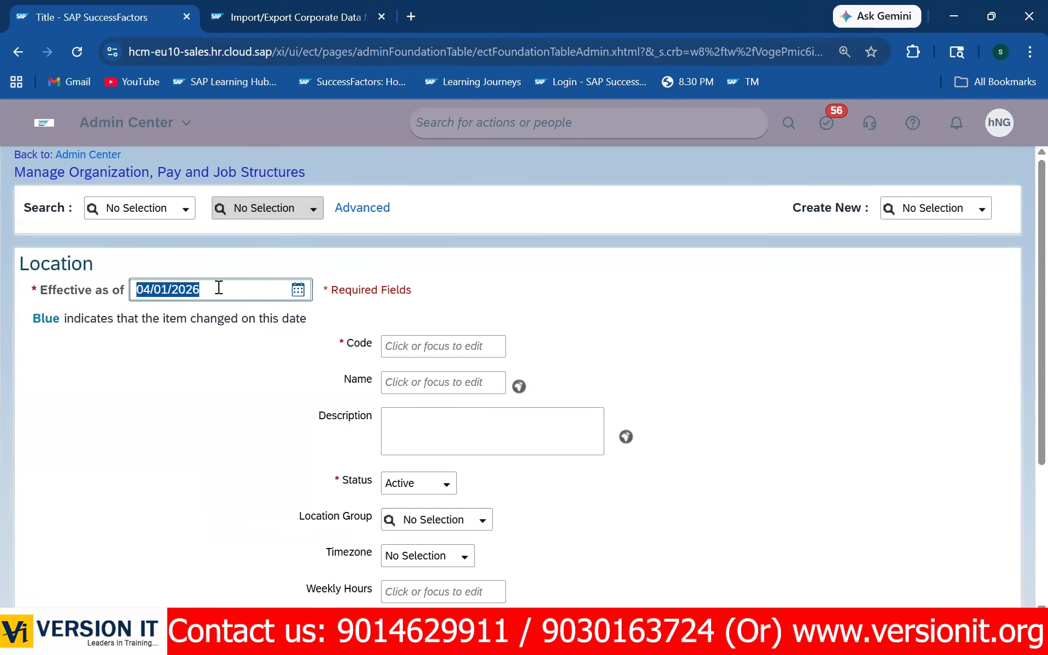
left_click(153, 350)
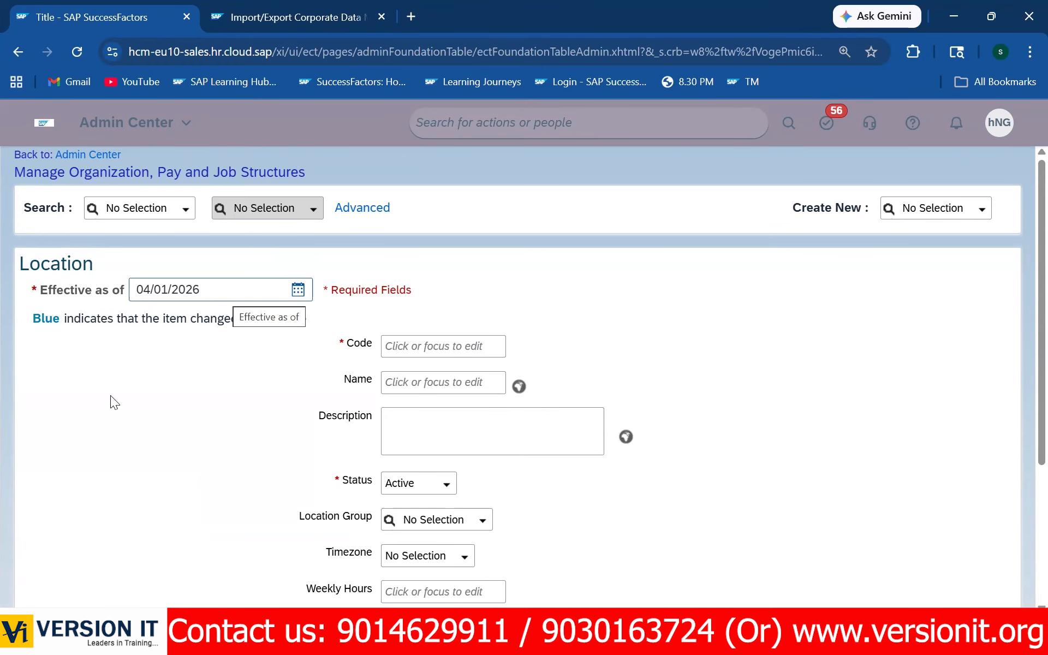
scroll(919, 494, "down", 4)
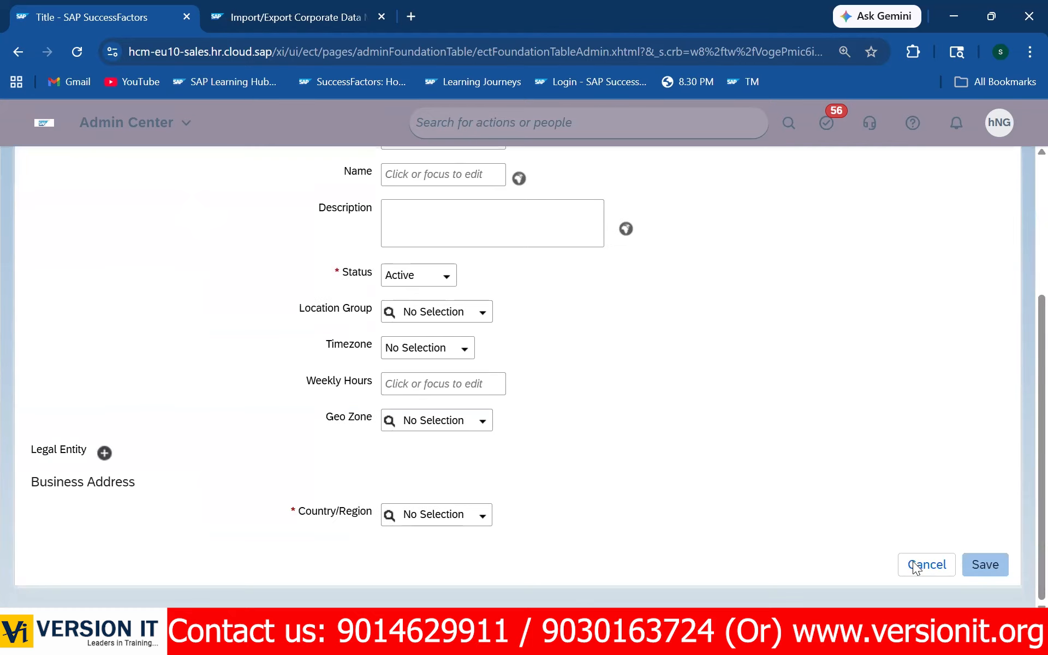
scroll(153, 328, "up", 3)
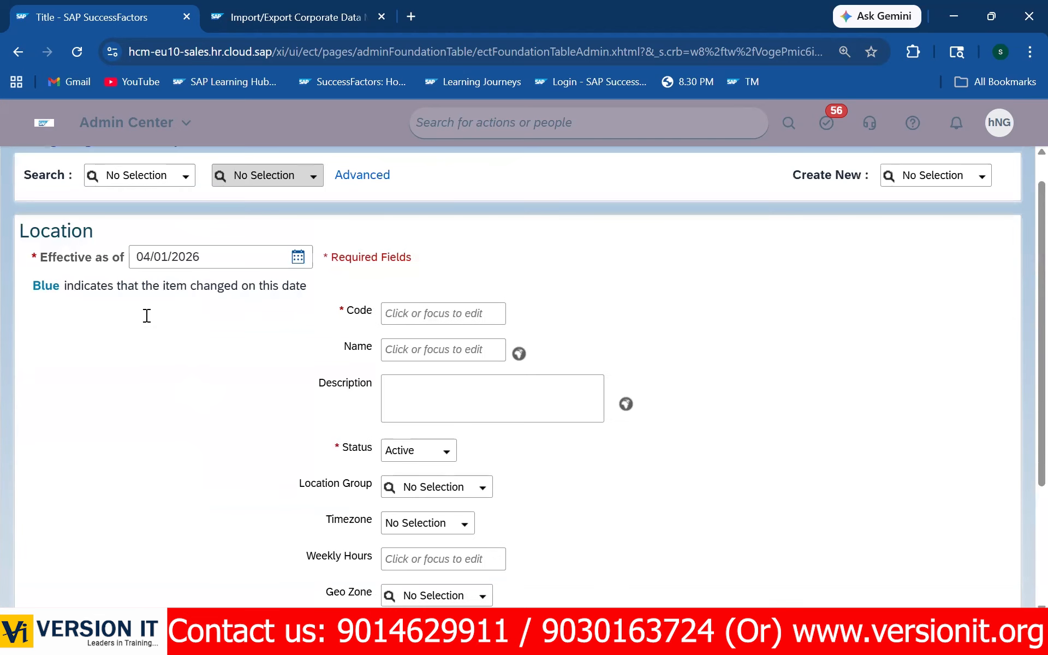
- Set the Location's effective date to 01/01/1900
scroll(147, 315, "up", 1)
left_click_drag(207, 290, 134, 285)
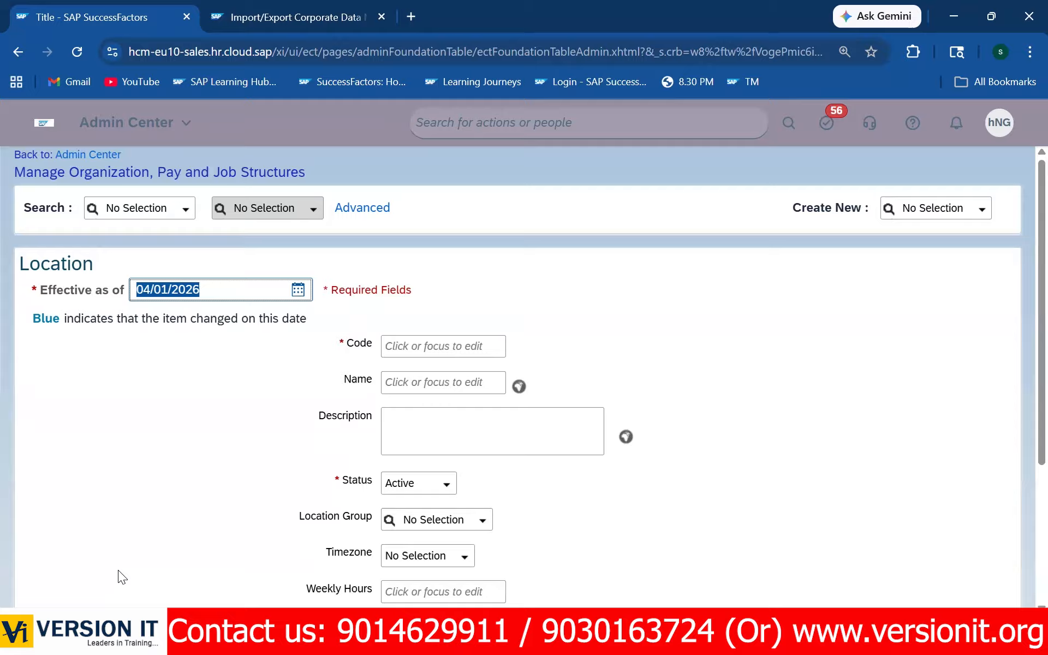
type("01")
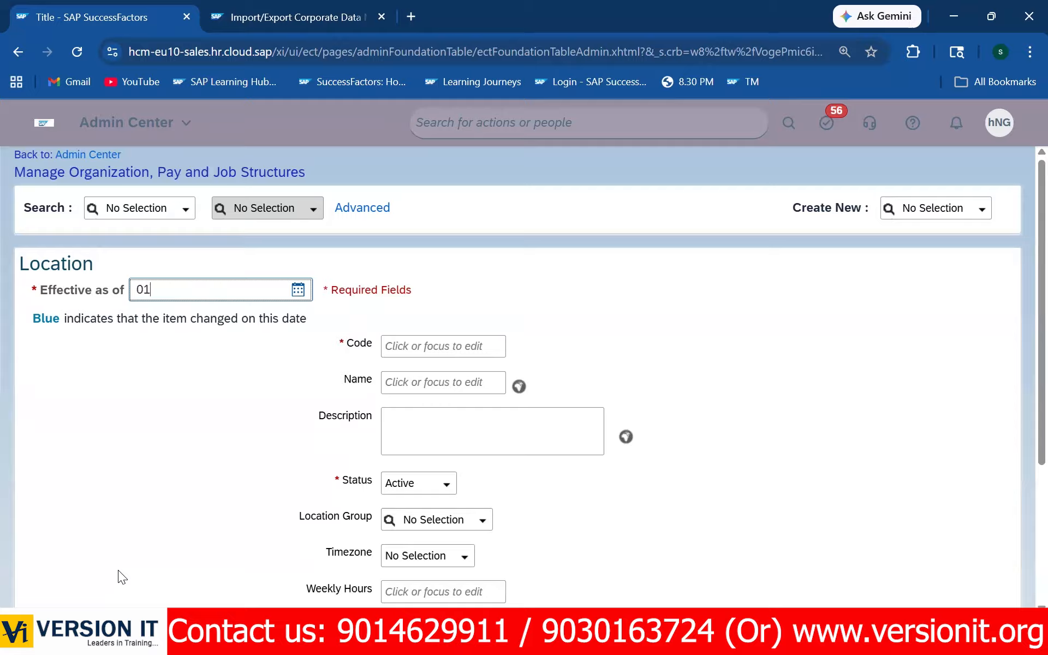
type("011900")
left_click(200, 411)
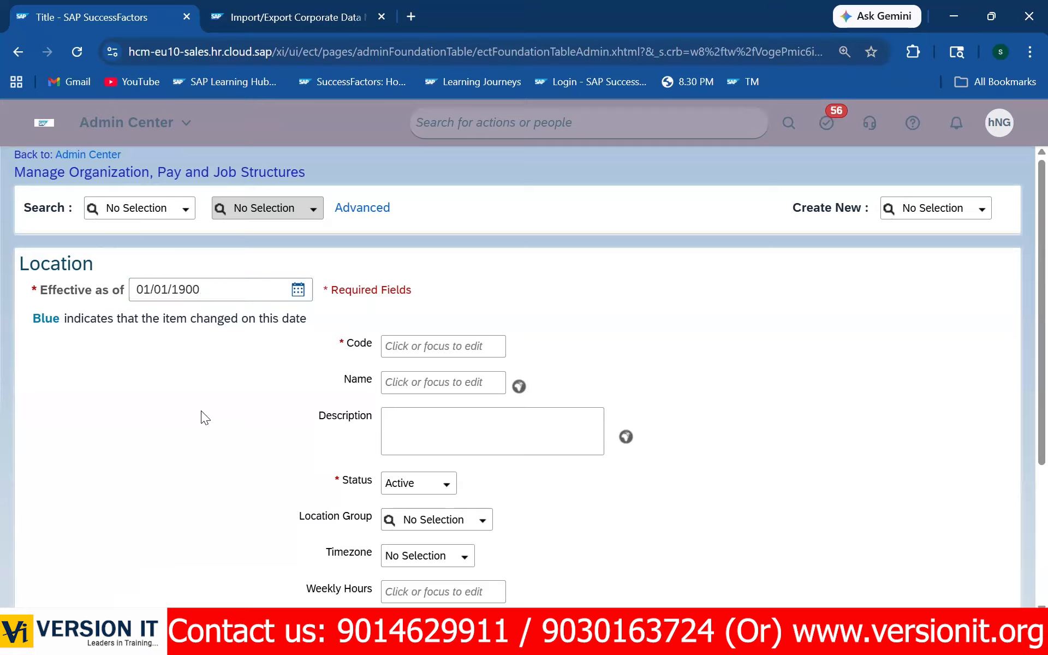
- Check the Hyd, Chen and Blr location examples in the VIT-1 Word notes, and return to the Location form in SuccessFactors
left_click(400, 352)
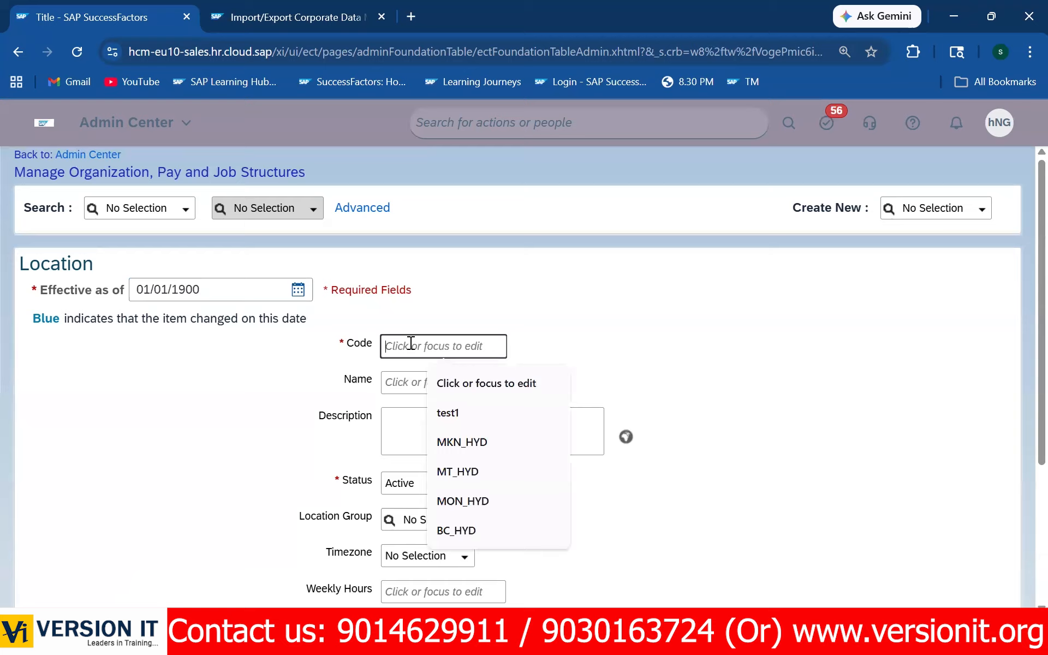
left_click(622, 349)
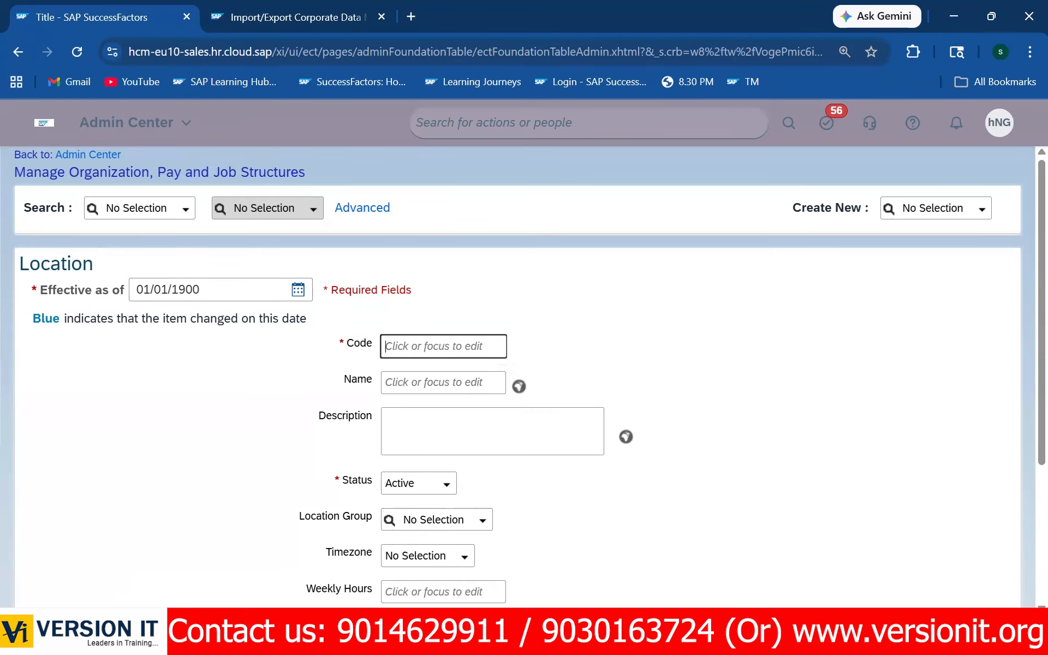
key("alt+Tab")
left_click(564, 284)
left_click_drag(516, 272, 644, 269)
left_click(608, 326)
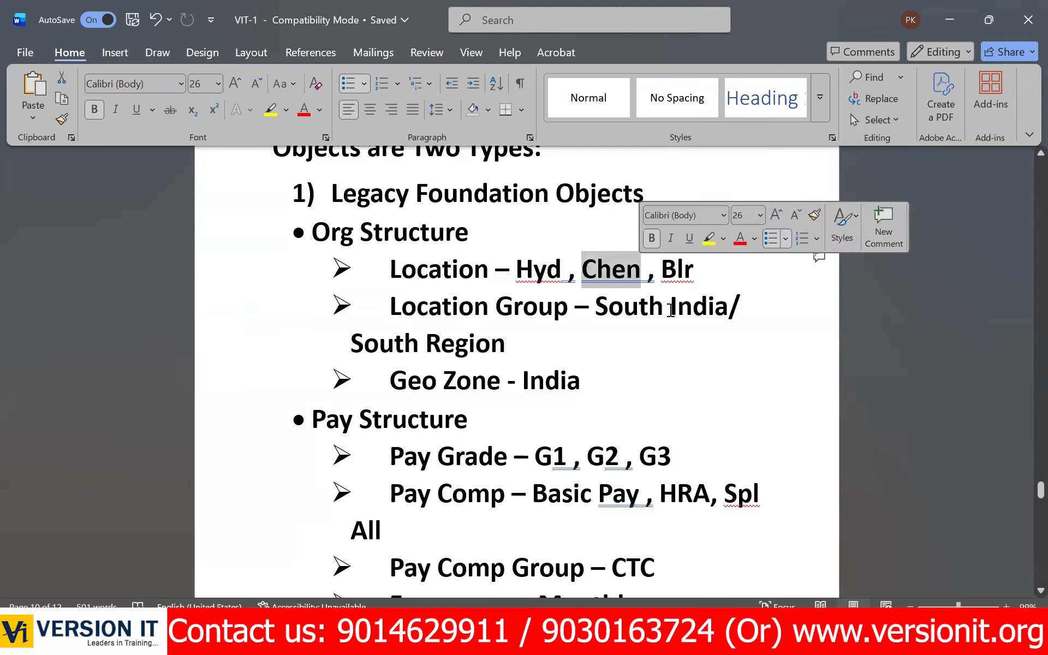
double_click(705, 269)
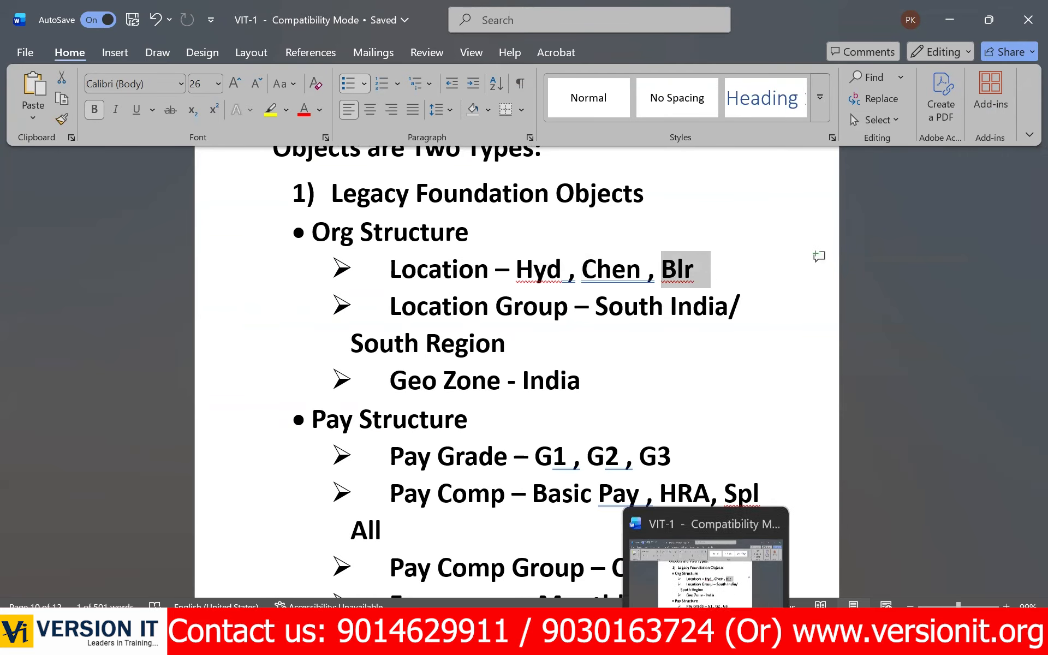
left_click(705, 638)
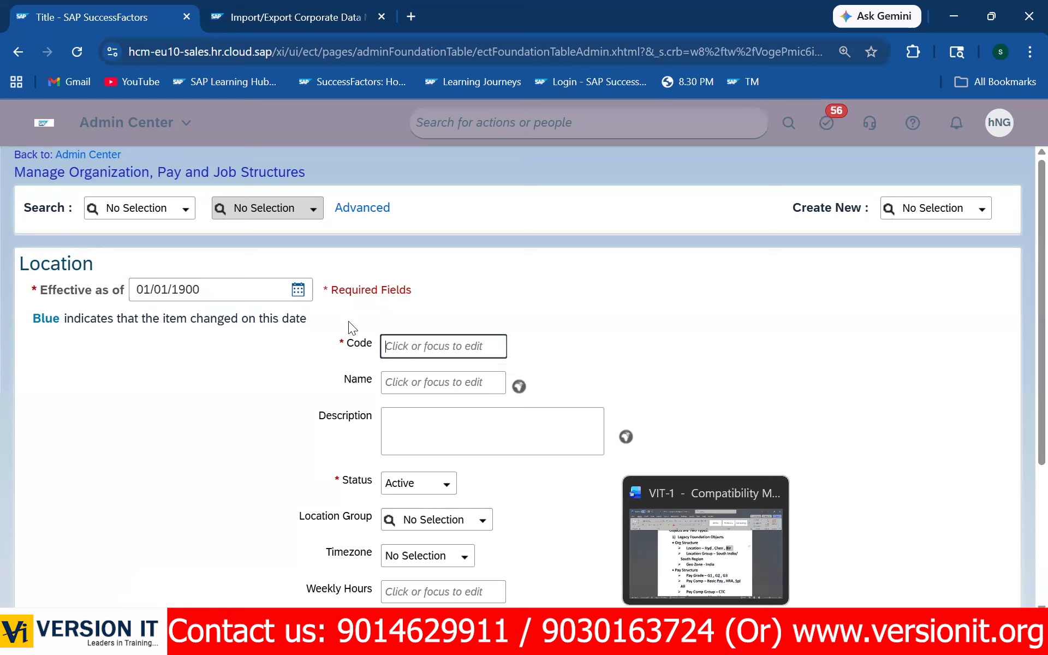
left_click(413, 346)
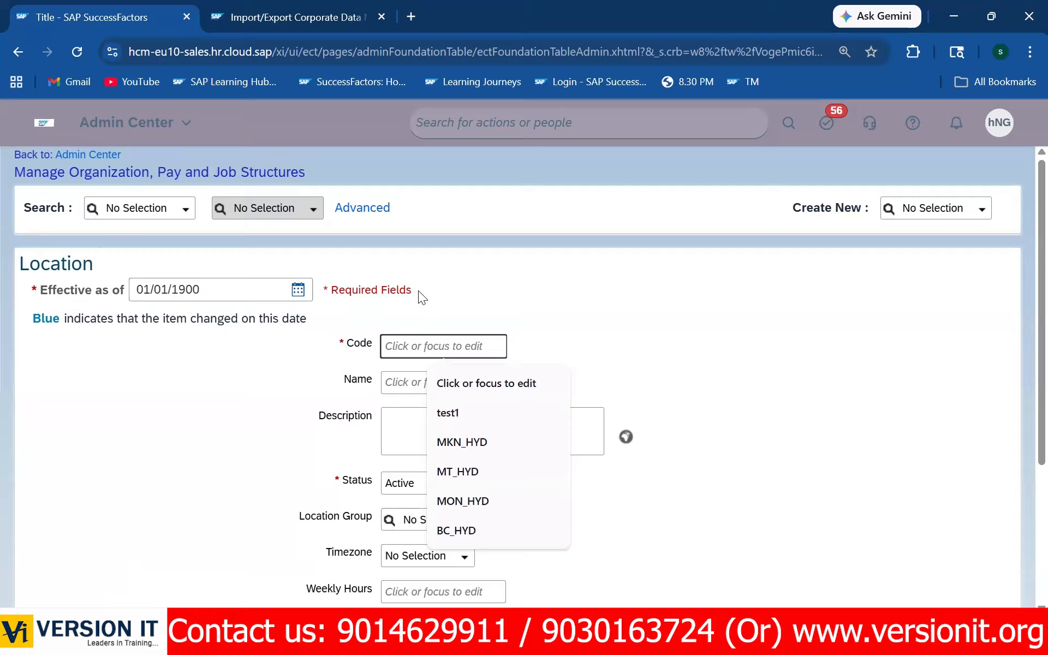
left_click(485, 289)
left_click(391, 345)
left_click(736, 274)
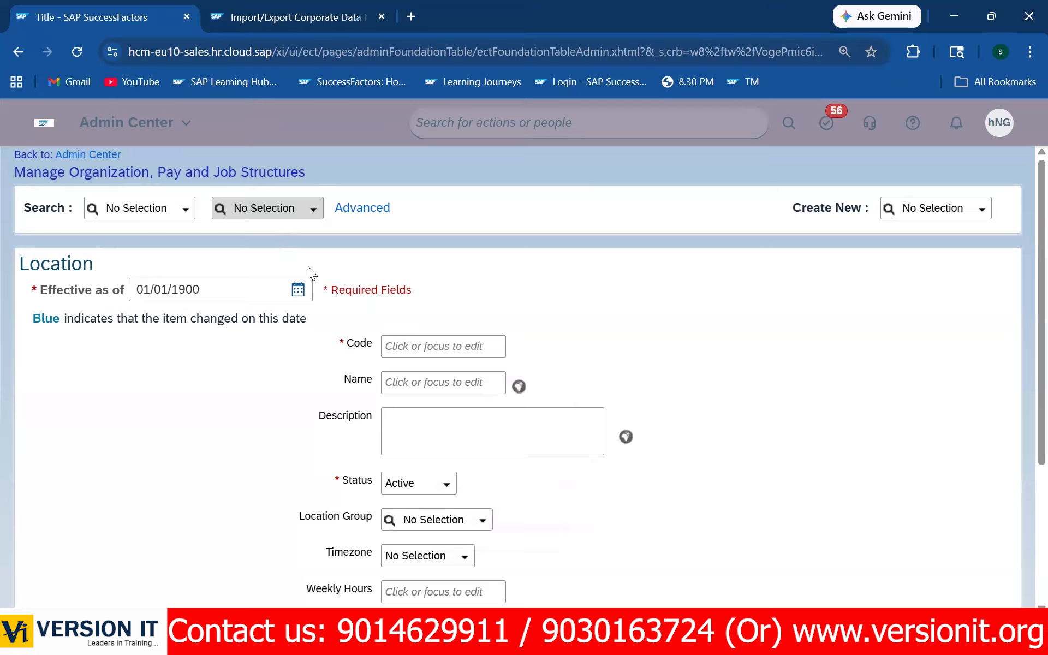
left_click(405, 348)
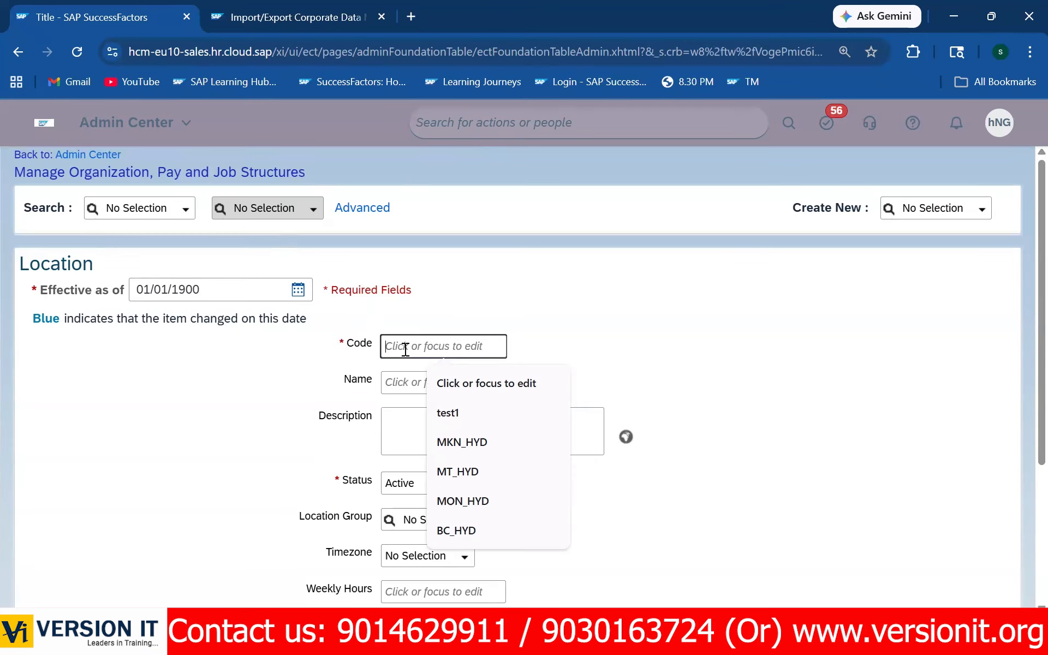
left_click(405, 350)
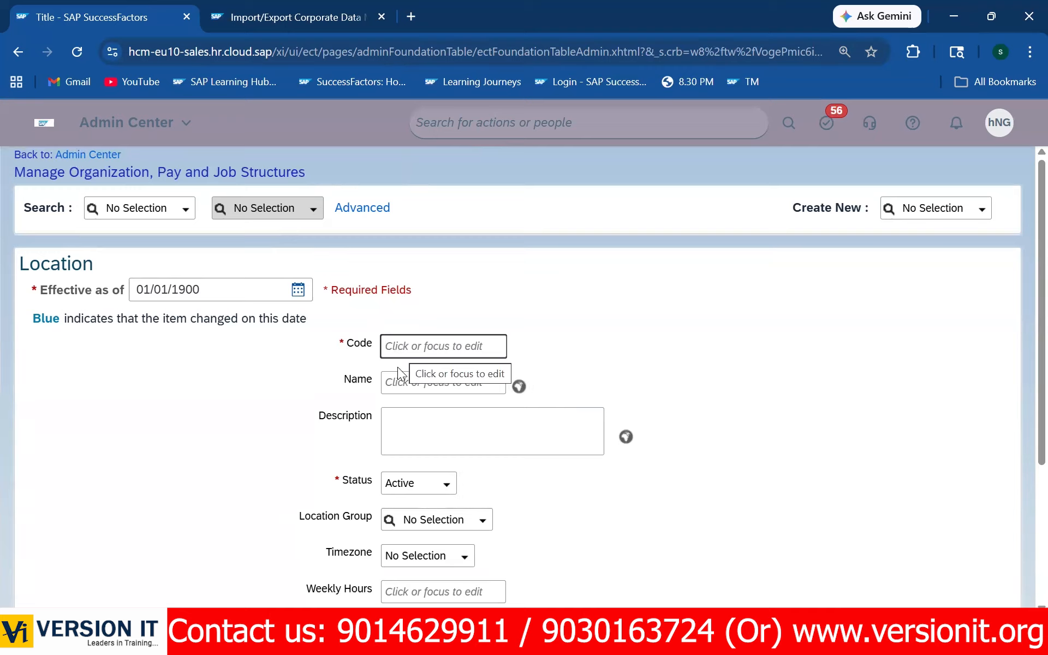
left_click(399, 343)
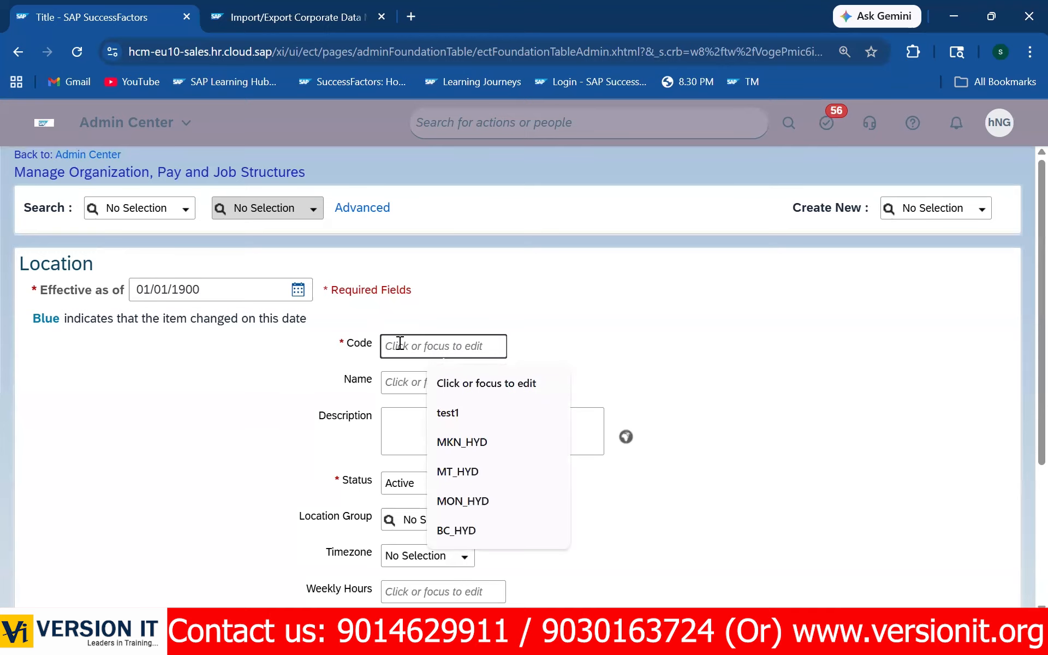
left_click(399, 343)
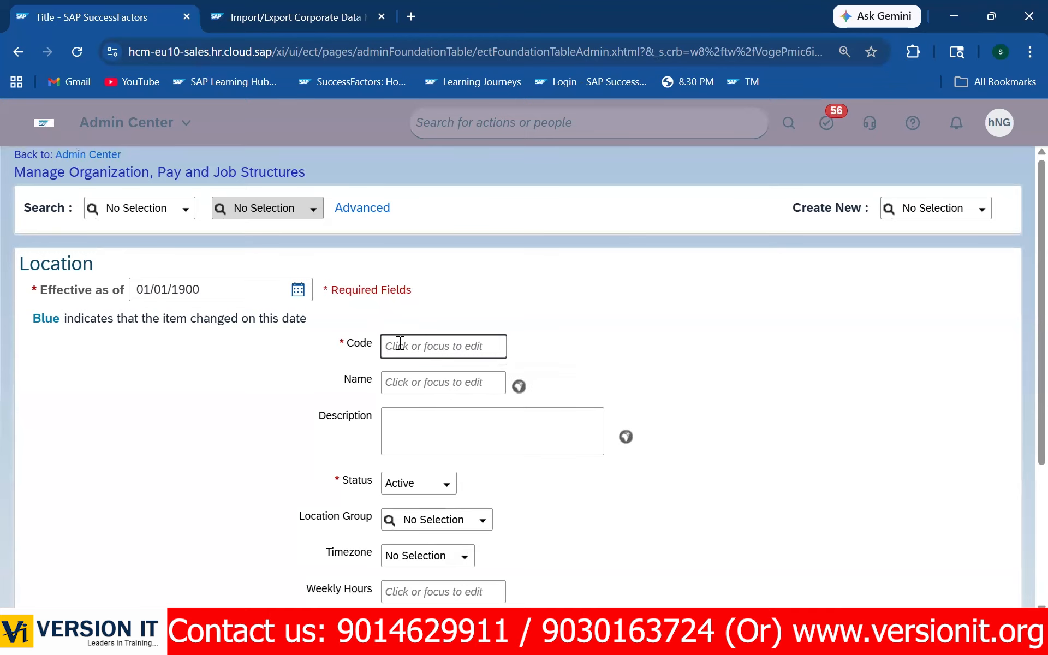
- Enter MATX_HYD as the Location's code
left_click(399, 344)
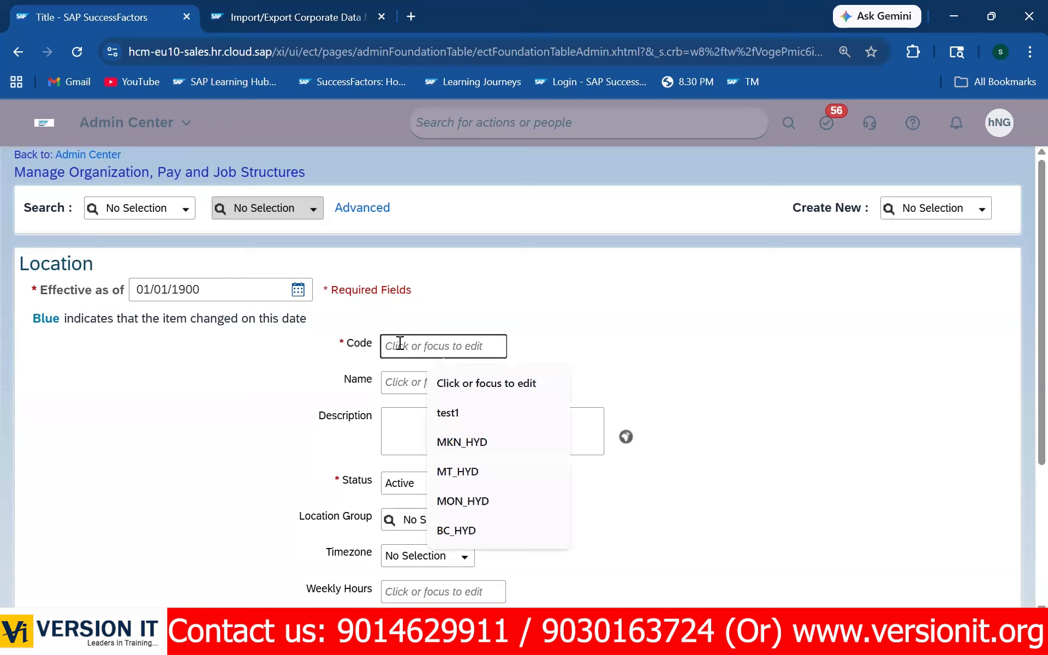
type("m")
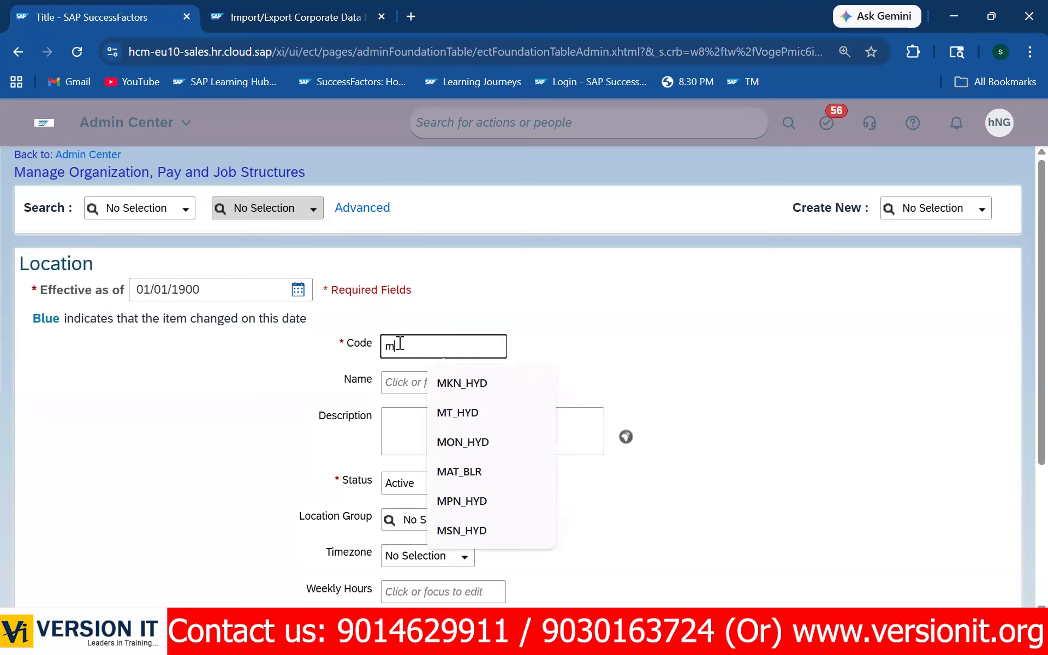
type("ax")
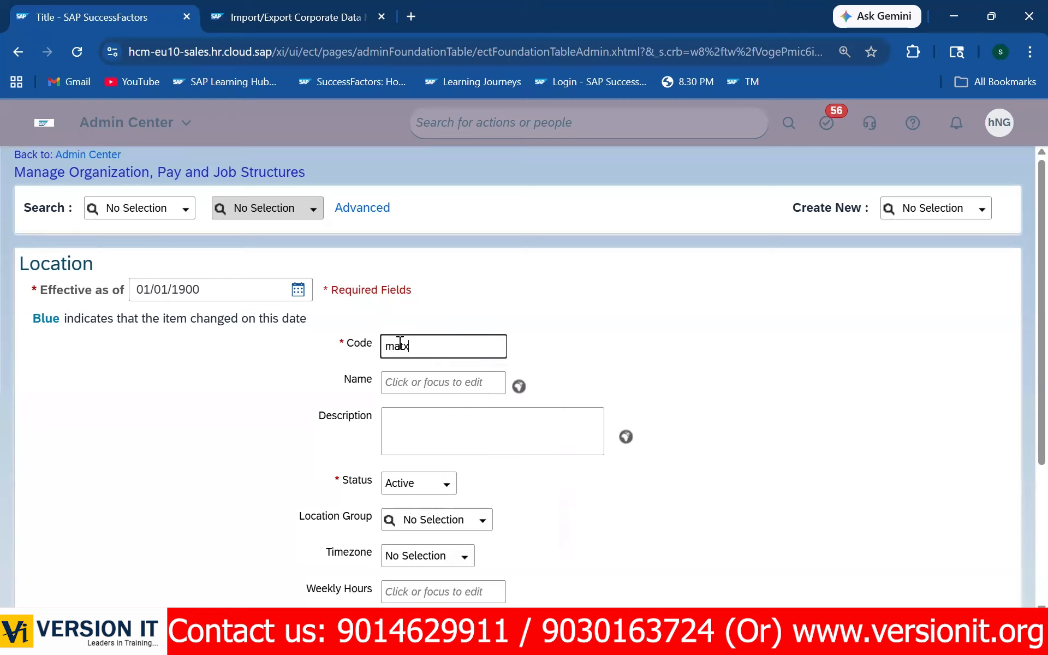
key("BackSpace")
key("BackSpace")
key("BackSpace")
type("MATX")
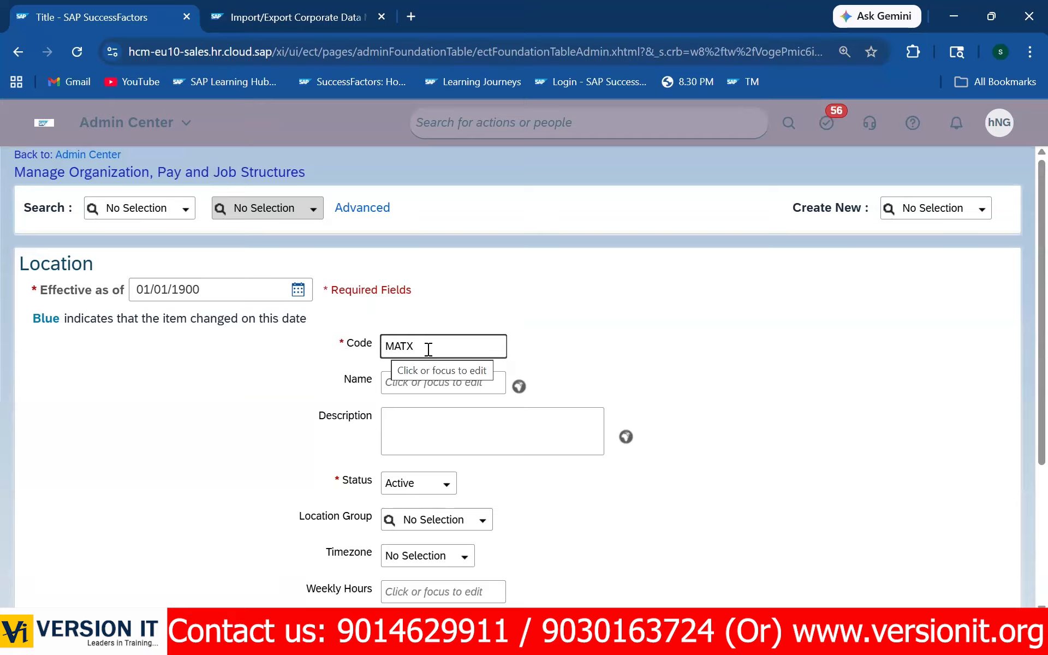
type("HYD")
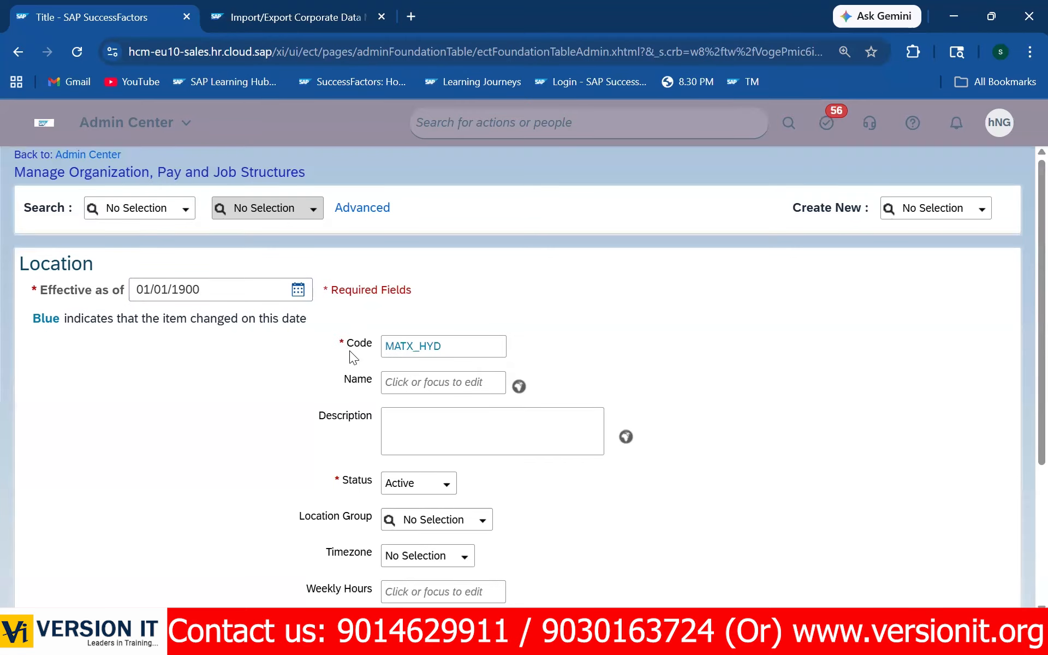
- Enter MATX HYD as the Location's name
scroll(350, 350, "down", 2)
left_click(401, 304)
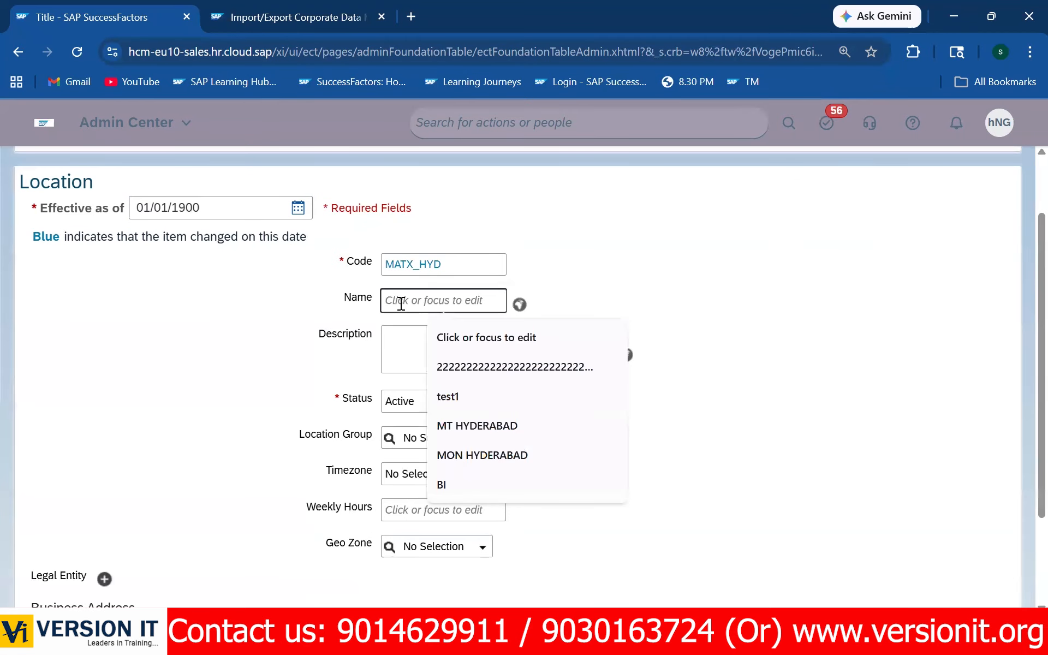
type("MATX HYD")
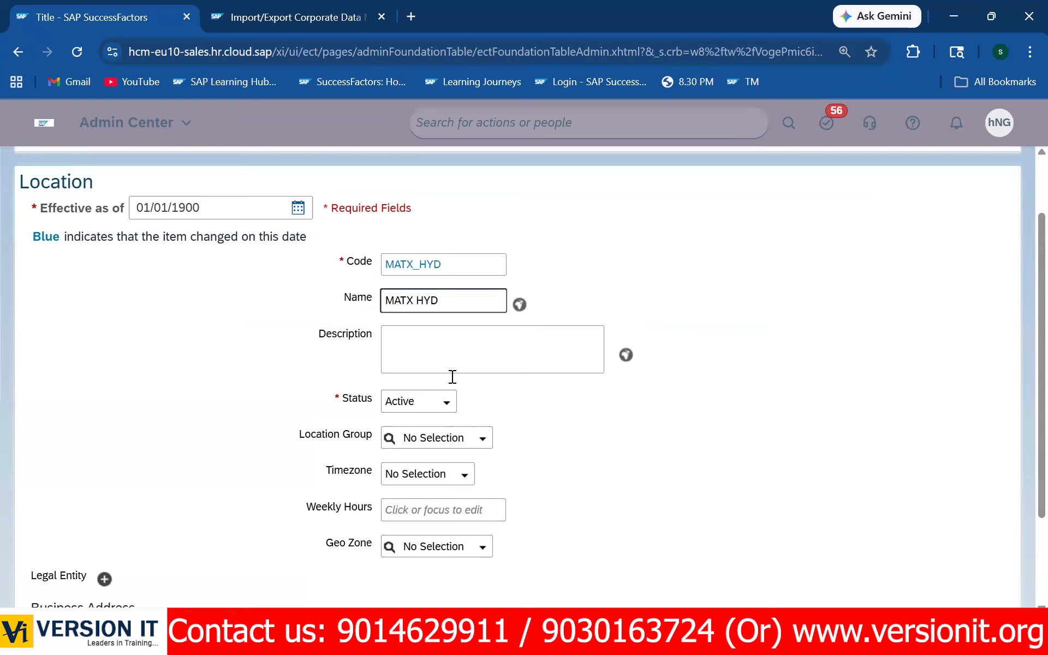
- Review the Location form's Description, Location Group and Timezone fields, including the time zone options offered
scroll(186, 278, "down", 2)
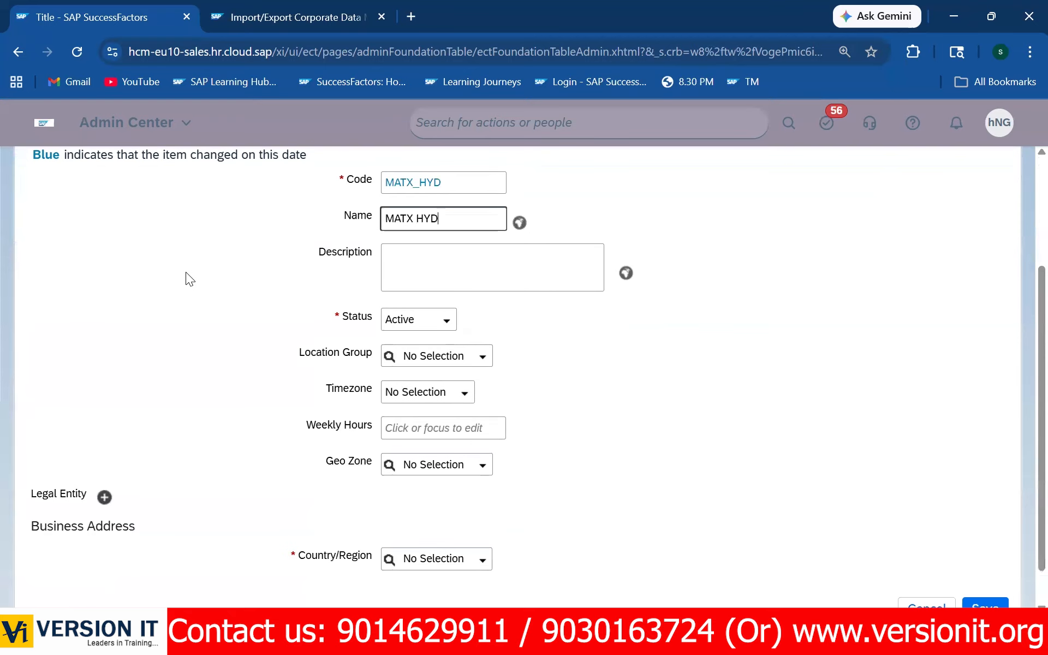
left_click(420, 271)
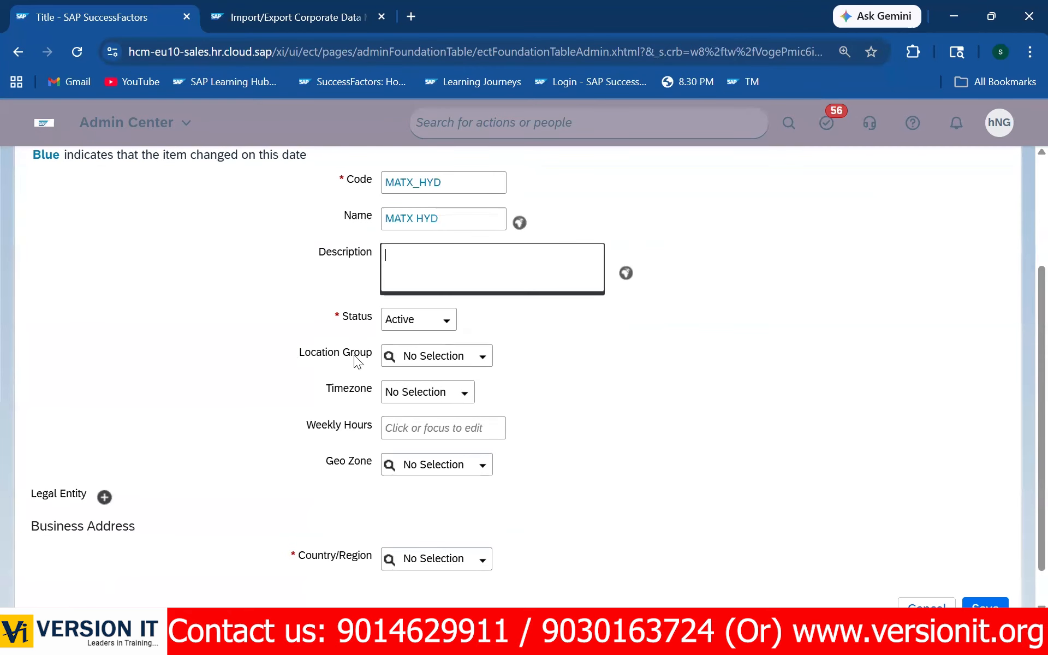
left_click_drag(298, 353, 379, 355)
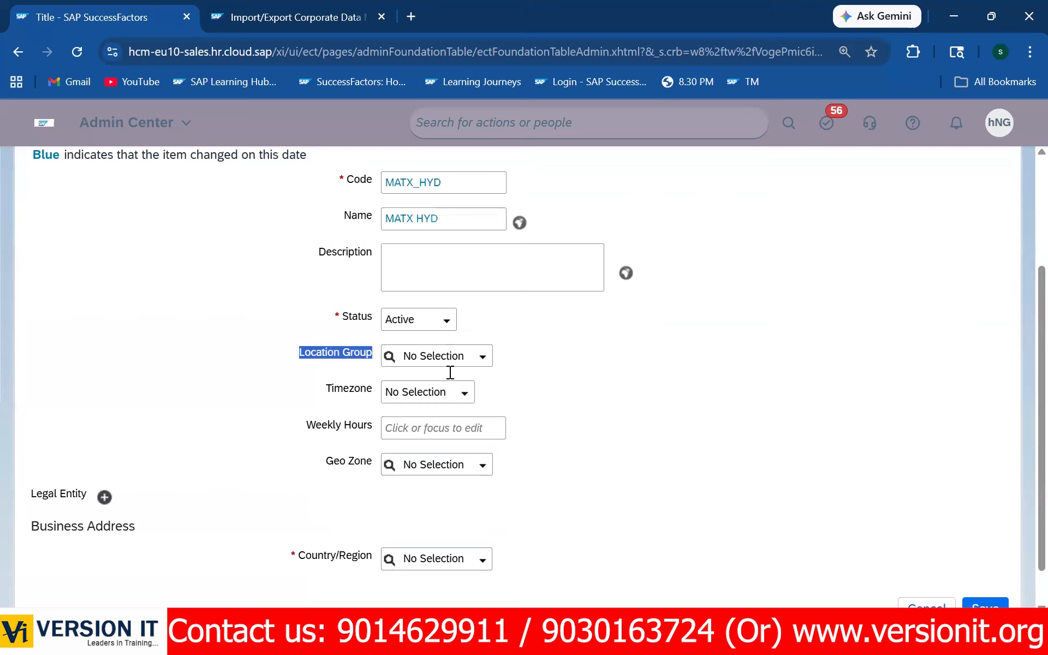
scroll(439, 368, "down", 1)
double_click(429, 350)
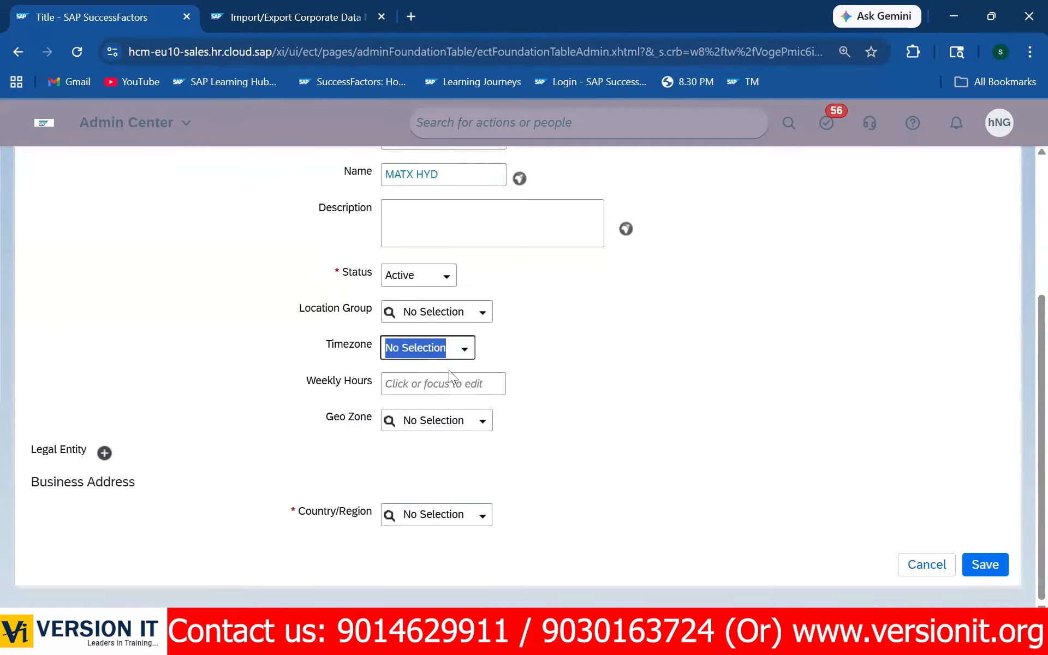
left_click(464, 348)
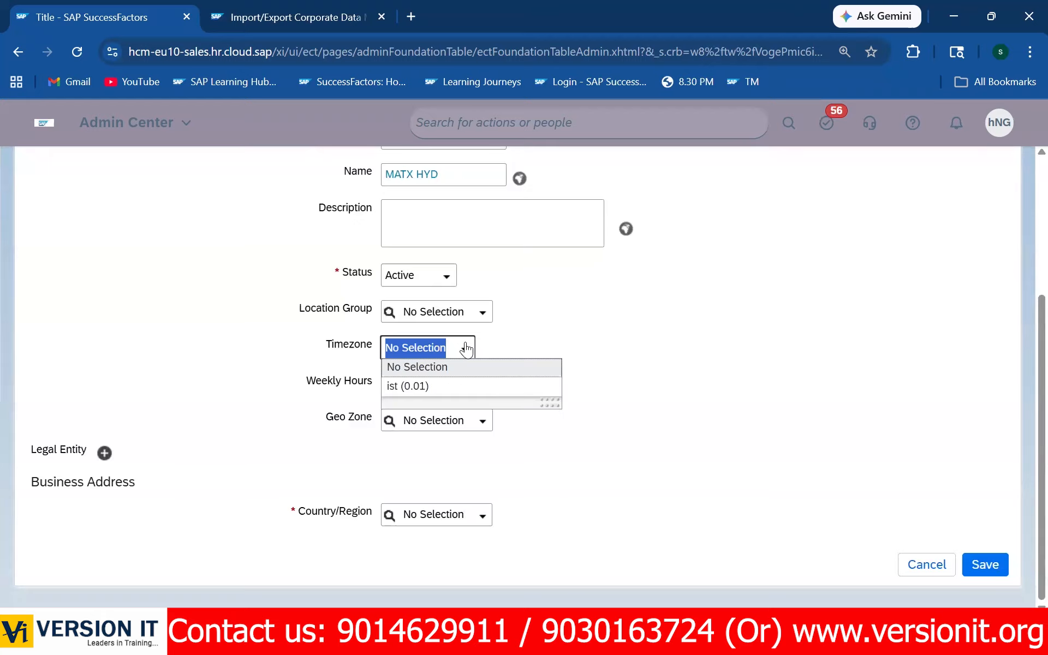
left_click(433, 367)
left_click_drag(326, 344, 373, 346)
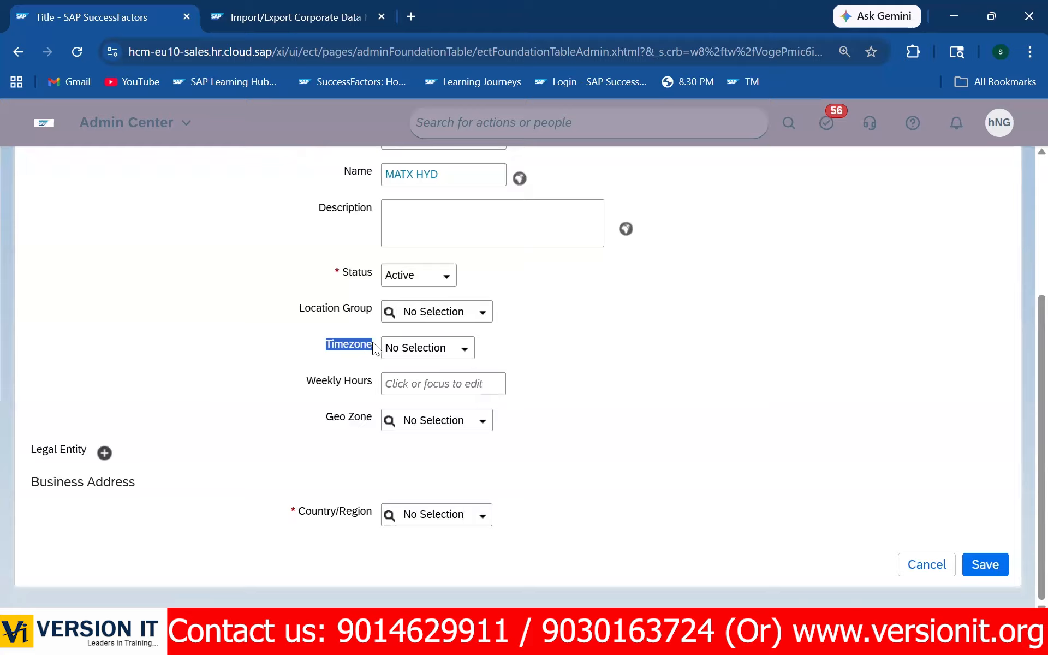
left_click(422, 347)
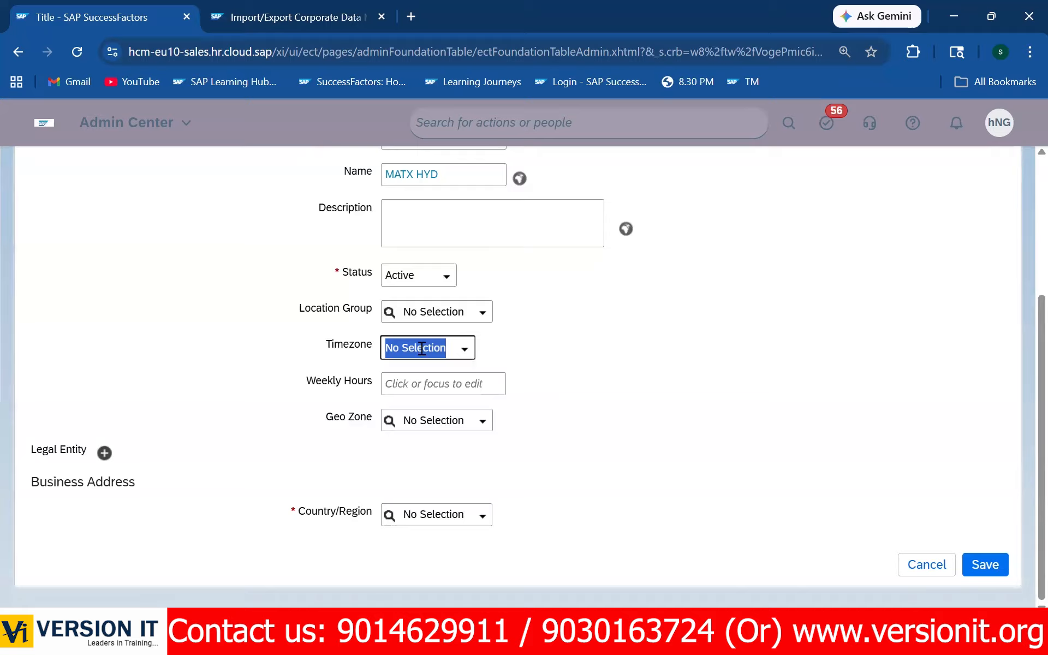
left_click(465, 350)
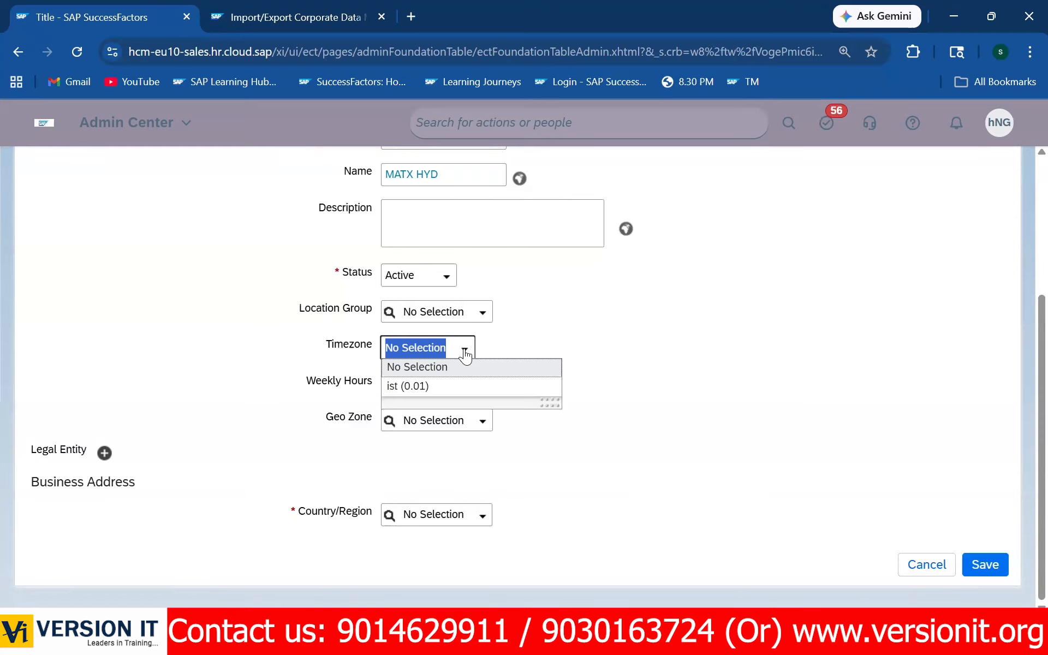
left_click(537, 341)
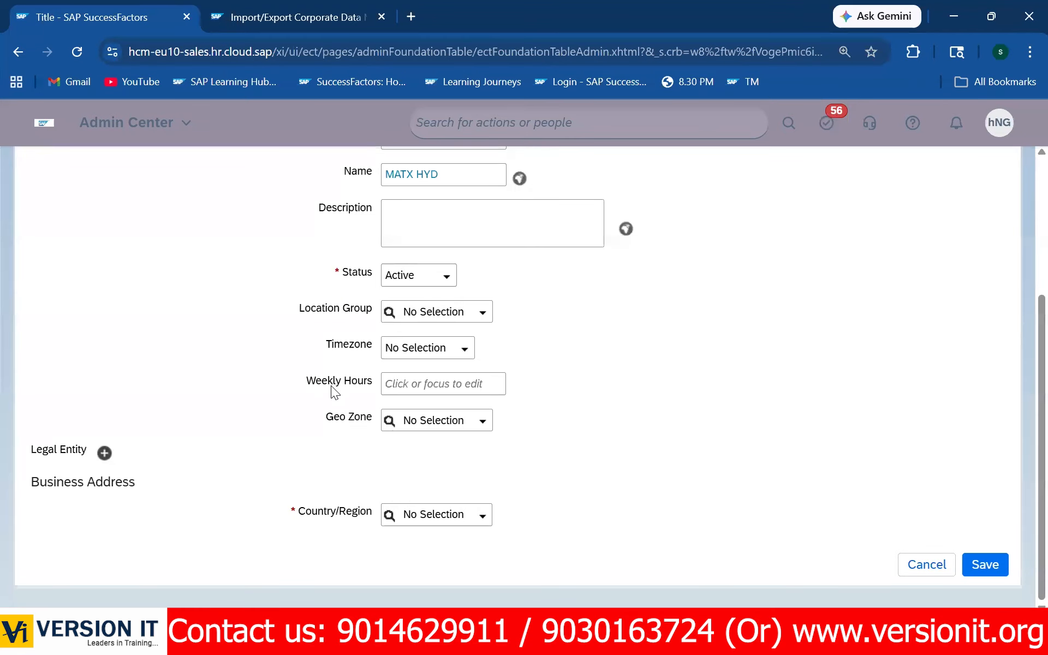
double_click(319, 343)
- Set the Location's weekly hours to 40 and its geo zone to INDIA (INDIA)
left_click(389, 384)
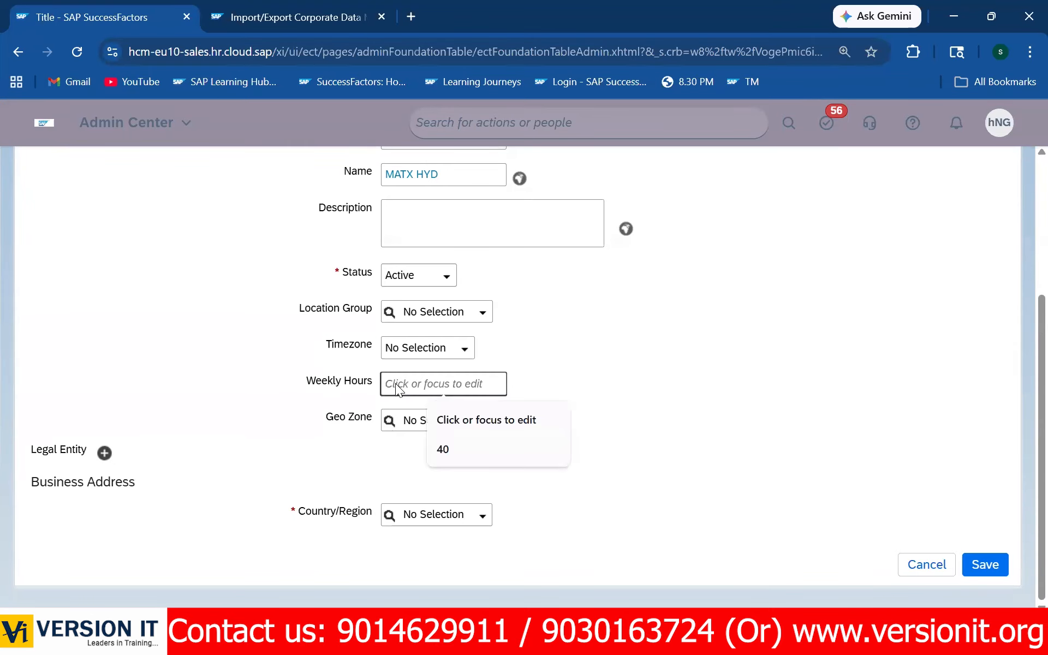
type("40")
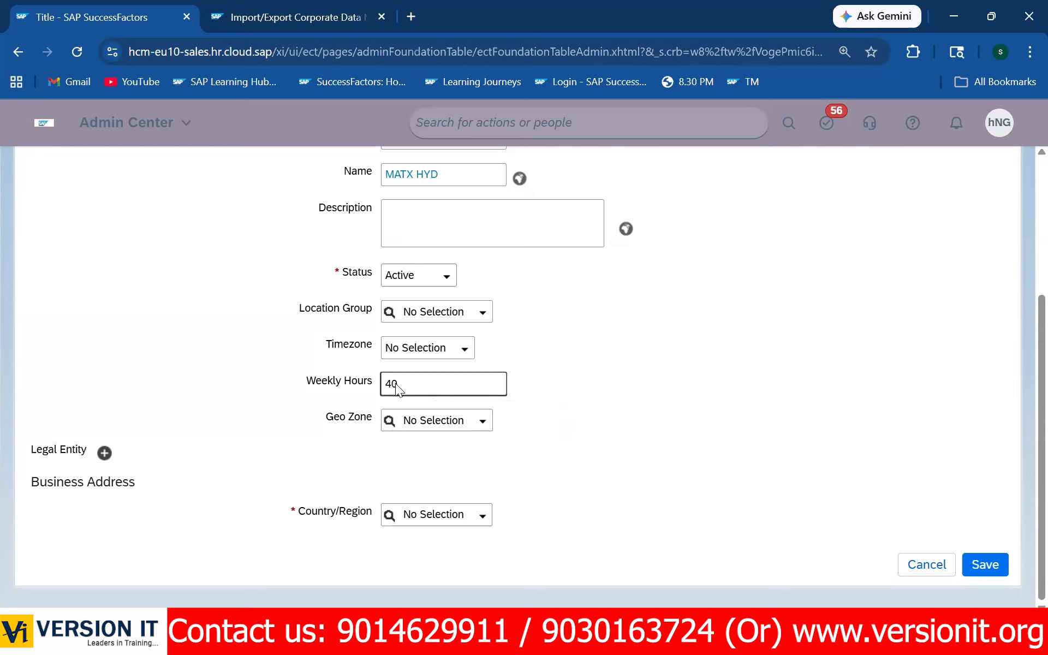
left_click(717, 417)
left_click(422, 415)
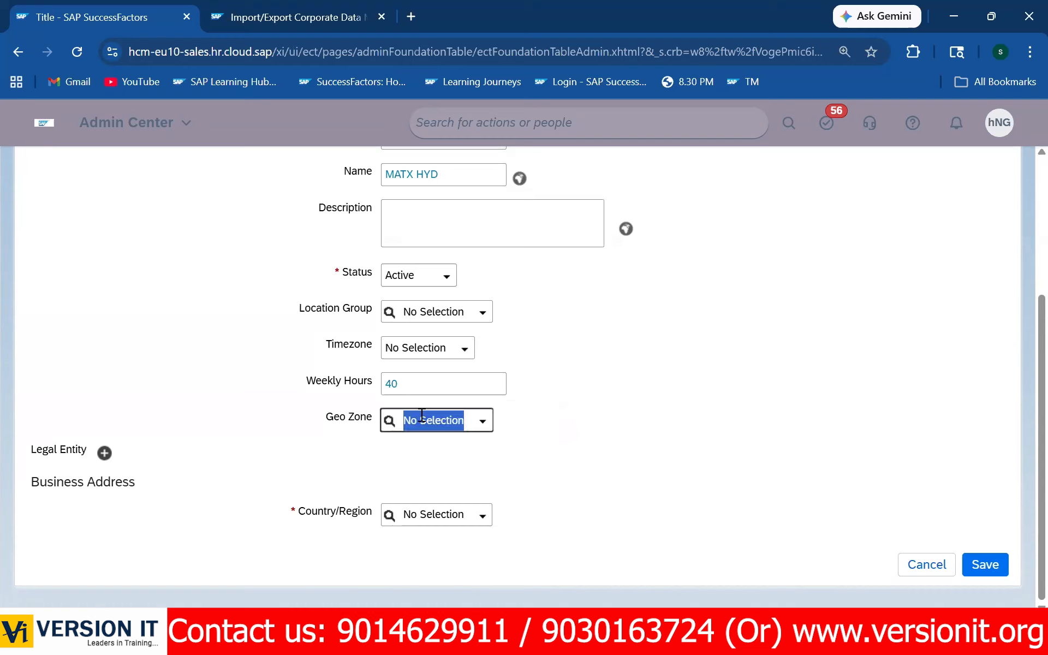
type("IND")
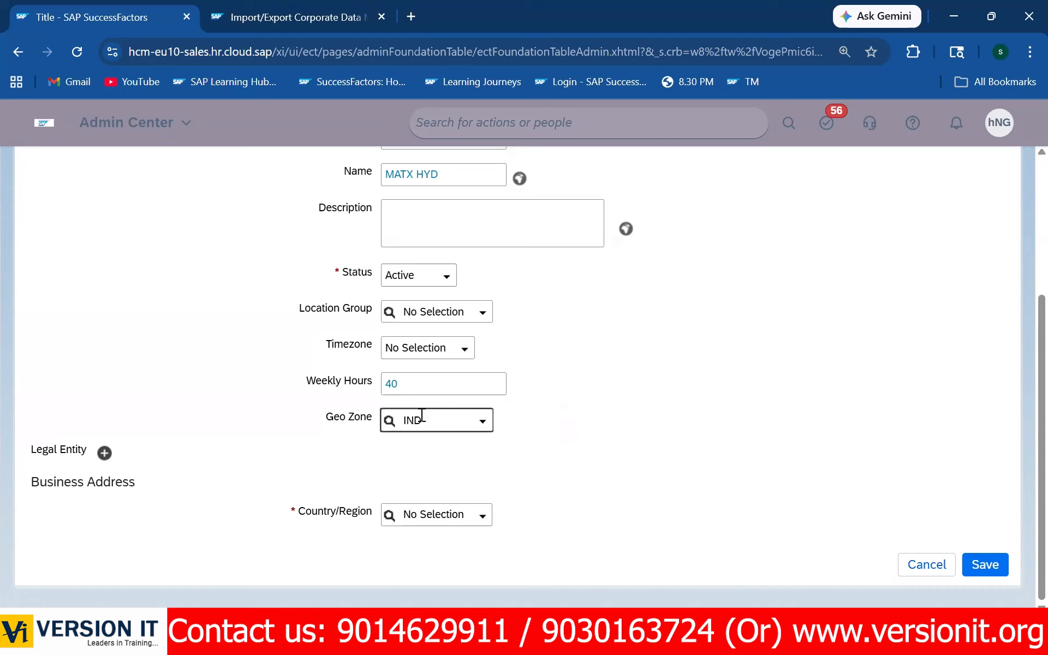
scroll(459, 516, "down", 5)
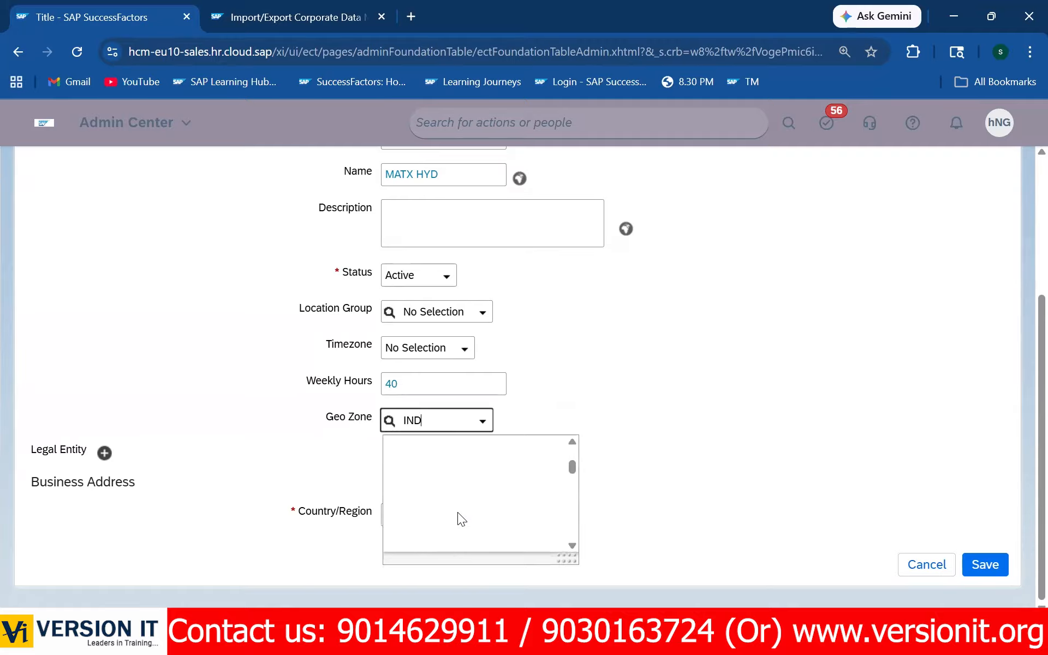
left_click(435, 451)
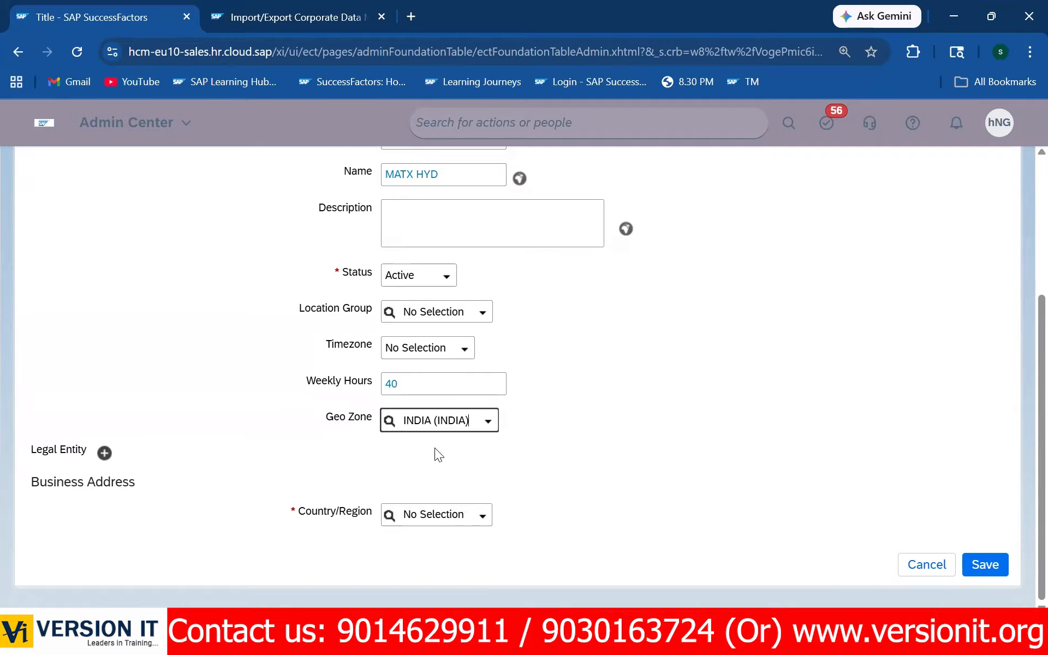
- Set the Location's business address to country/region India and city Hyderabad
scroll(356, 388, "up", 4)
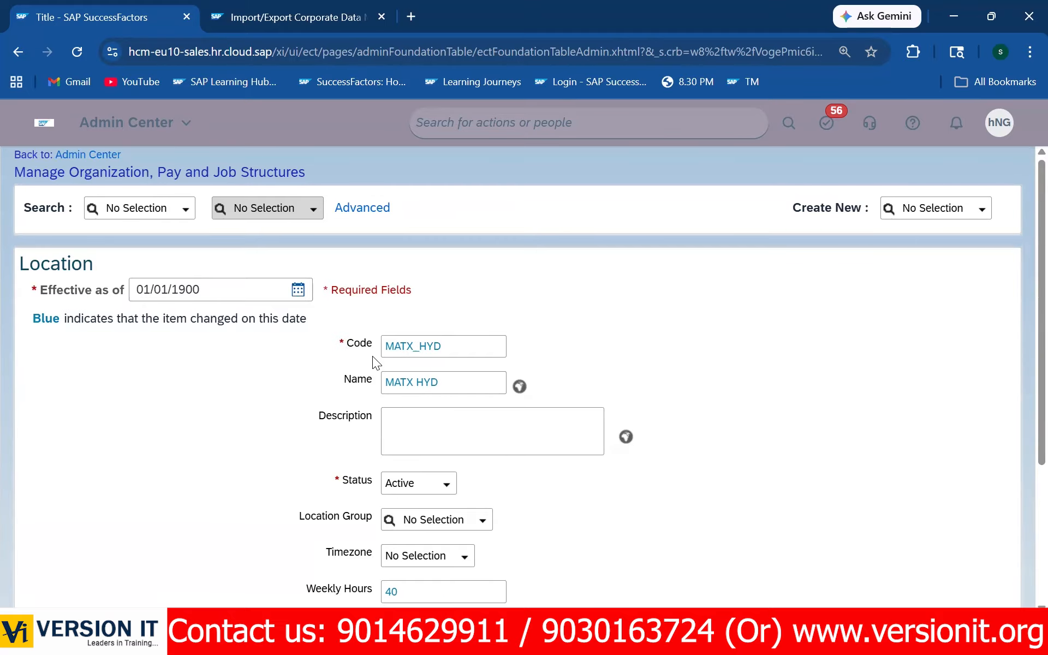
scroll(372, 356, "down", 4)
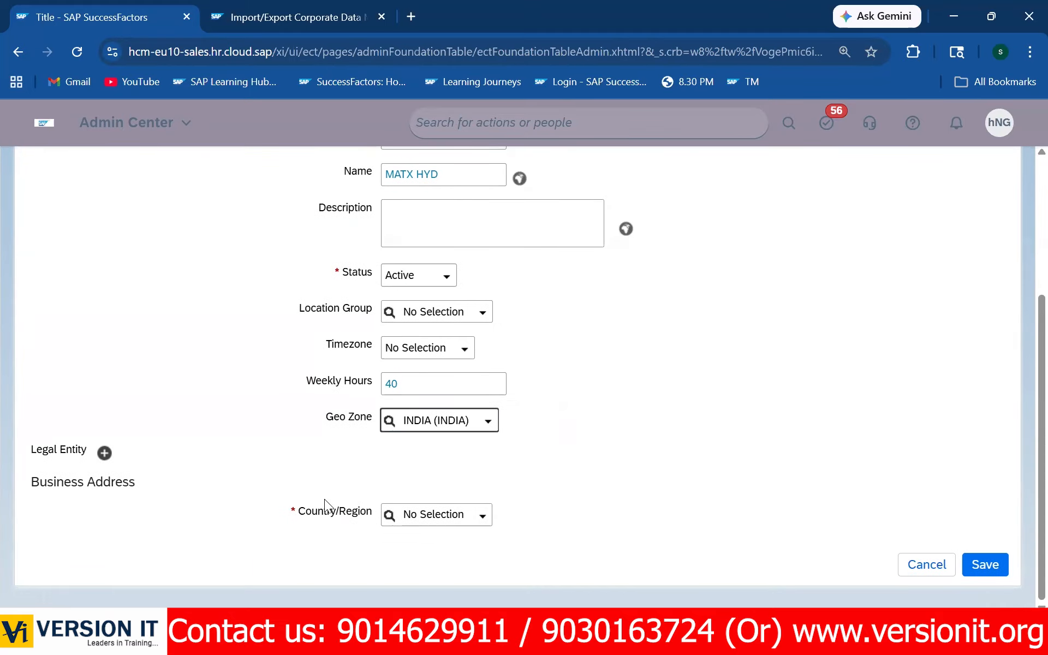
left_click(422, 520)
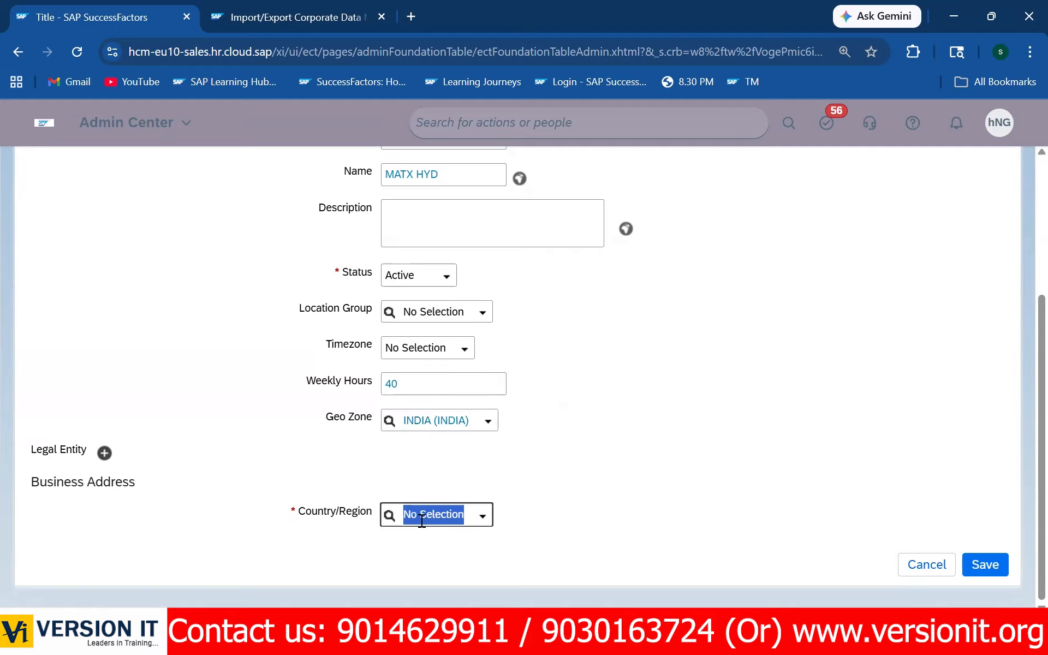
type("IND")
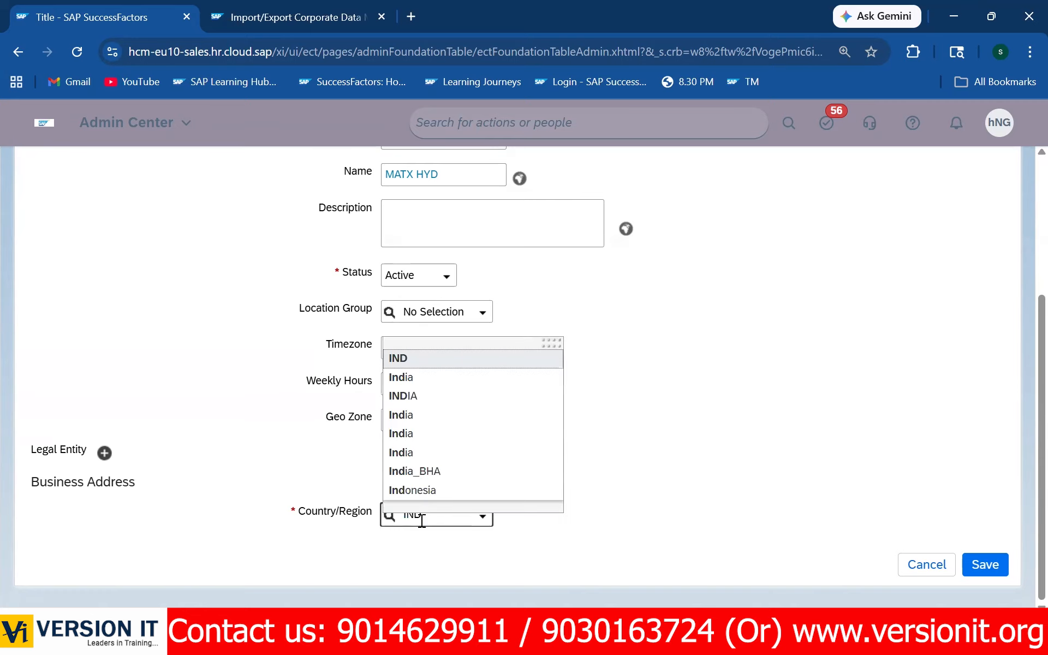
left_click(404, 433)
scroll(409, 489, "down", 1)
left_click(414, 510)
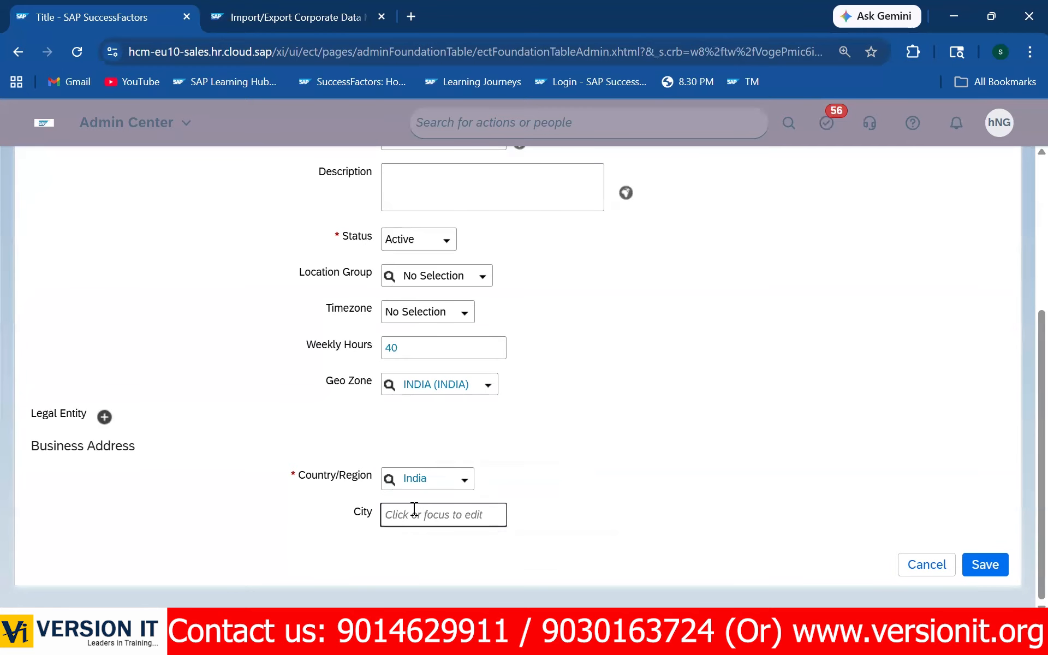
type("Hyderabad")
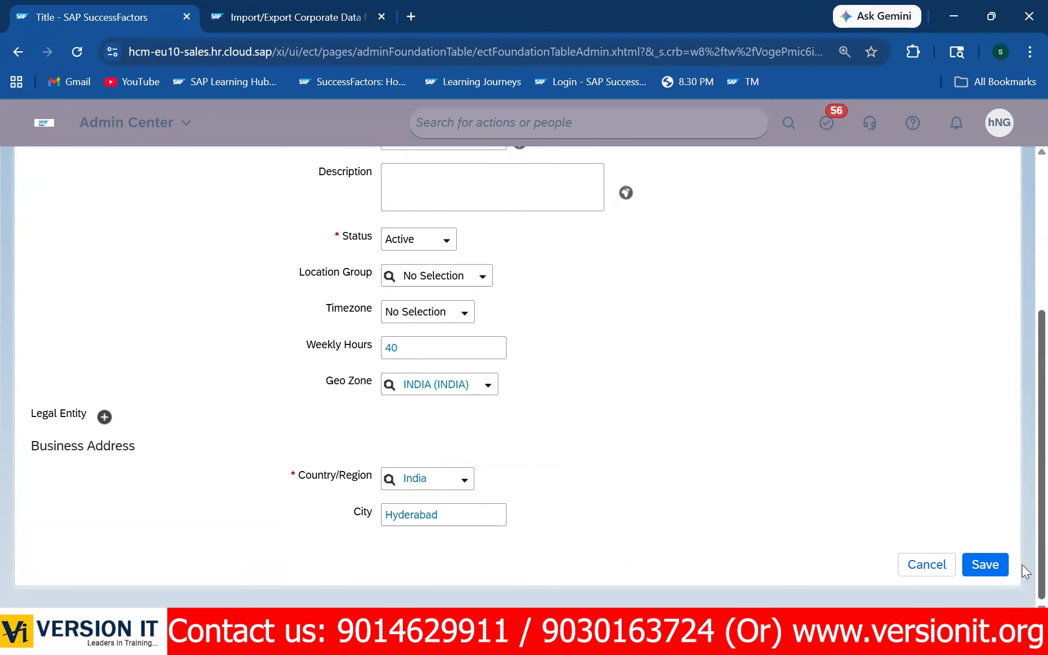
- Save the new Location record and dismiss the save confirmation
left_click(992, 571)
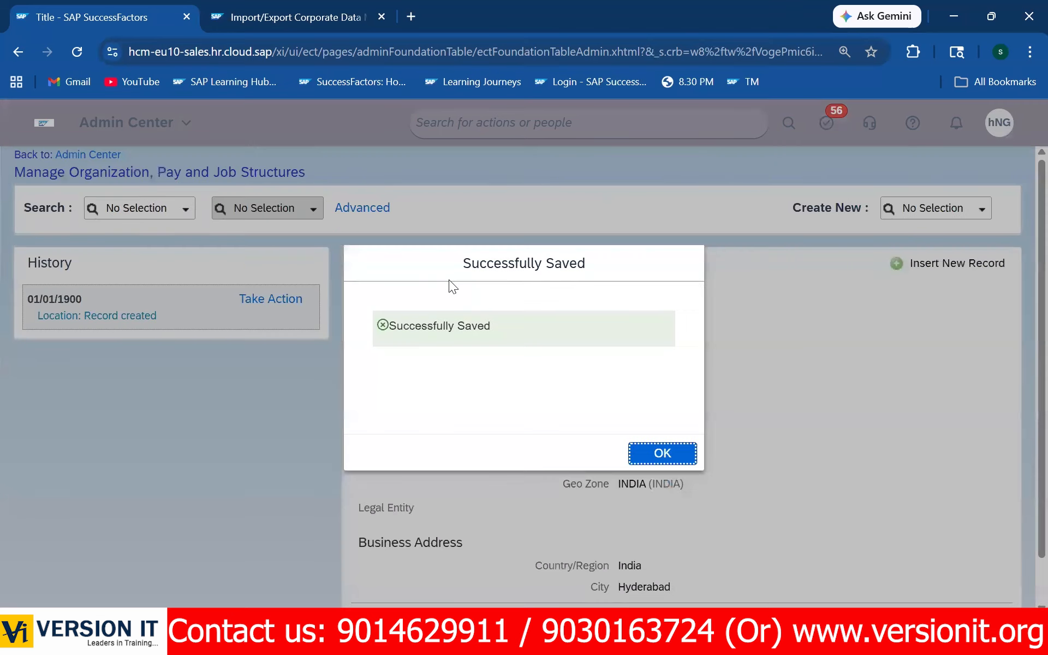
left_click(662, 442)
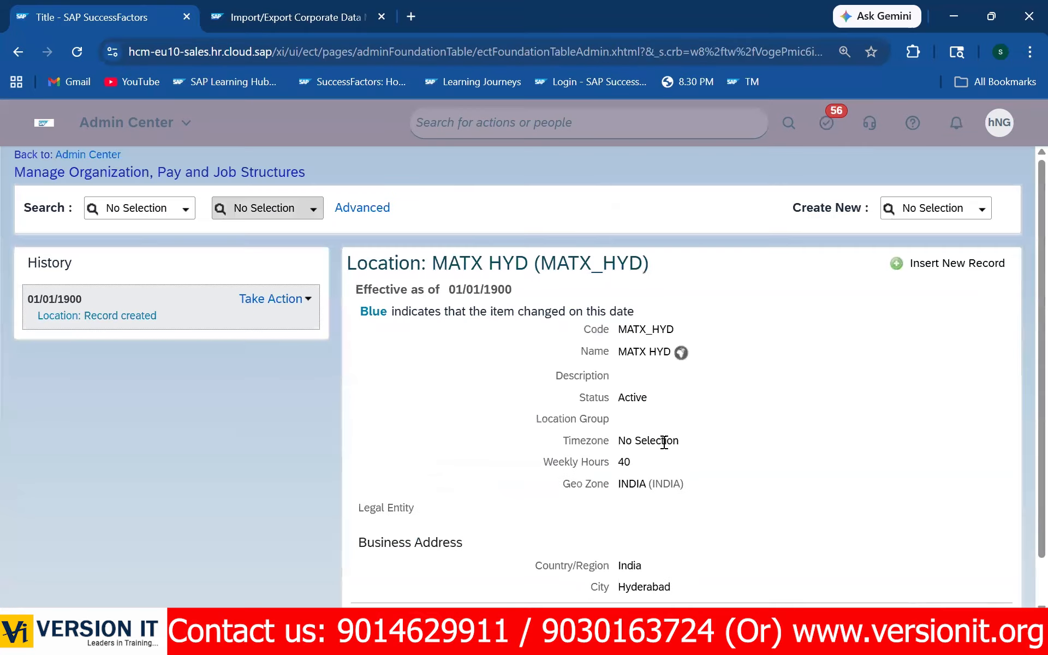
scroll(761, 544, "down", 1)
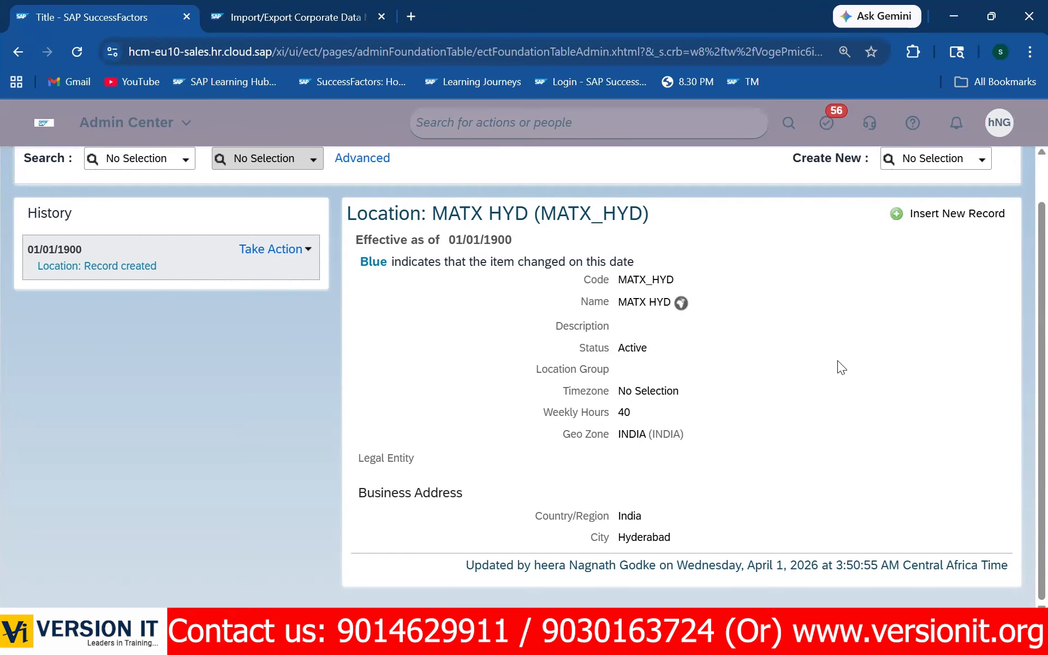
- Check the Hyd, Chen and Blr location entries in the VIT-1 Word notes again, and return to the saved Location record in SuccessFactors
left_click(715, 541)
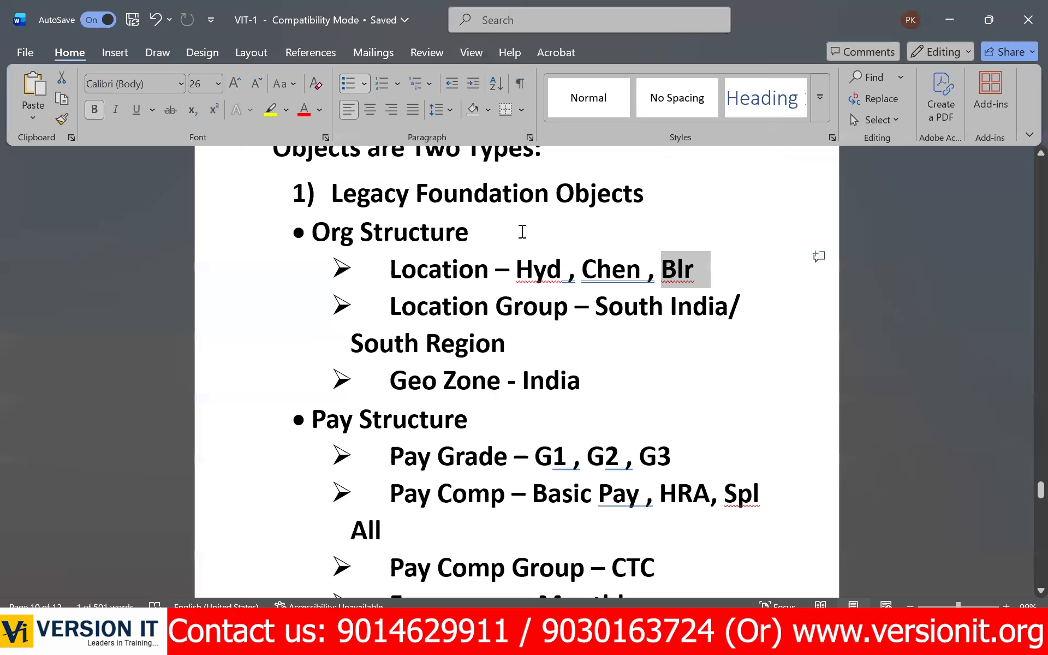
double_click(532, 273)
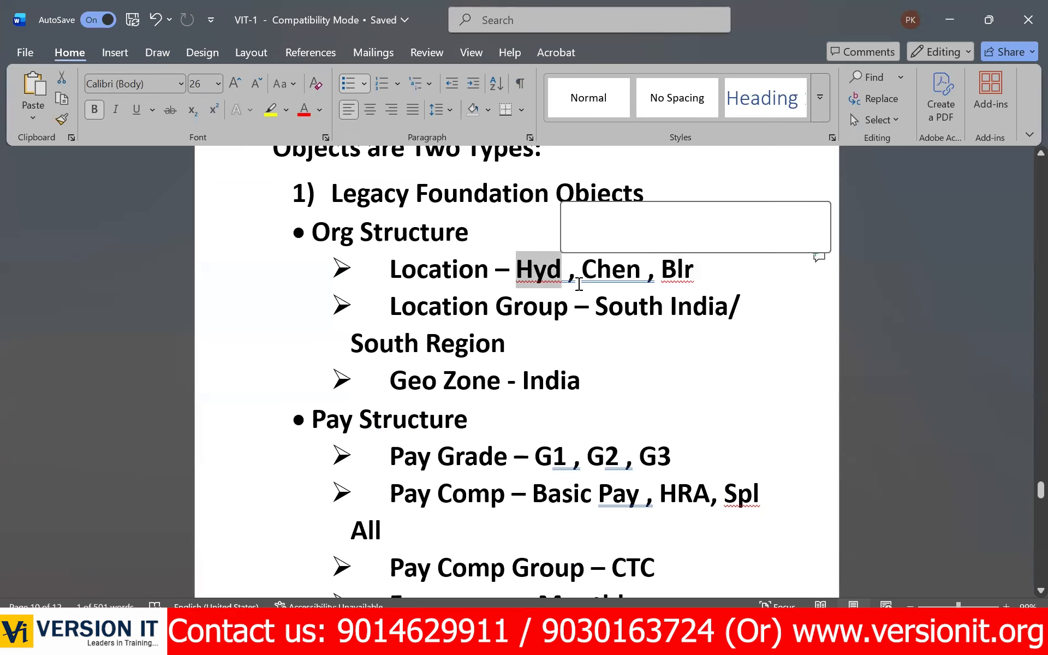
left_click(581, 272)
double_click(626, 273)
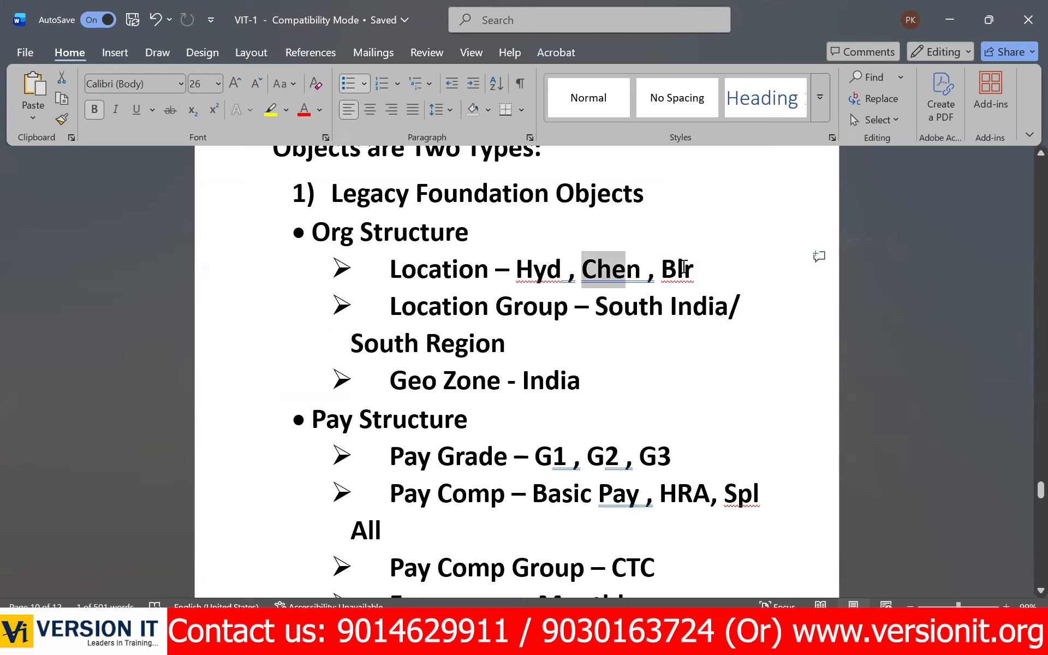
double_click(682, 271)
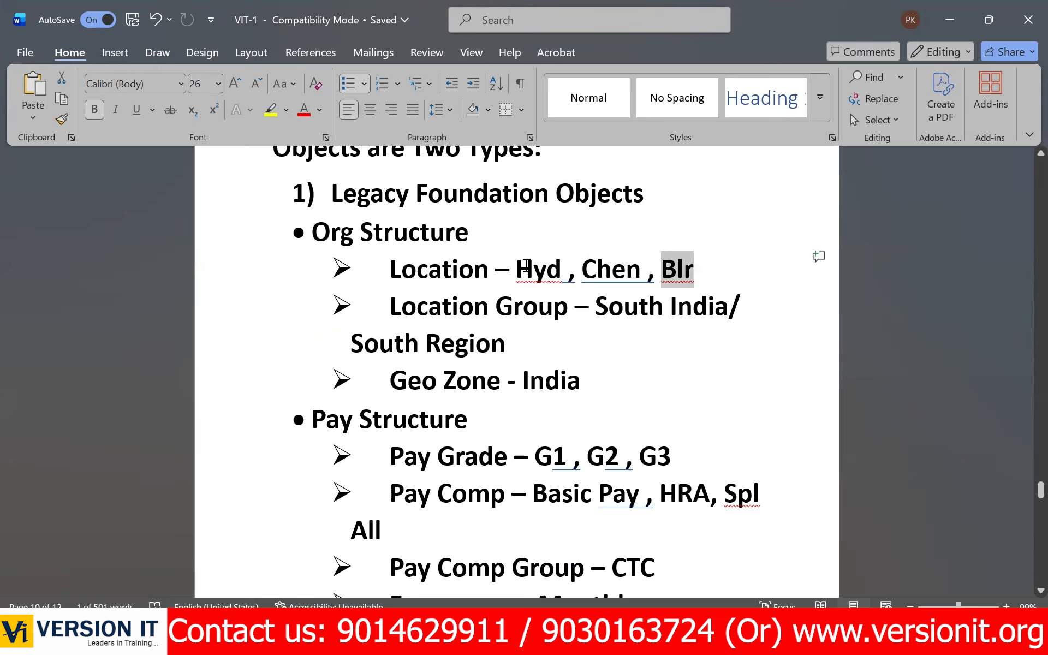
double_click(556, 272)
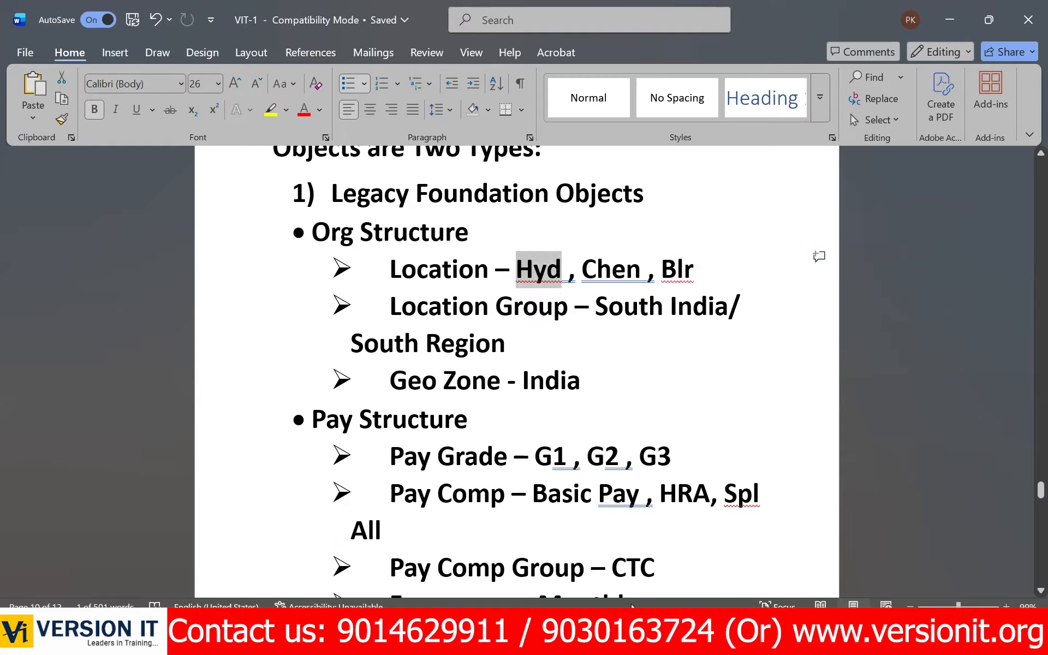
key("alt+Tab")
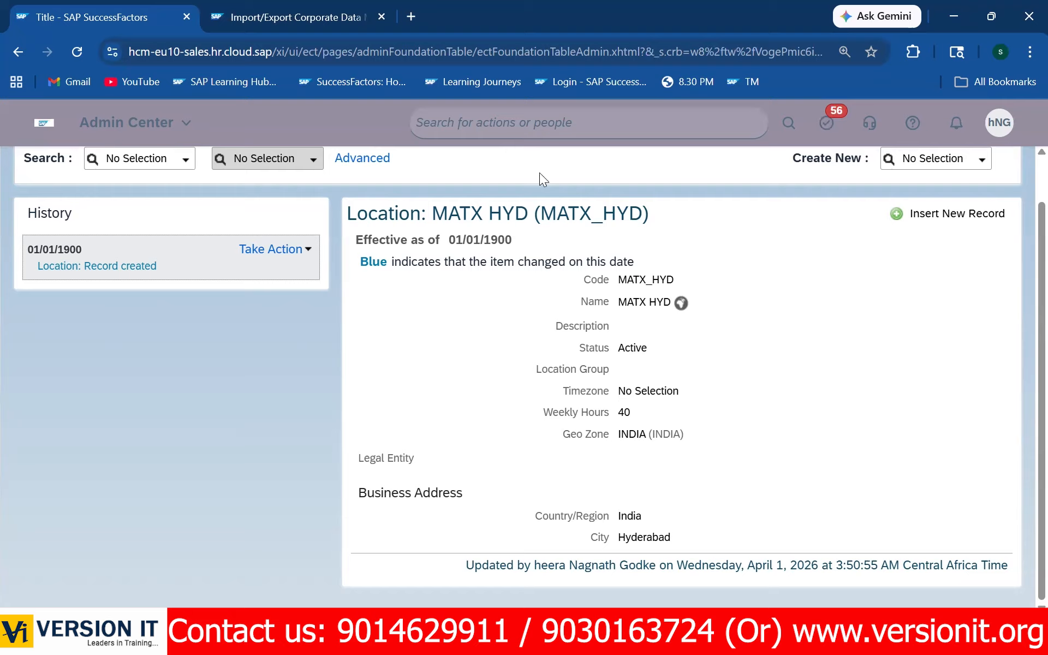
- Examine the saved Location record's title, last-update line and weekly hours
left_click_drag(350, 212, 666, 219)
left_click(665, 219)
left_click_drag(562, 568, 902, 572)
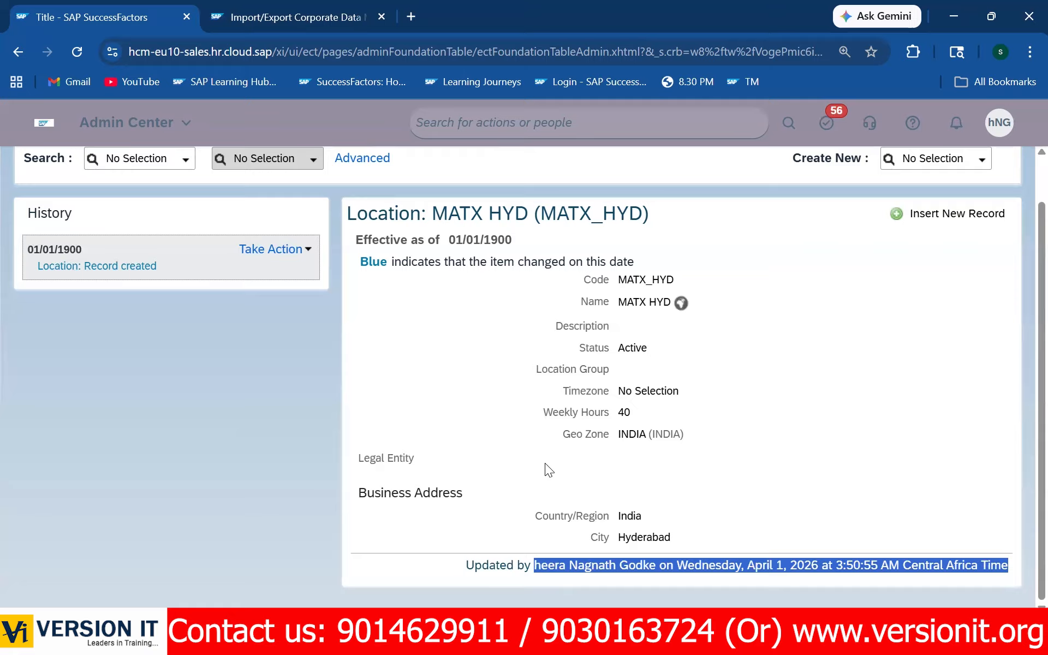
double_click(623, 412)
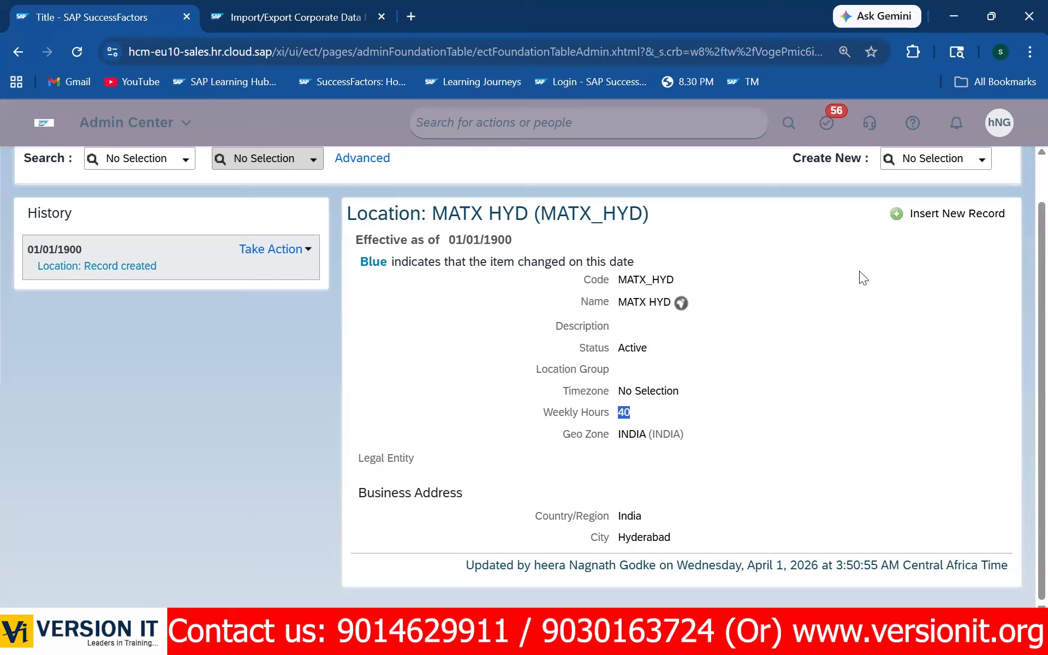
left_click(694, 420)
- Open the 01/01/1900 record of the MATX_HYD Location for correction and set its weekly hours to 48
left_click(270, 249)
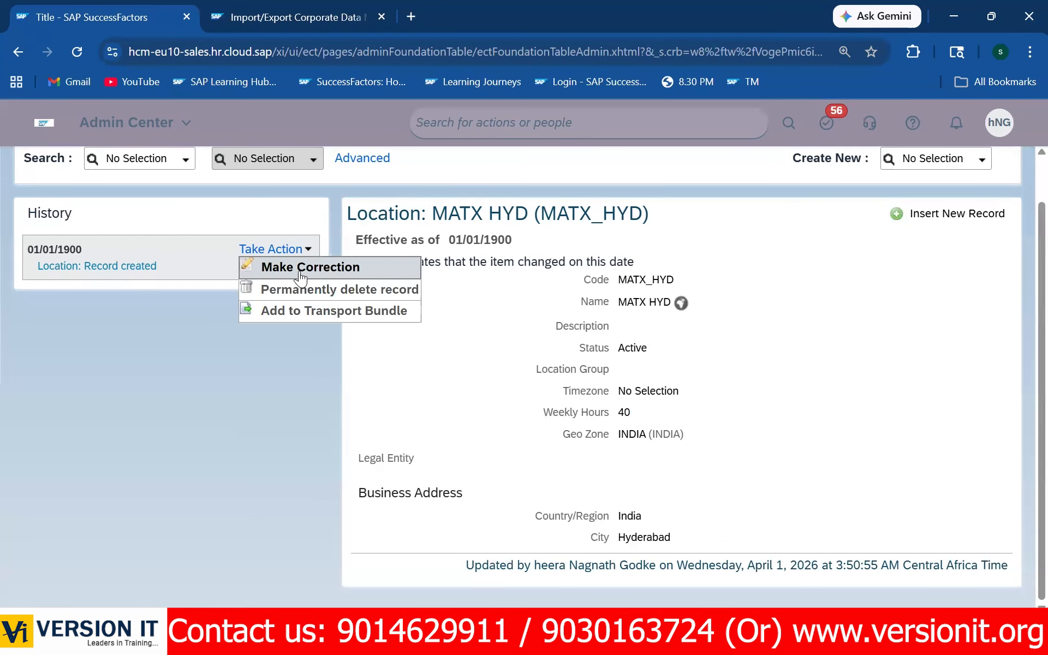
left_click(294, 267)
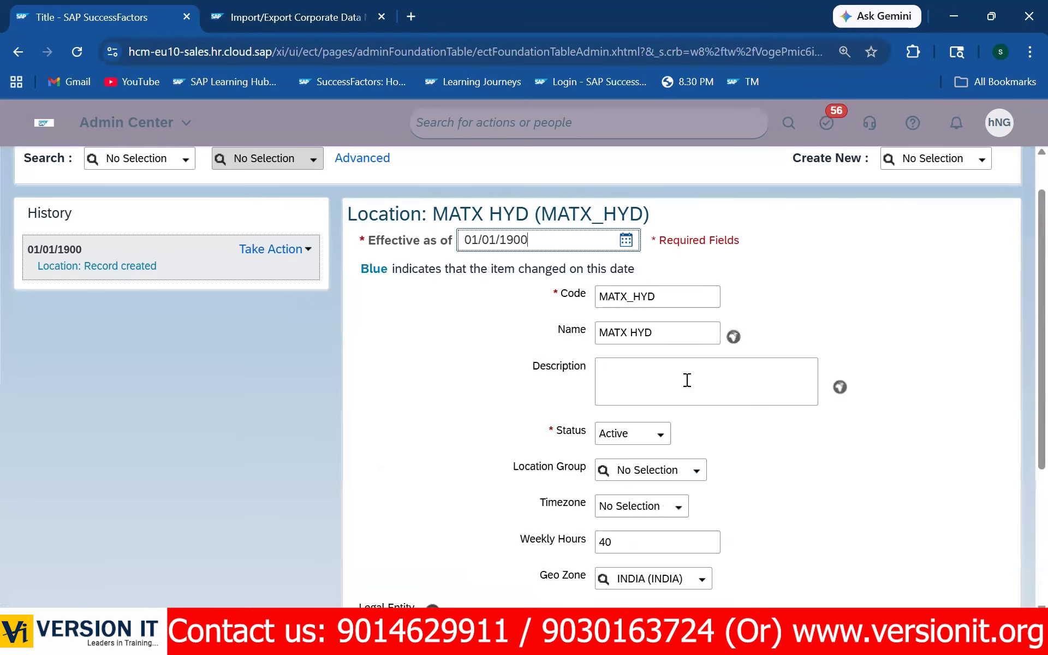
scroll(686, 380, "down", 1)
scroll(688, 381, "down", 1)
left_click(584, 374)
type("48")
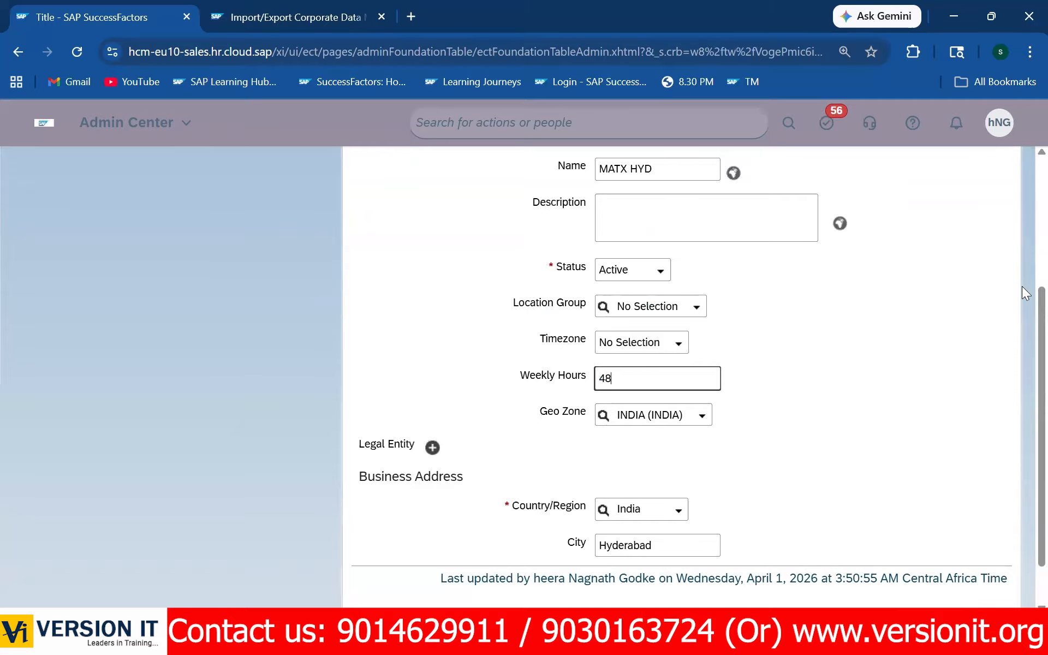
- Save the corrected MATX_HYD Location record and dismiss the save confirmation
left_click(861, 360)
scroll(844, 465, "down", 1)
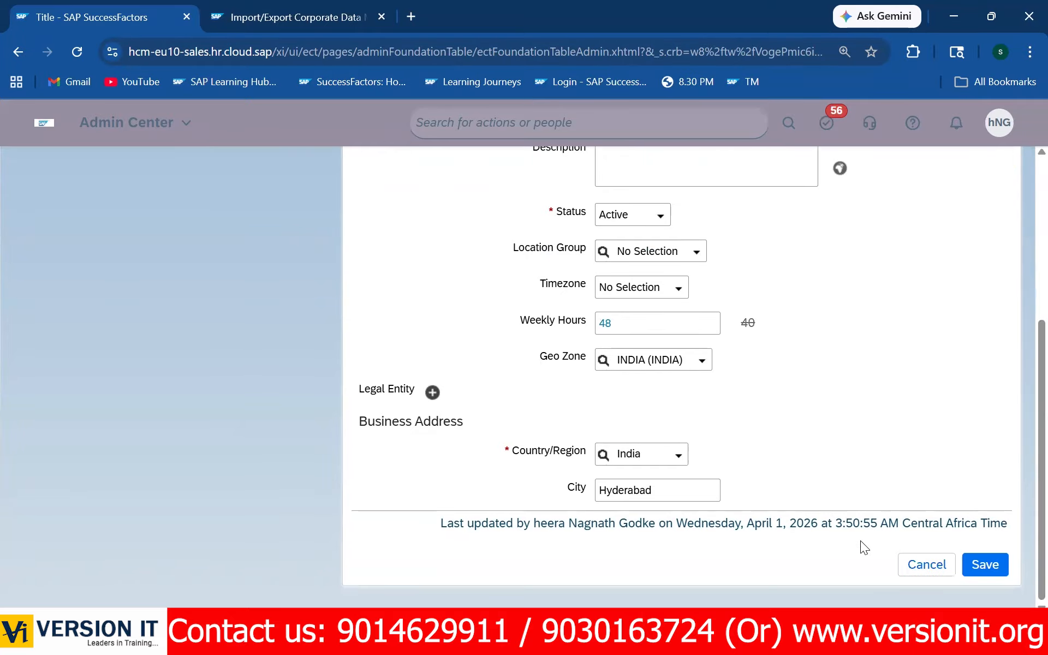
left_click(979, 565)
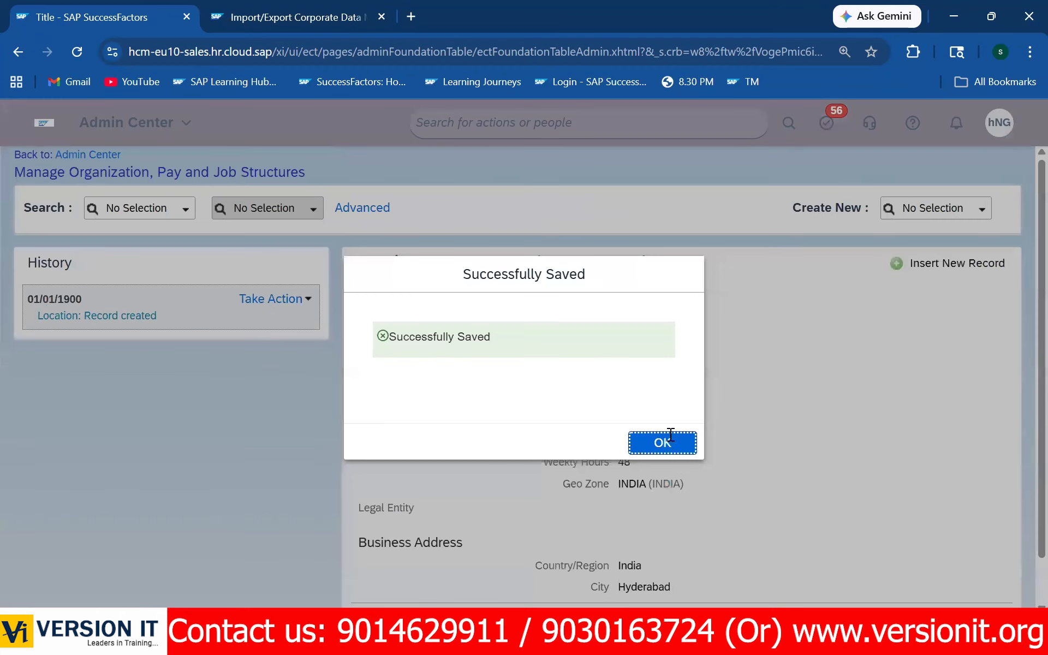
left_click(649, 449)
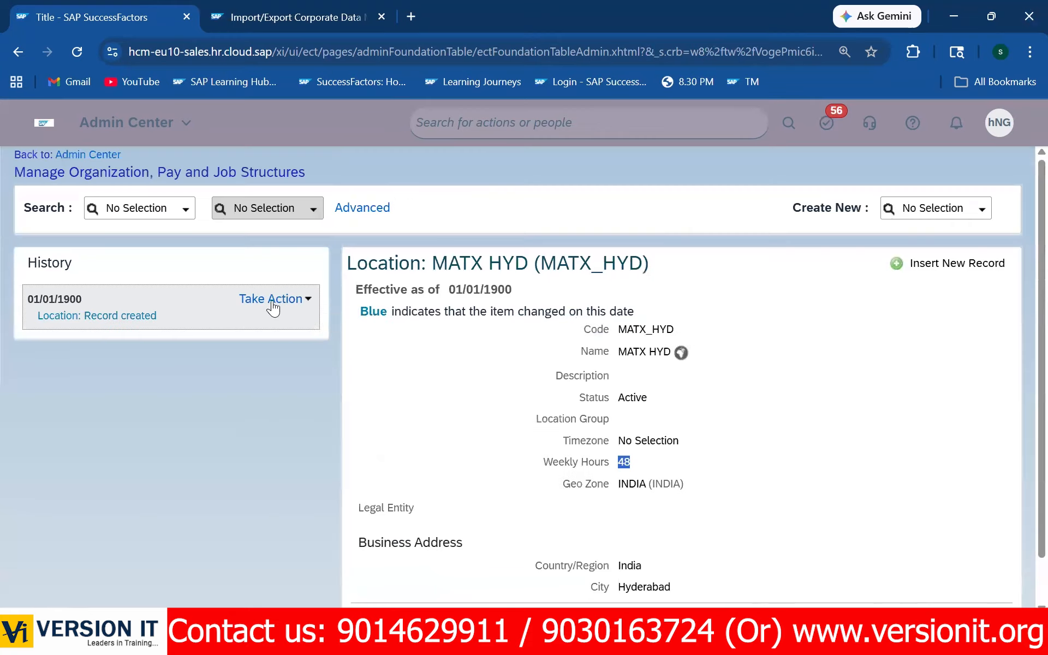
- Permanently delete the 01/01/1900 record of the MATX_HYD Location and dismiss the deletion message
left_click(273, 299)
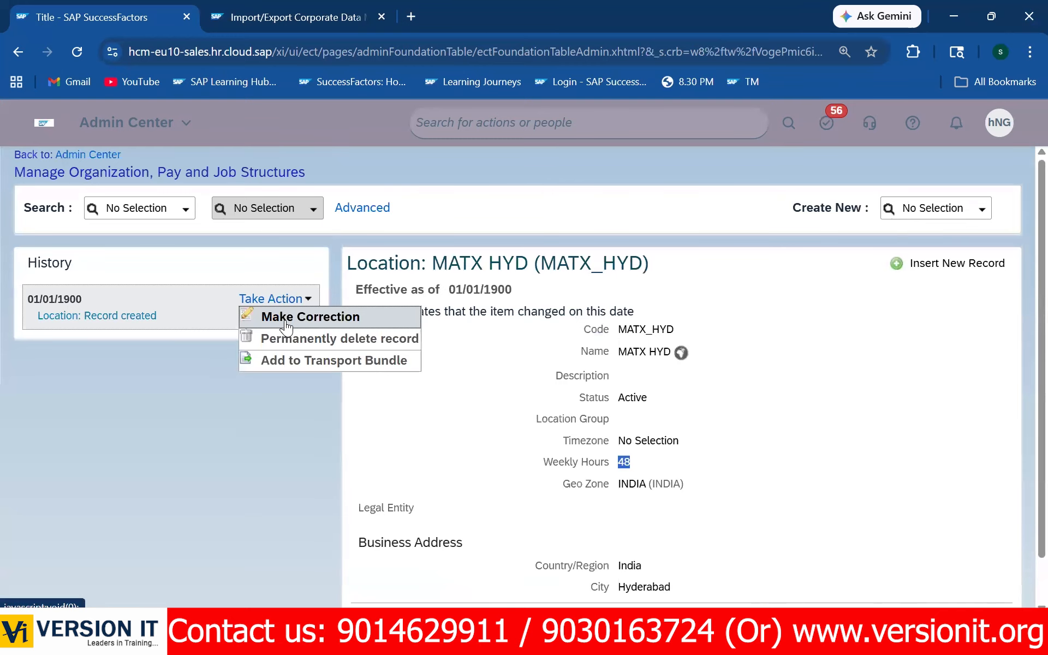
left_click(315, 339)
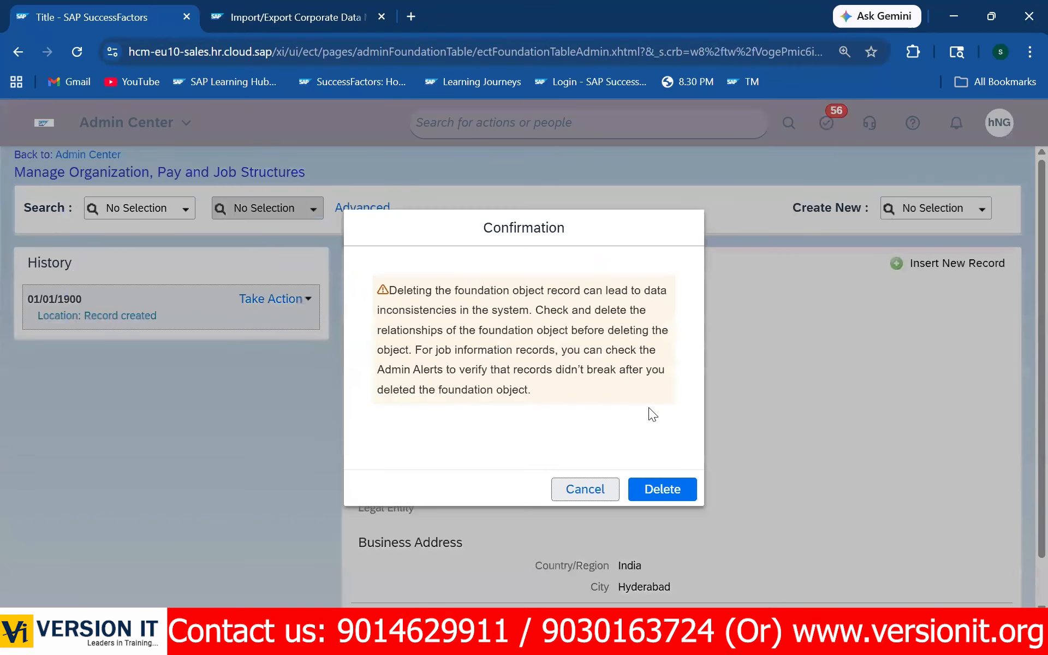
left_click(655, 485)
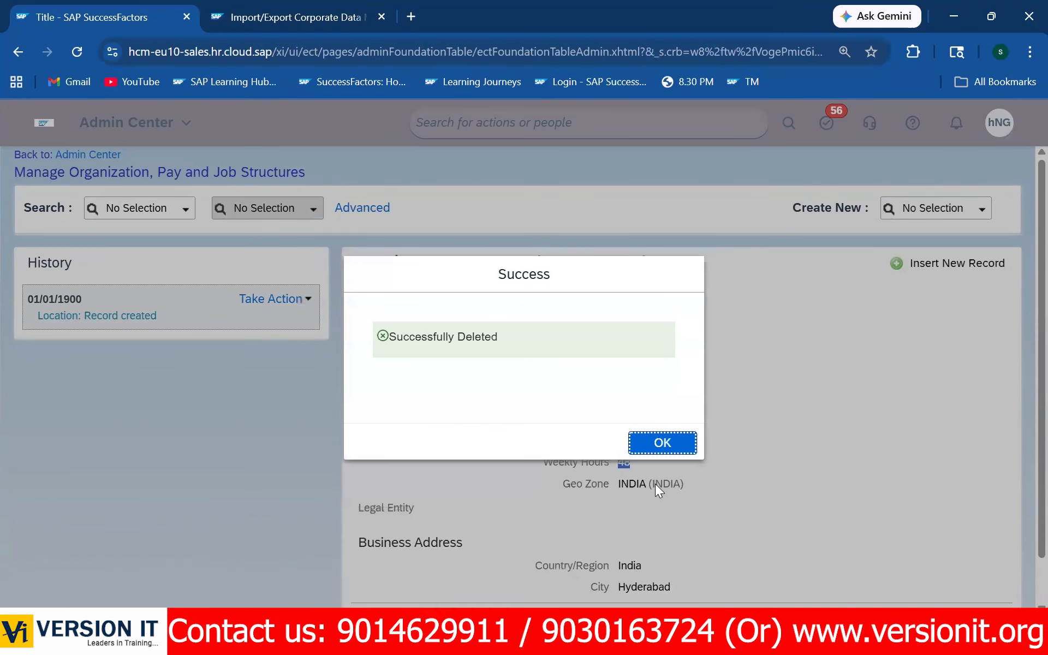
left_click(674, 440)
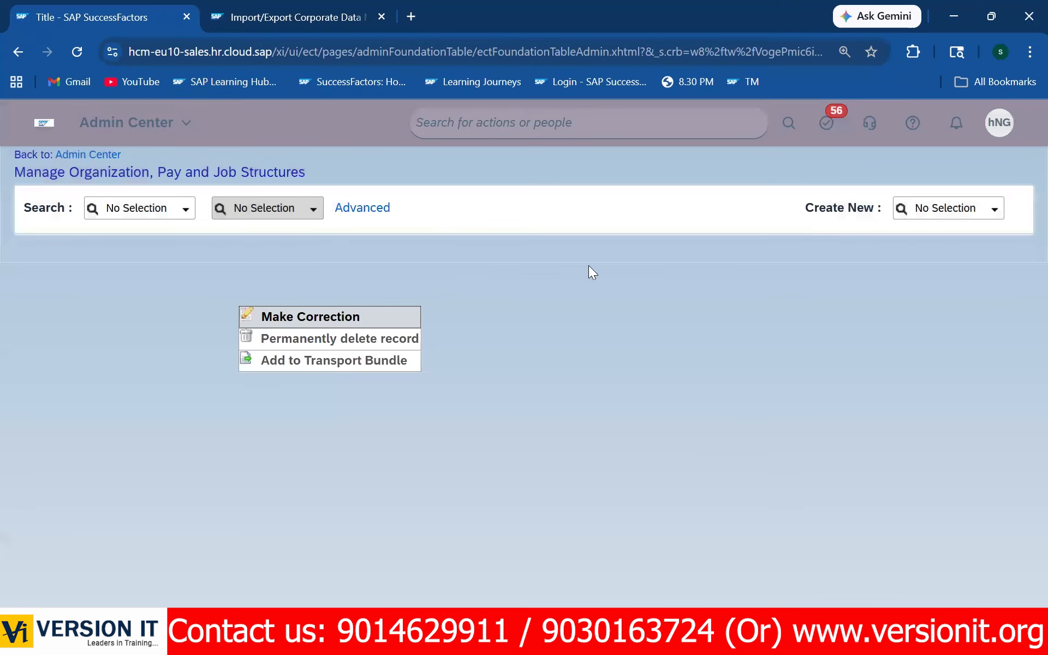
- Search the Location foundation objects for MATX
left_click(185, 209)
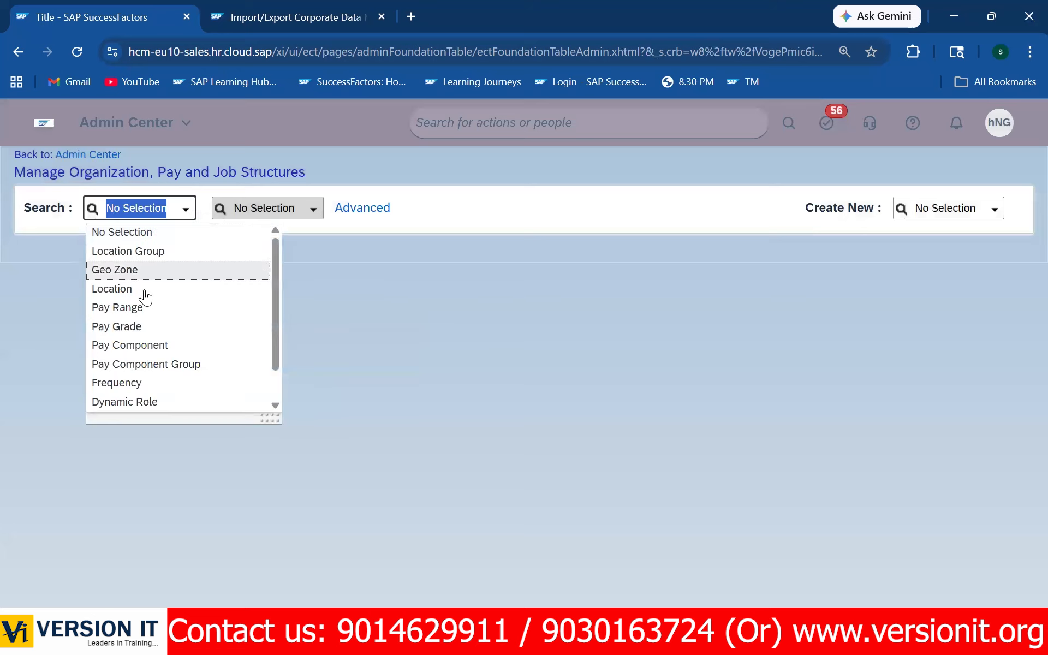
left_click(144, 289)
left_click(237, 209)
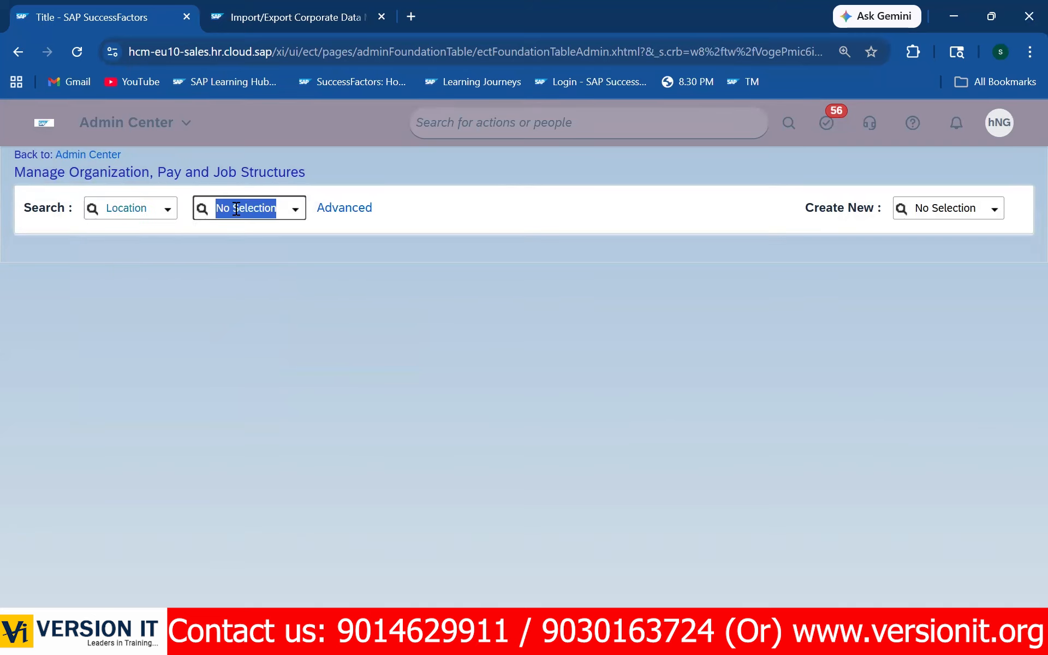
type("MATX")
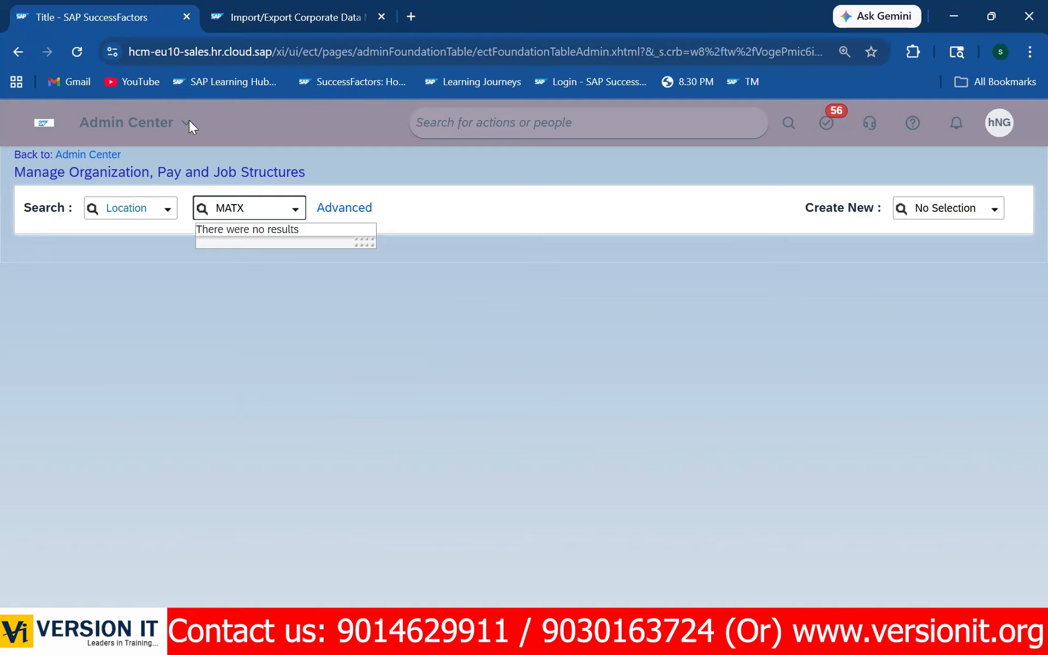
left_click(546, 347)
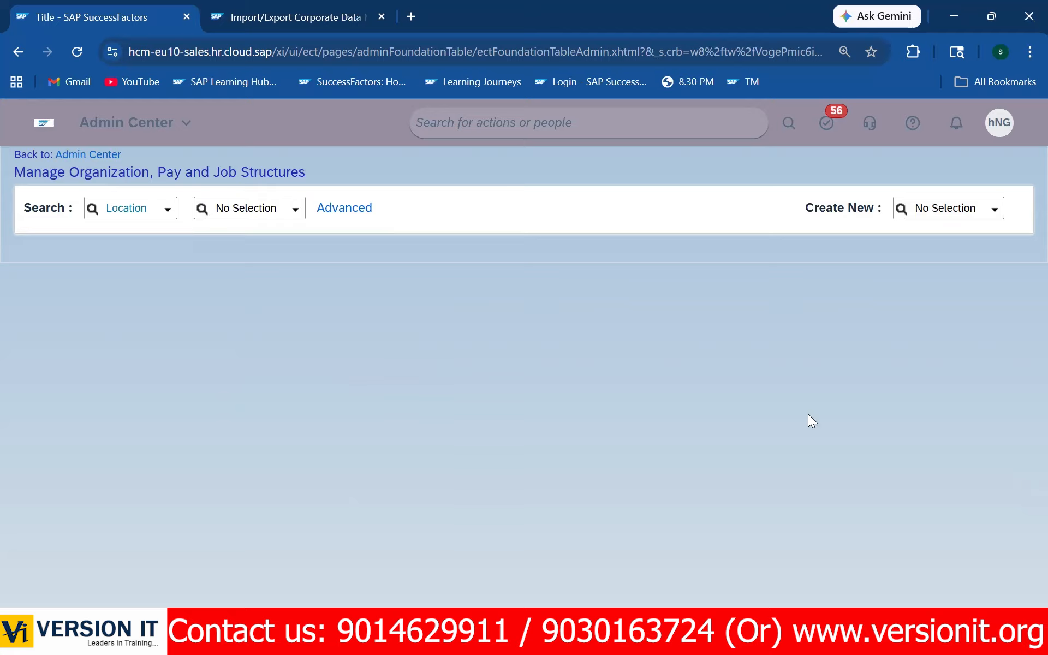
- Start a new Location foundation object and set its effective date to 01/01/1900
left_click(990, 210)
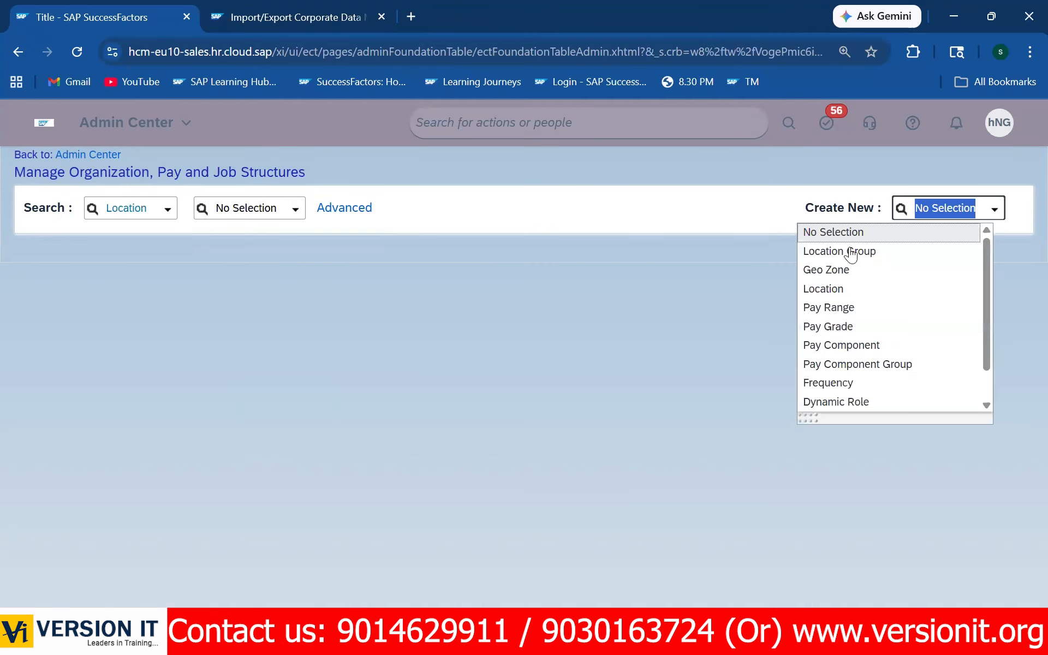
left_click(827, 287)
left_click(218, 290)
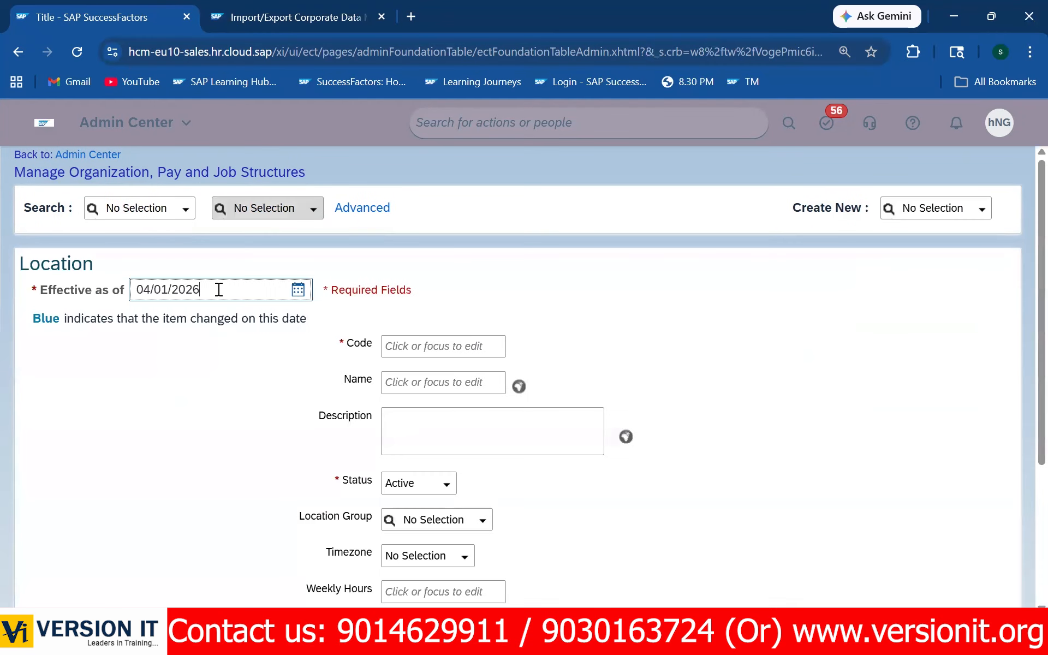
key("ctrl+a")
type("01011900")
left_click(497, 313)
- Enter the code MATX_HYD and the name MATX HYD for the new Location
left_click(393, 346)
type("MATX_HYD")
key("Tab")
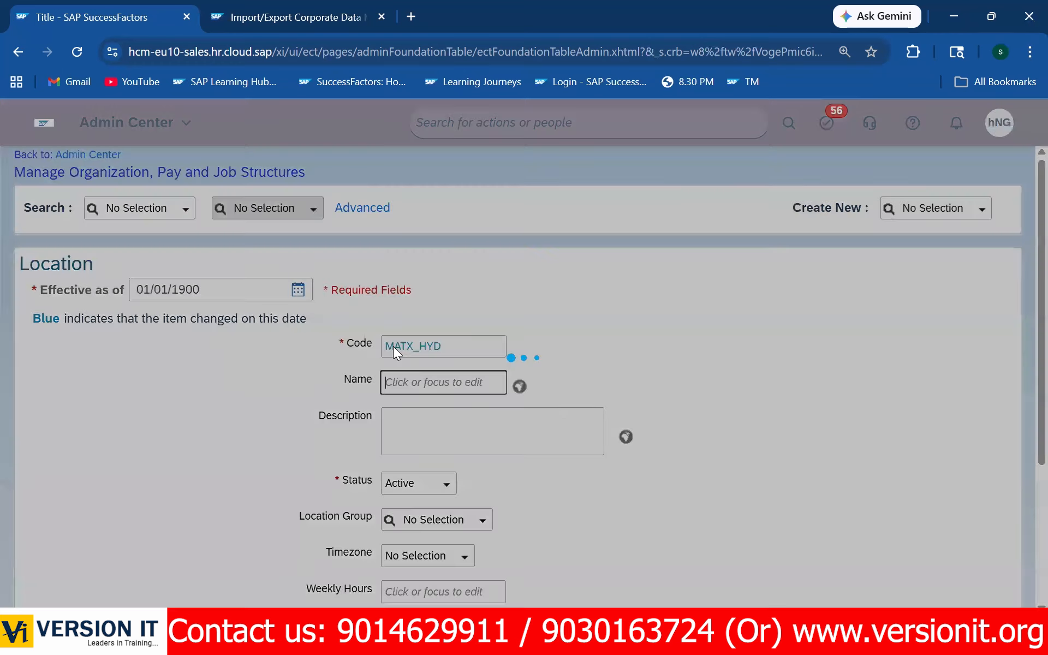
type("MATX HYD")
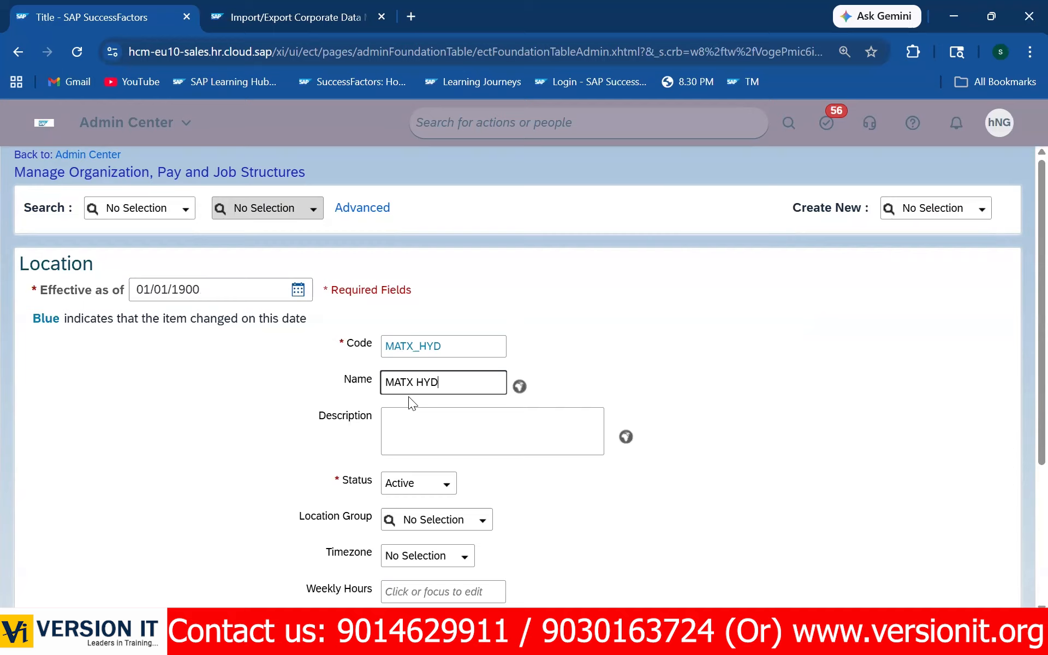
scroll(255, 496, "down", 2)
scroll(377, 453, "down", 1)
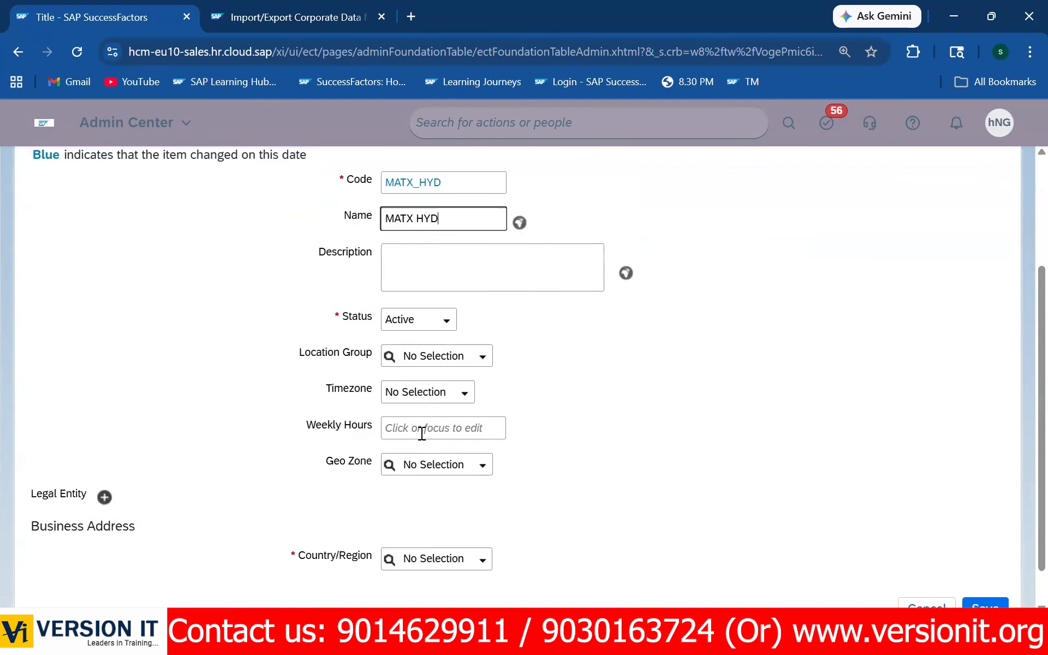
key("Tab")
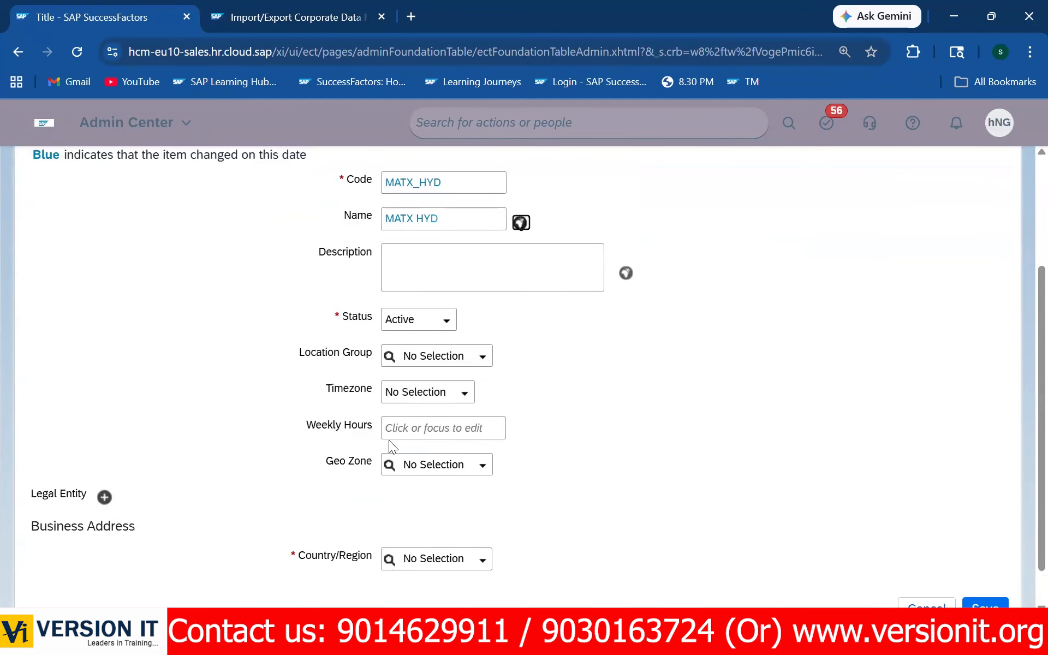
- Set the new Location's weekly hours to 40 and its business address country/region to India
left_click(407, 431)
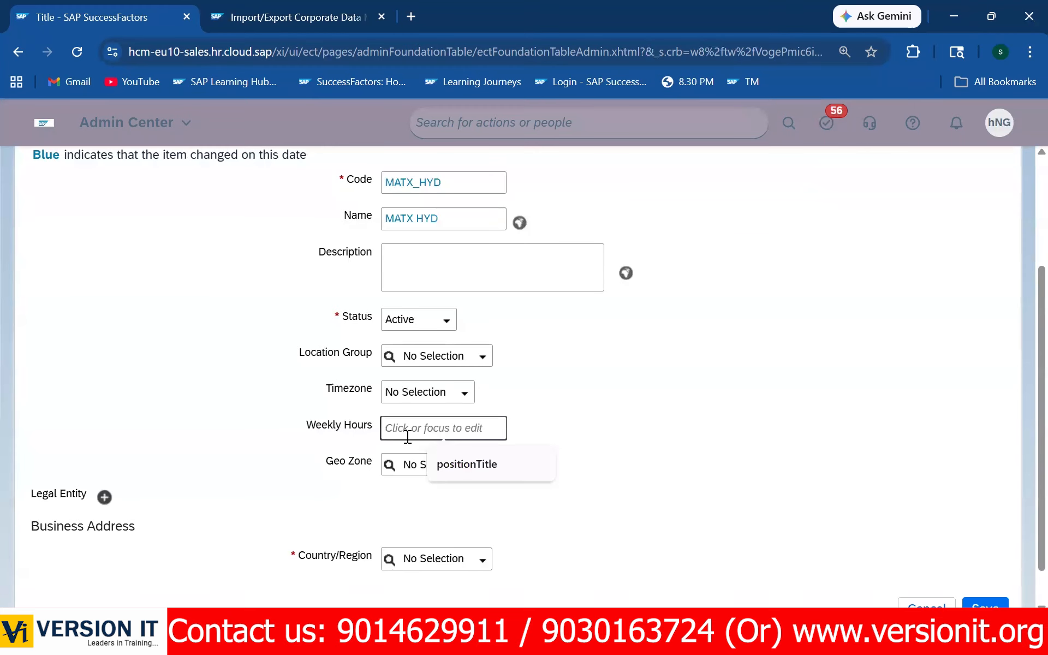
type("40")
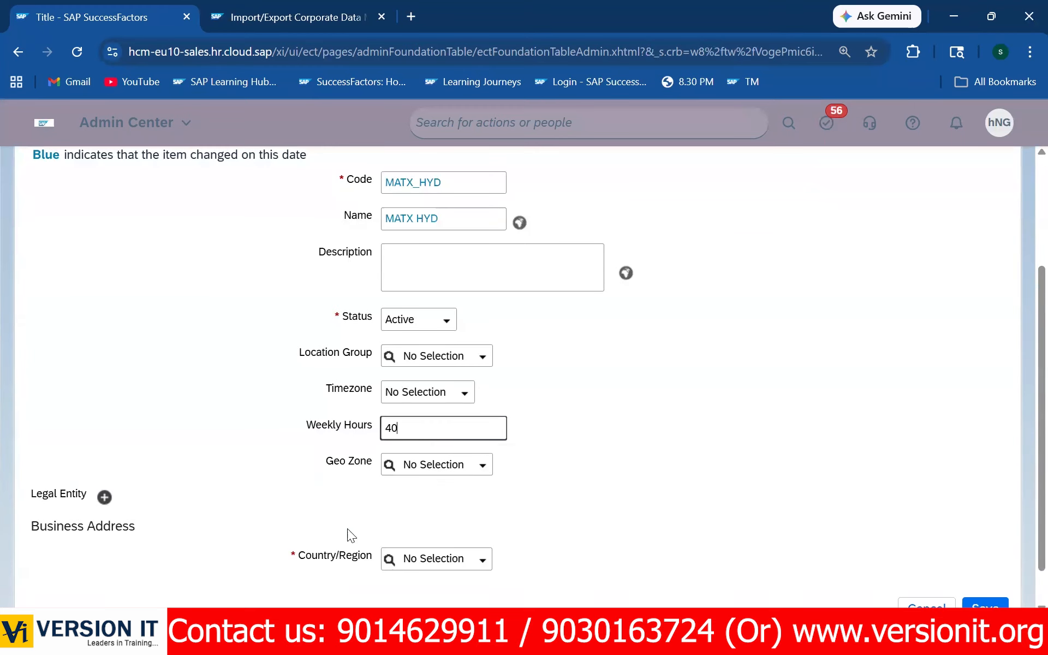
scroll(346, 535, "down", 1)
left_click(406, 515)
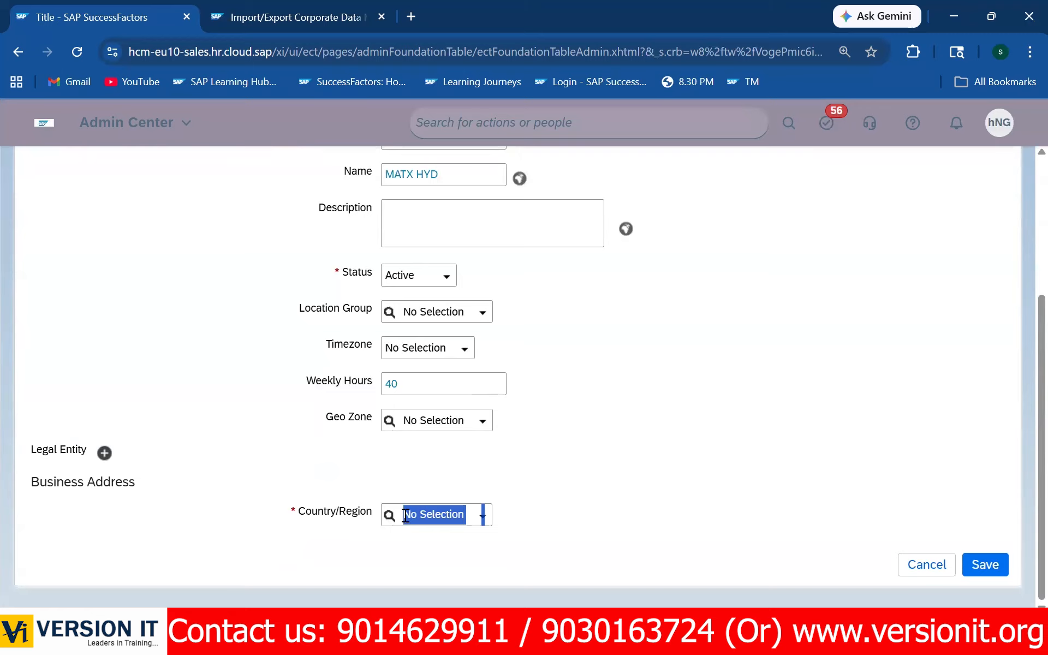
left_click(483, 516)
scroll(445, 418, "down", 2)
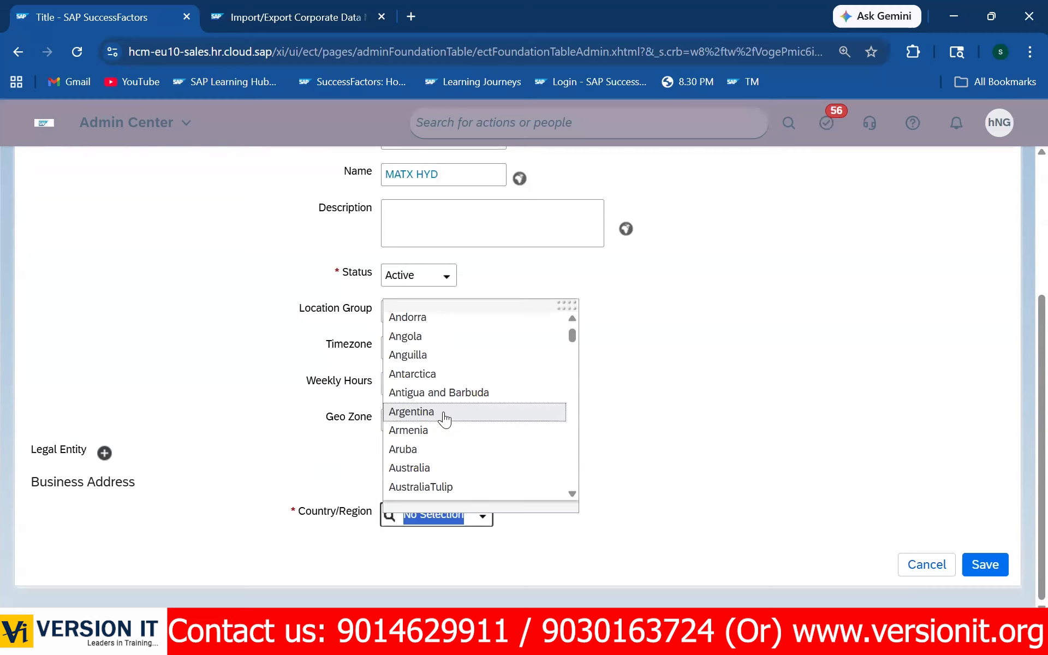
type("India")
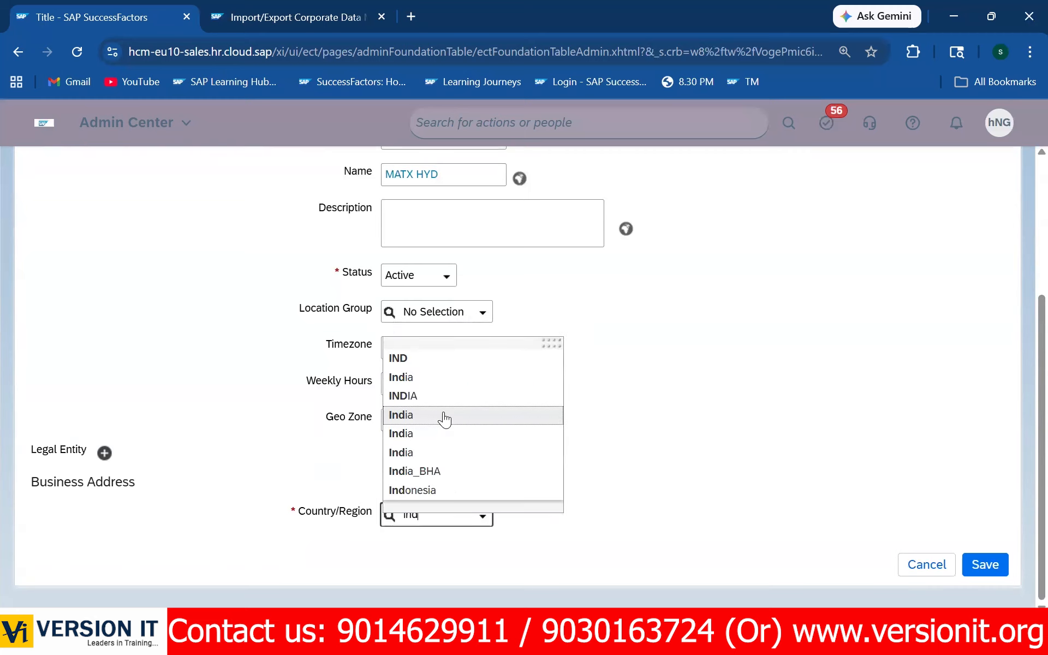
left_click(444, 416)
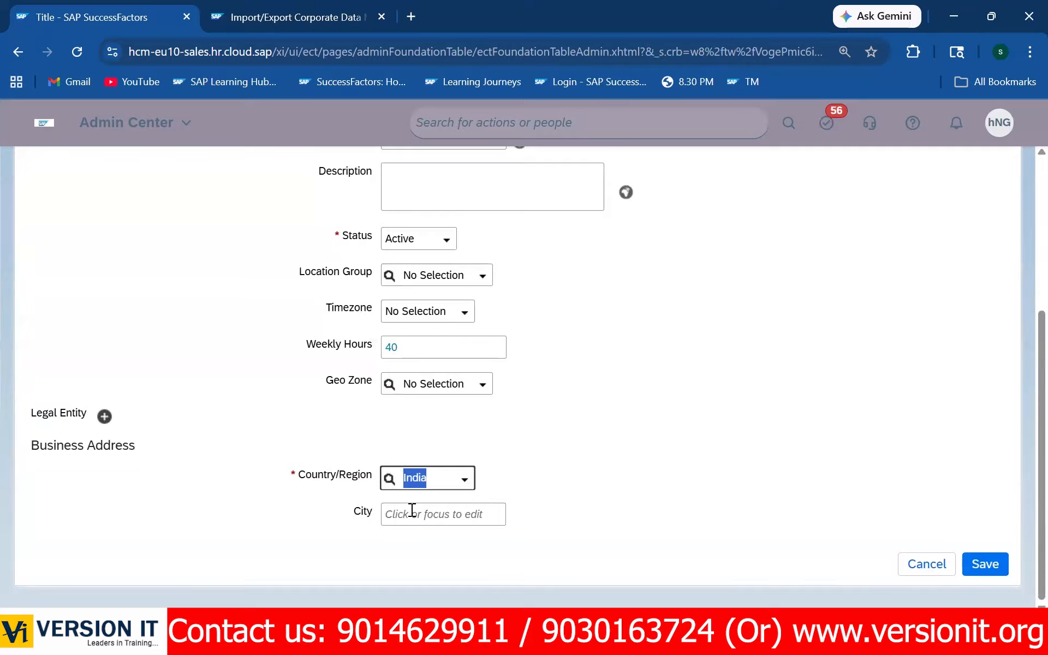
- Enter Hyderabad as the city of the business address and save the new Location
left_click(412, 510)
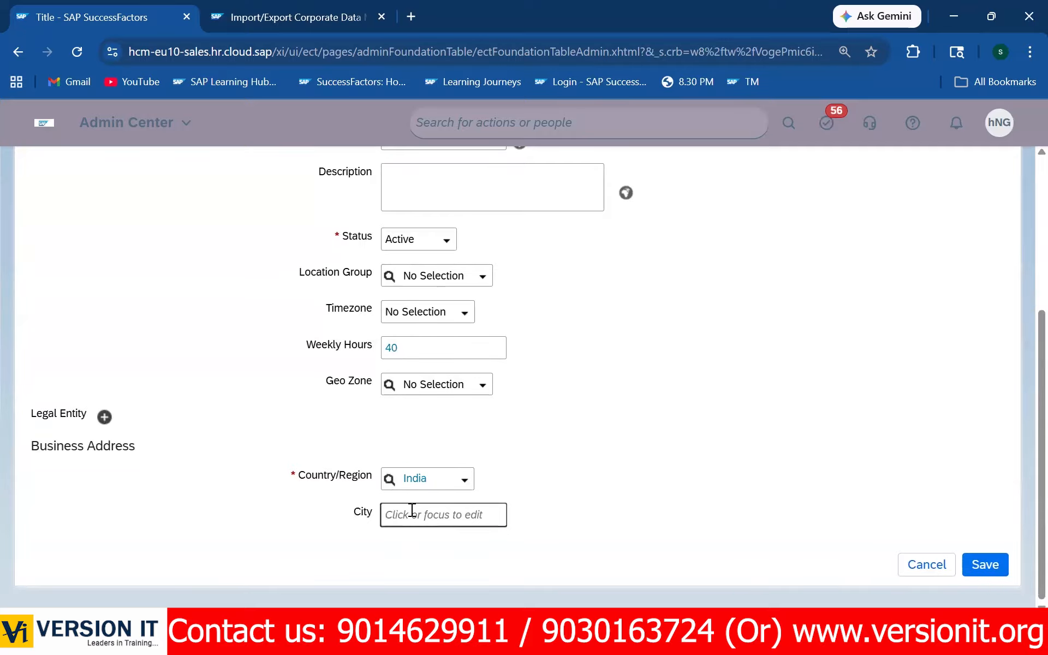
type("Hyderabad")
left_click(905, 516)
left_click(981, 561)
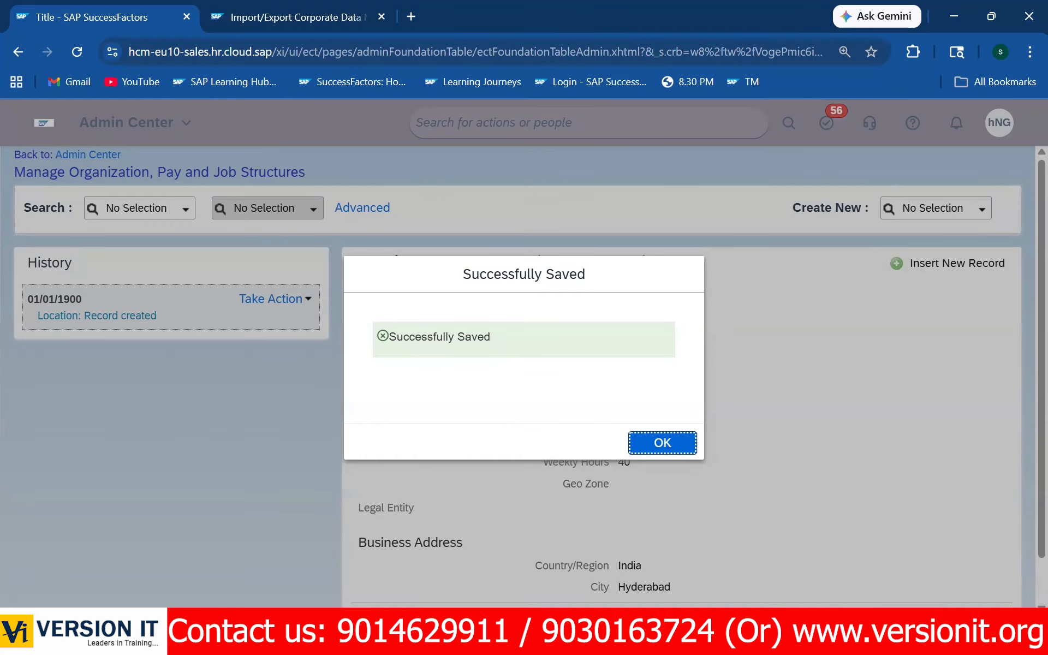
- Switch to the VIT-1 Word notes and add the line "40 - 2001" below the Manage Data entry
key("alt+Tab")
scroll(437, 434, "down", 20)
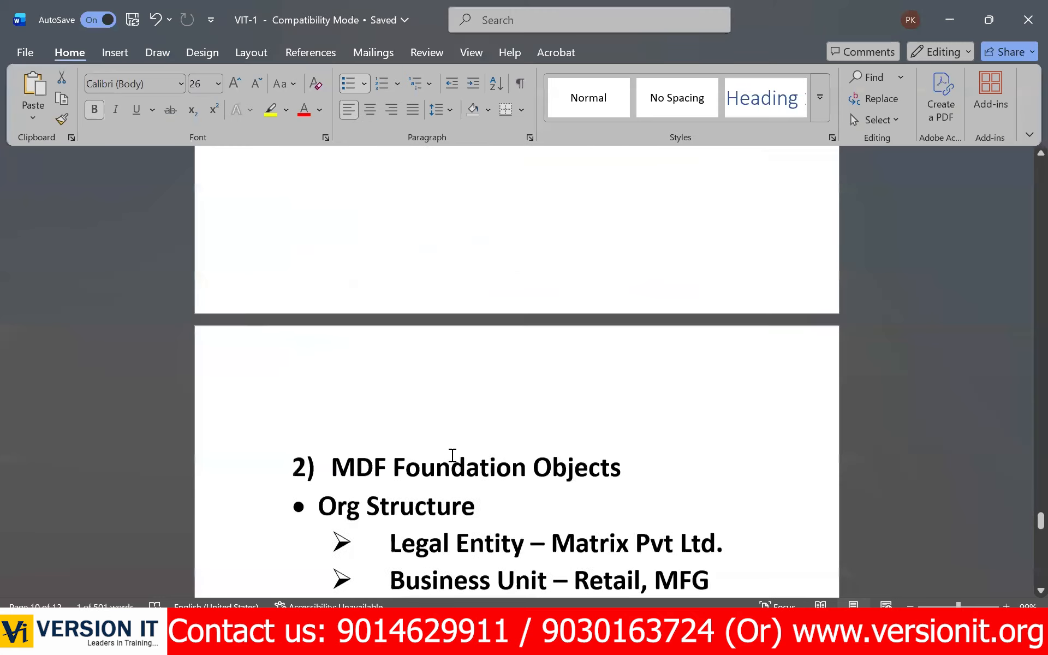
scroll(442, 443, "down", 15)
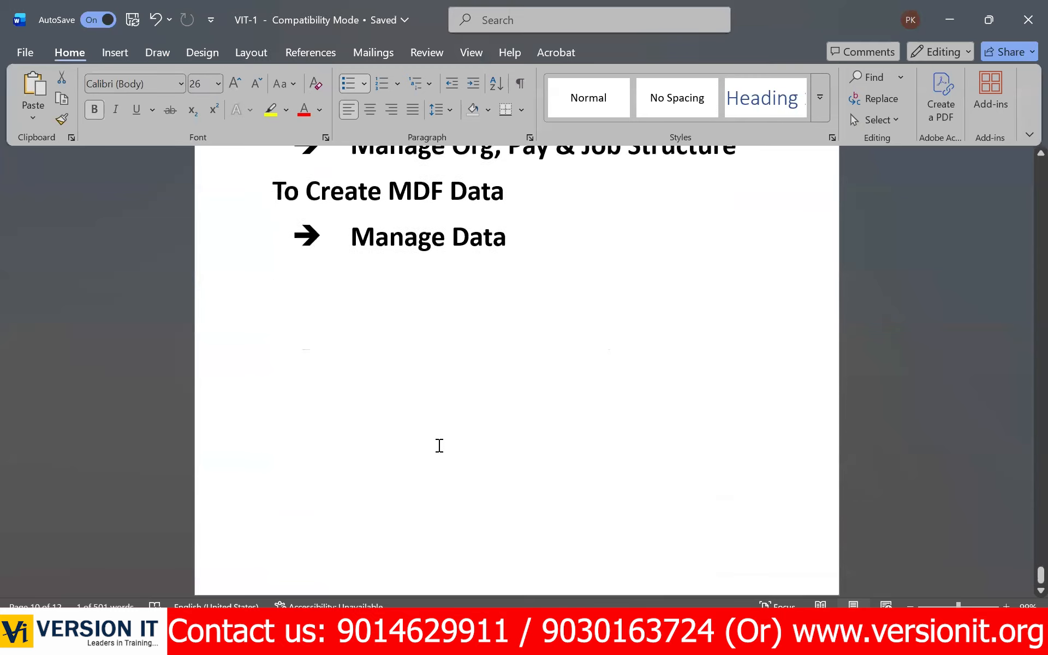
left_click(335, 314)
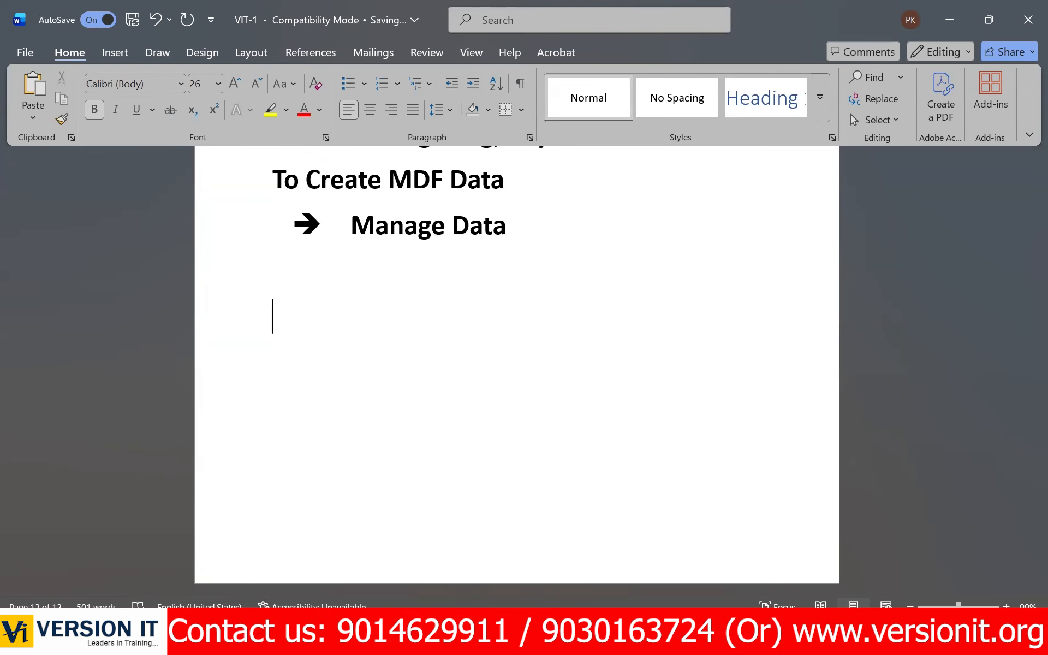
type("40")
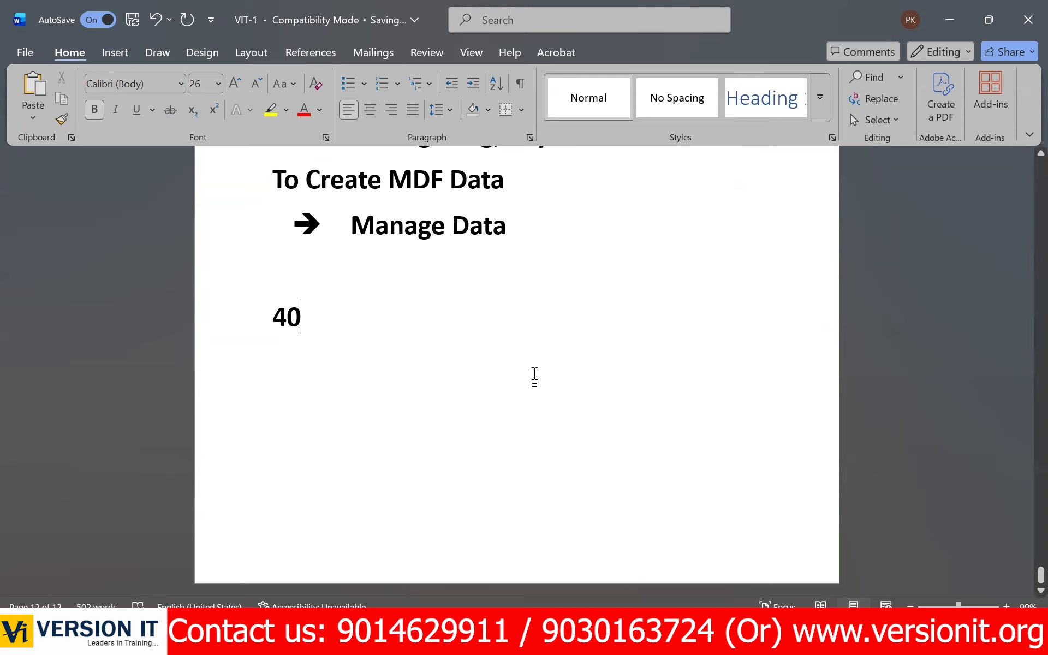
type(" - ")
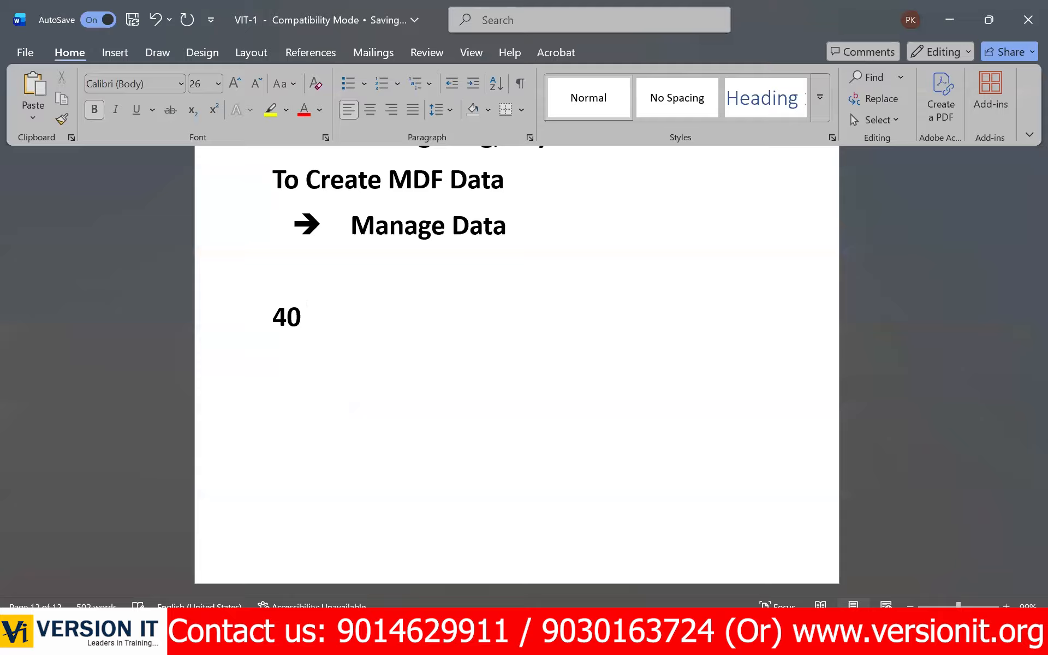
type("2001")
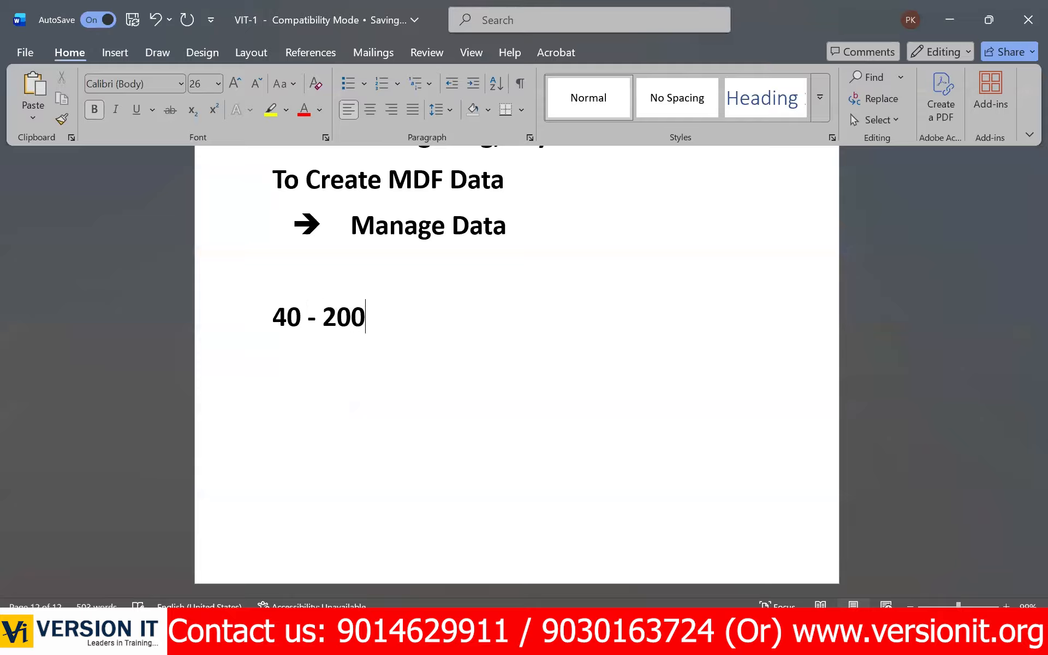
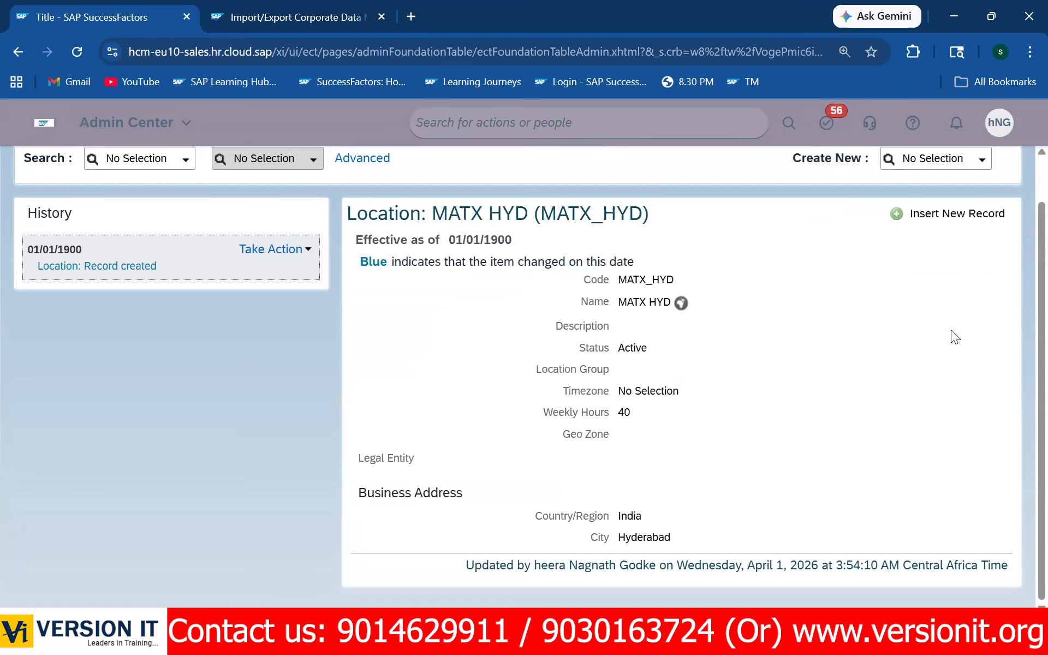
- Insert a new record for the MATX HYD Location with changes effective 01/01/2026
left_click(956, 218)
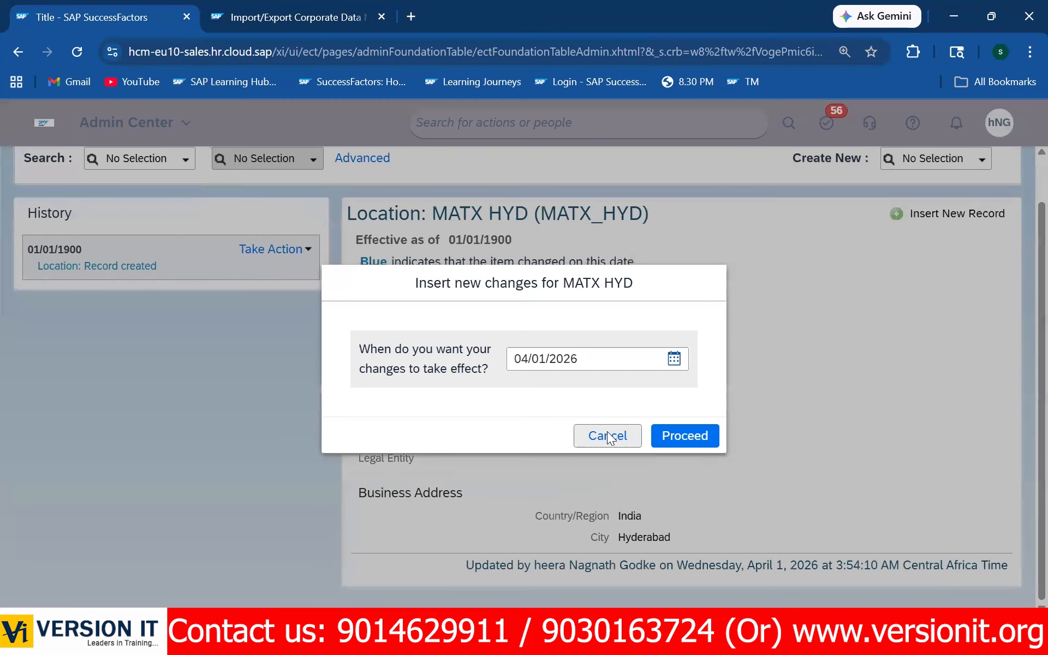
left_click(671, 359)
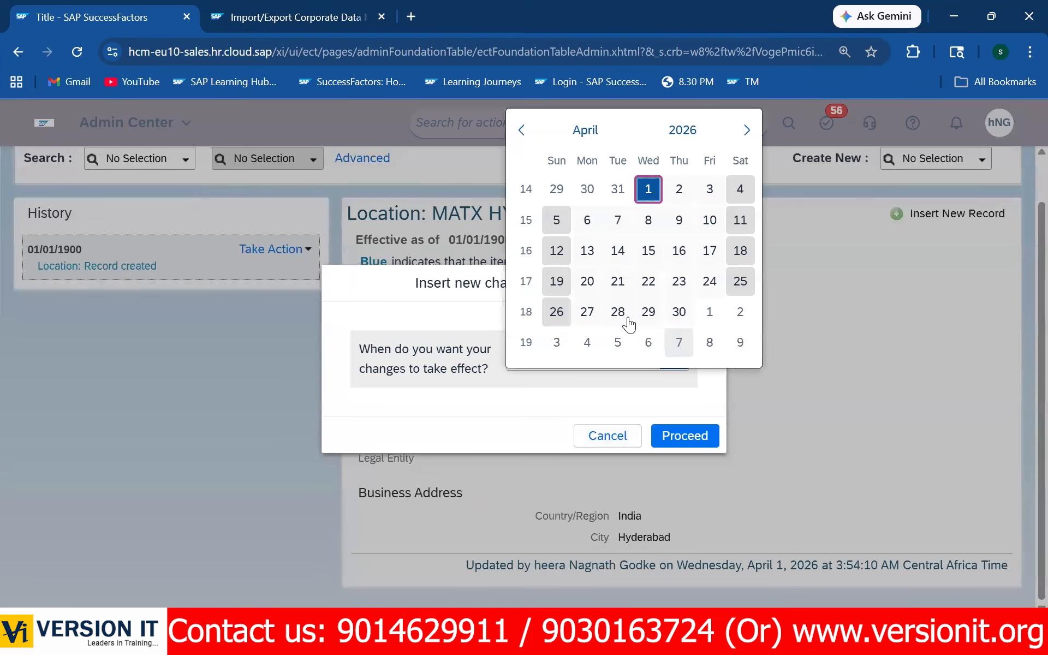
left_click(598, 133)
left_click(560, 191)
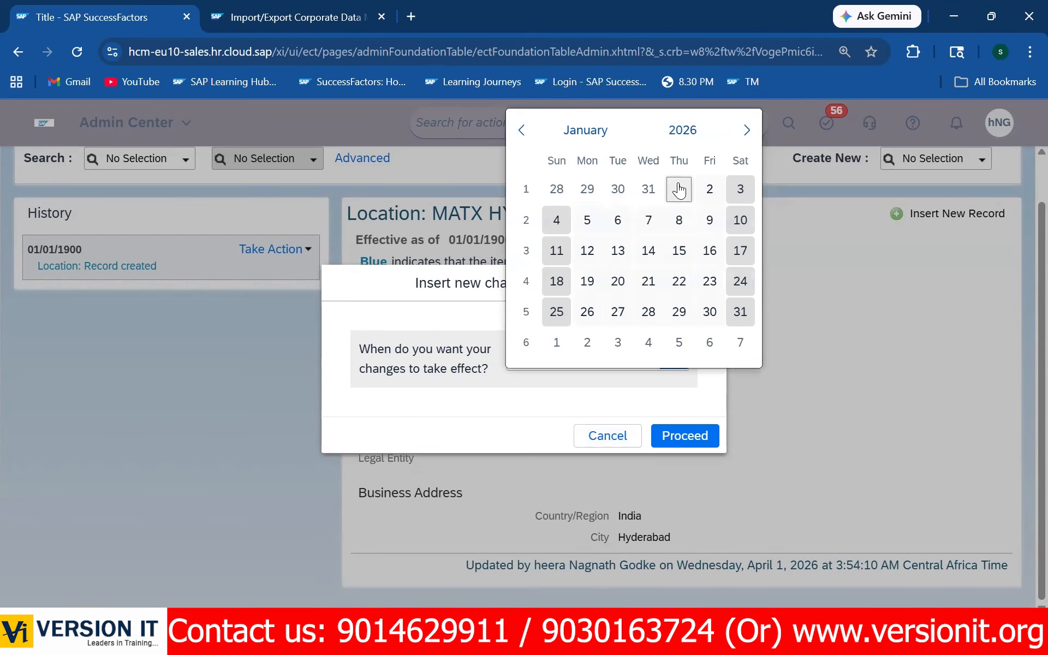
left_click(678, 186)
left_click(676, 433)
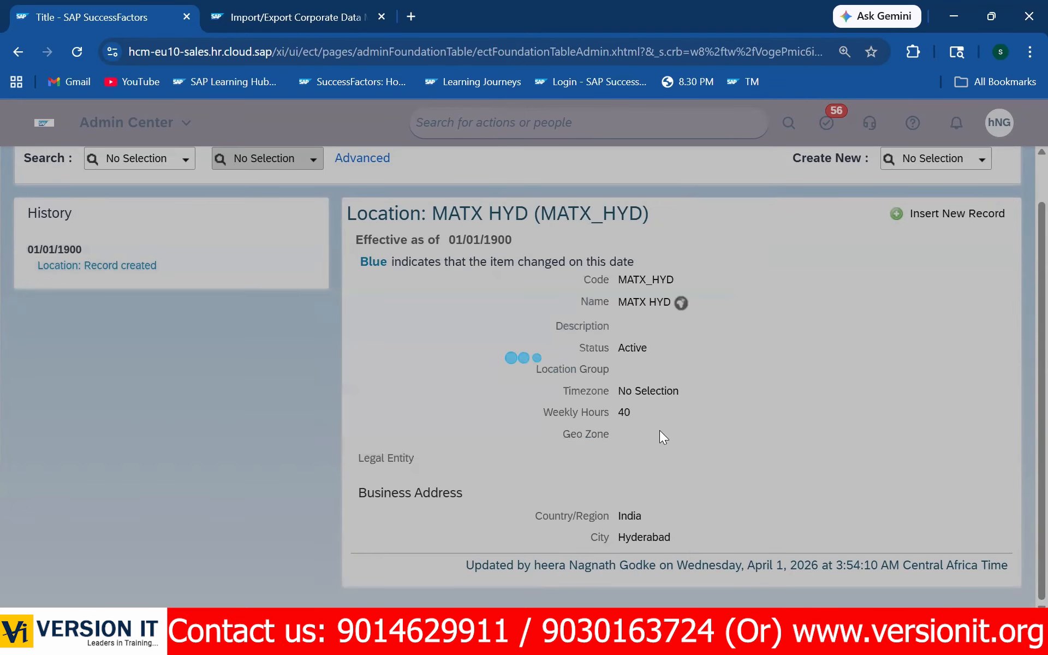
- Set the weekly hours to 48 in the new MATX HYD record and save it
scroll(633, 404, "down", 1)
scroll(659, 423, "down", 2)
double_click(629, 366)
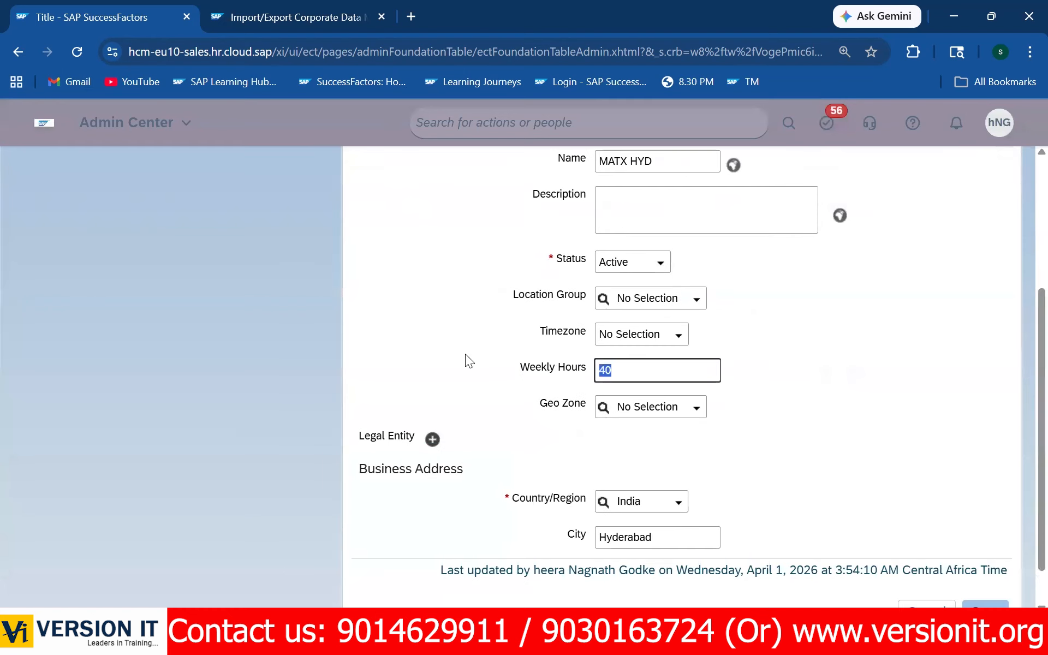
type("48")
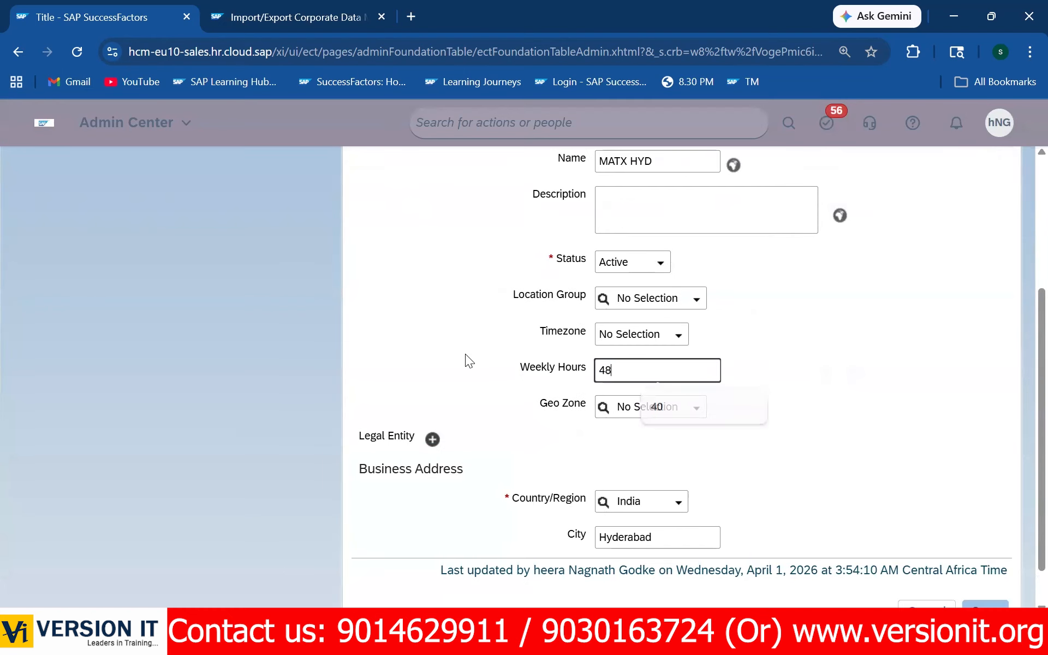
scroll(884, 505, "down", 1)
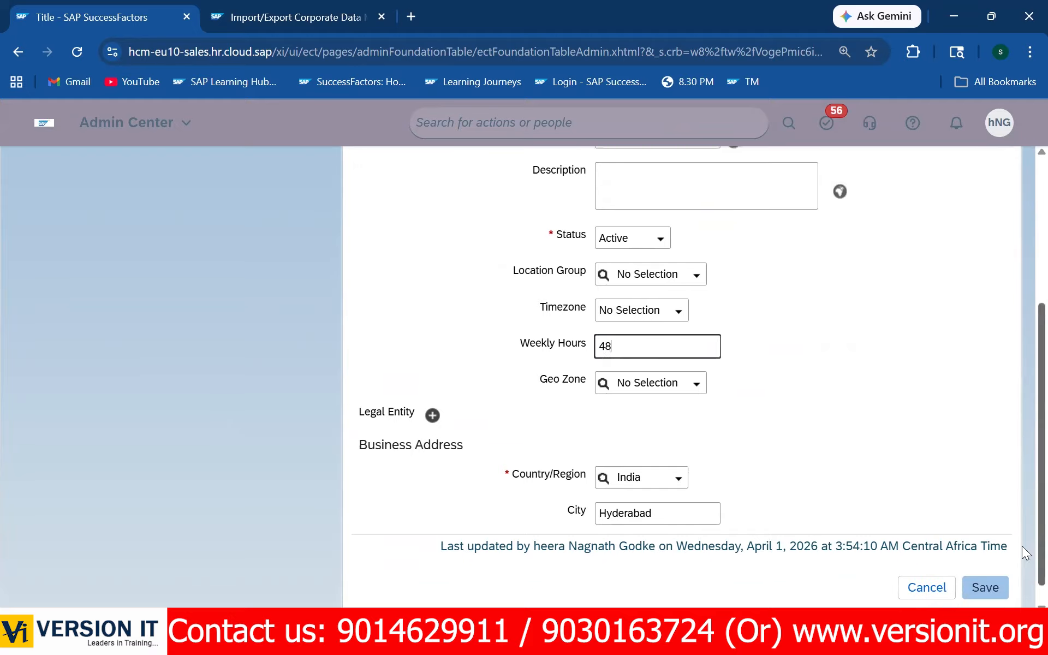
left_click(936, 463)
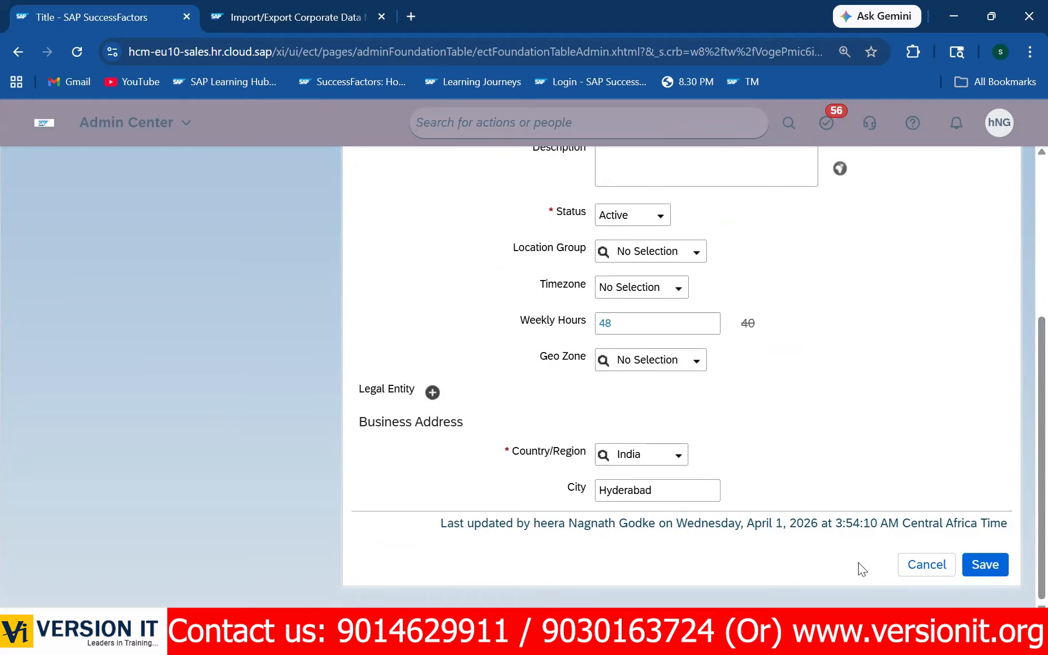
left_click(985, 565)
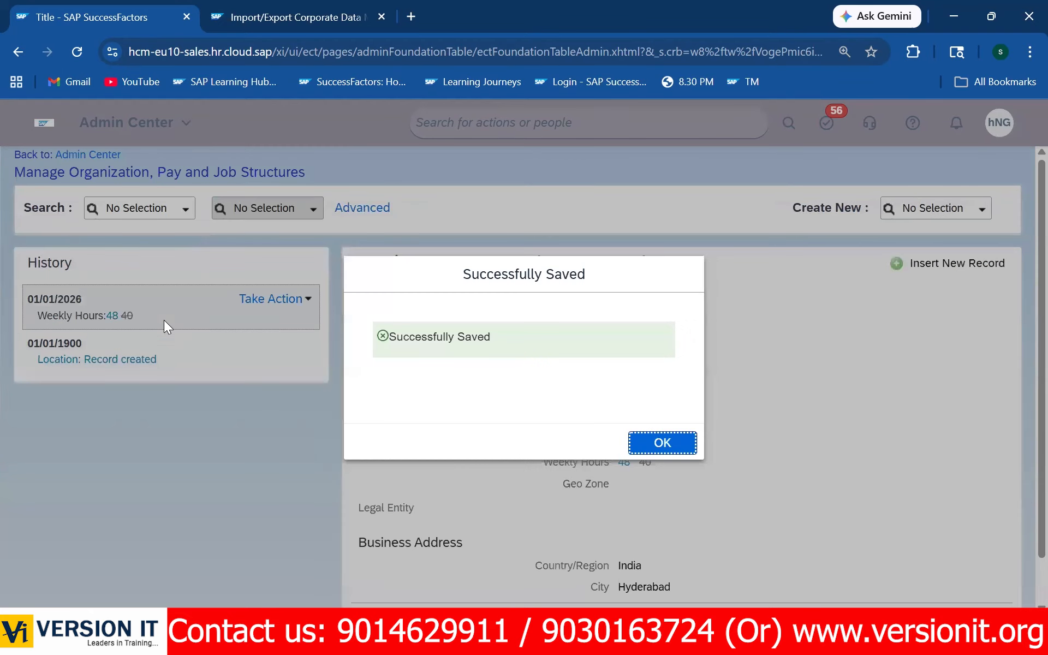
left_click(663, 444)
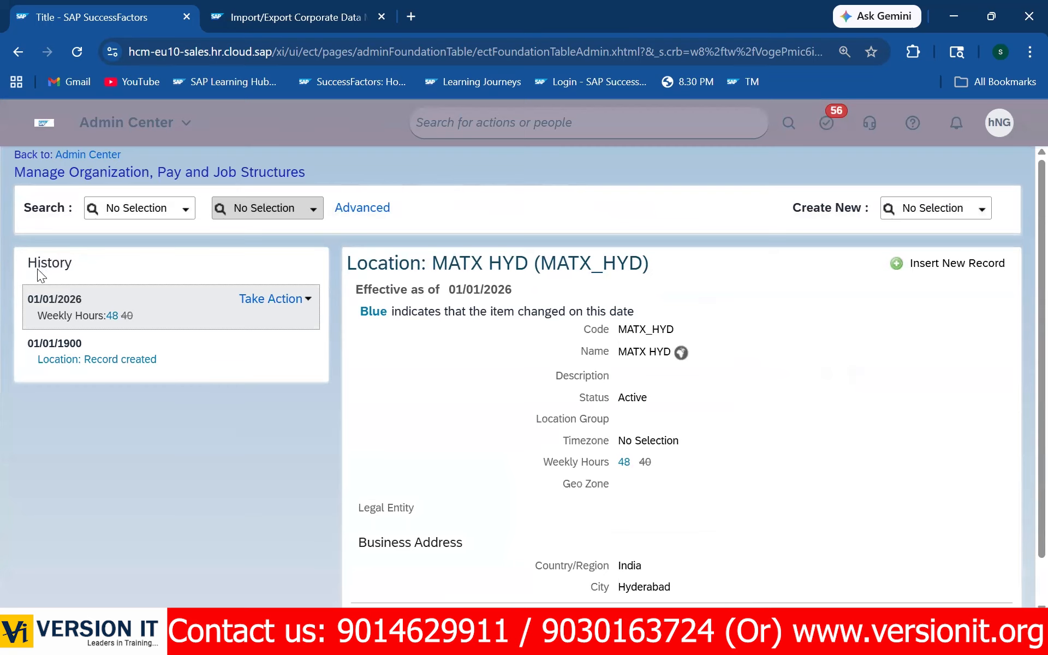
- Compare the weekly hours between the 01/01/1900 and 01/01/2026 history records of MATX HYD
left_click_drag(71, 270, 71, 269)
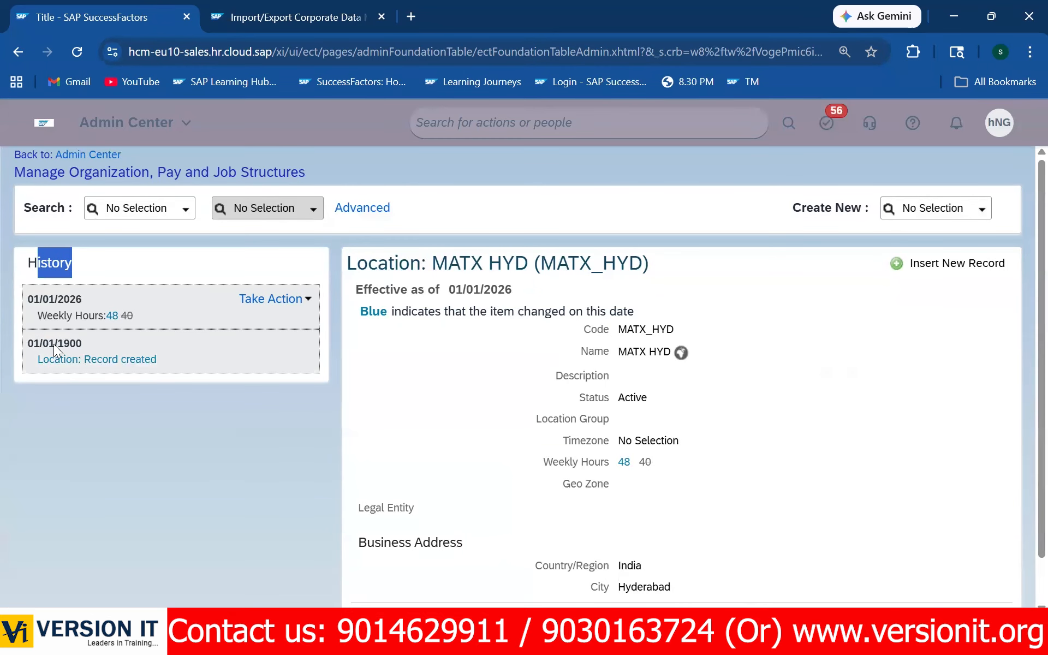
left_click(196, 348)
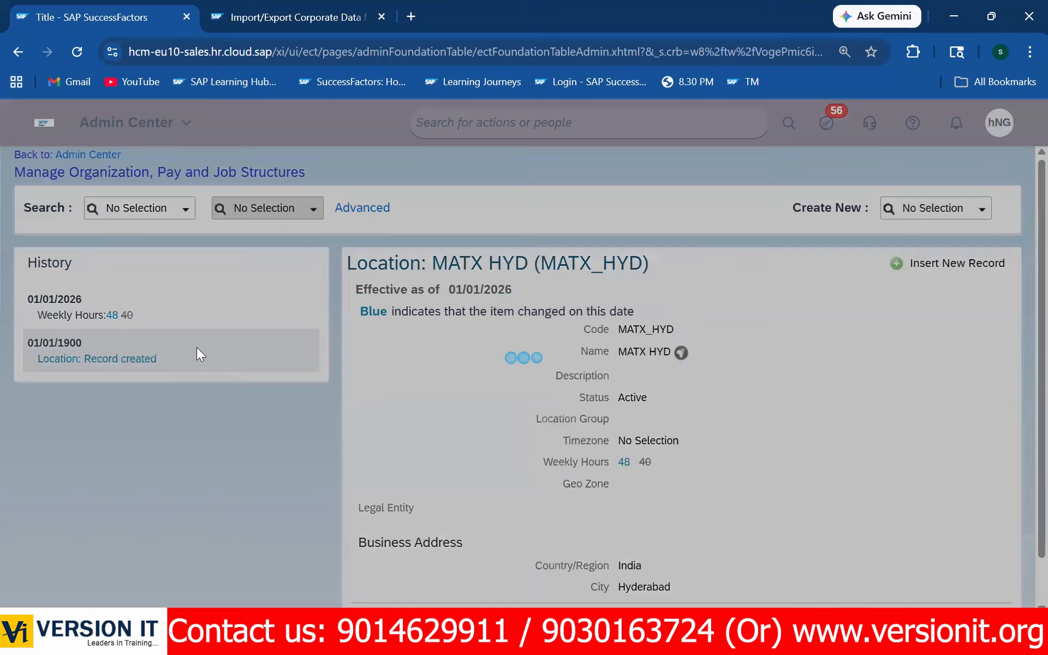
double_click(632, 461)
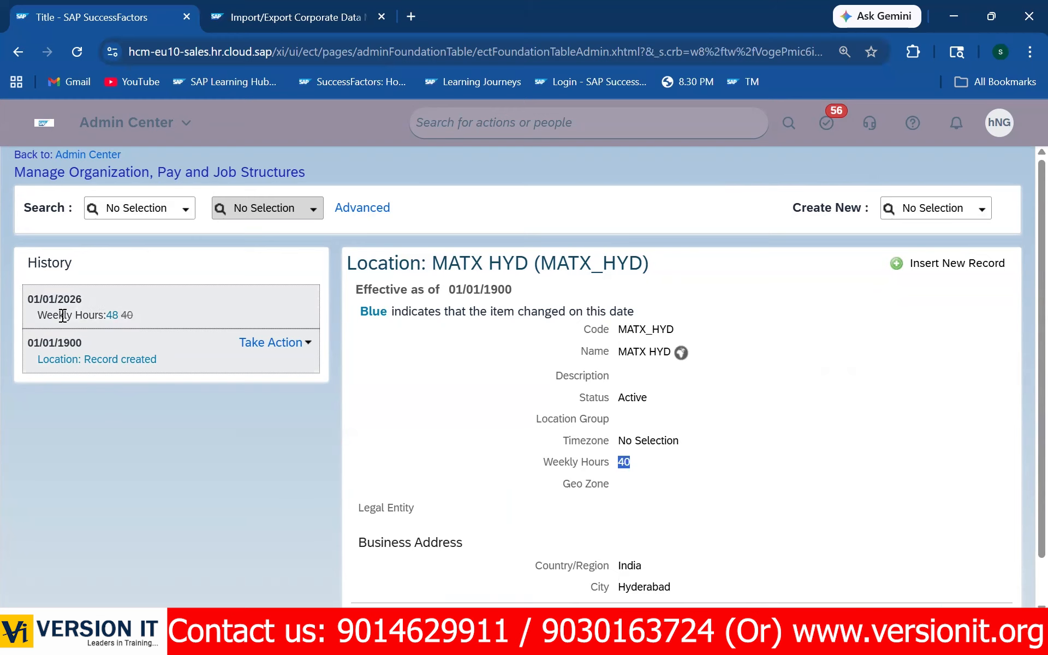
left_click(161, 305)
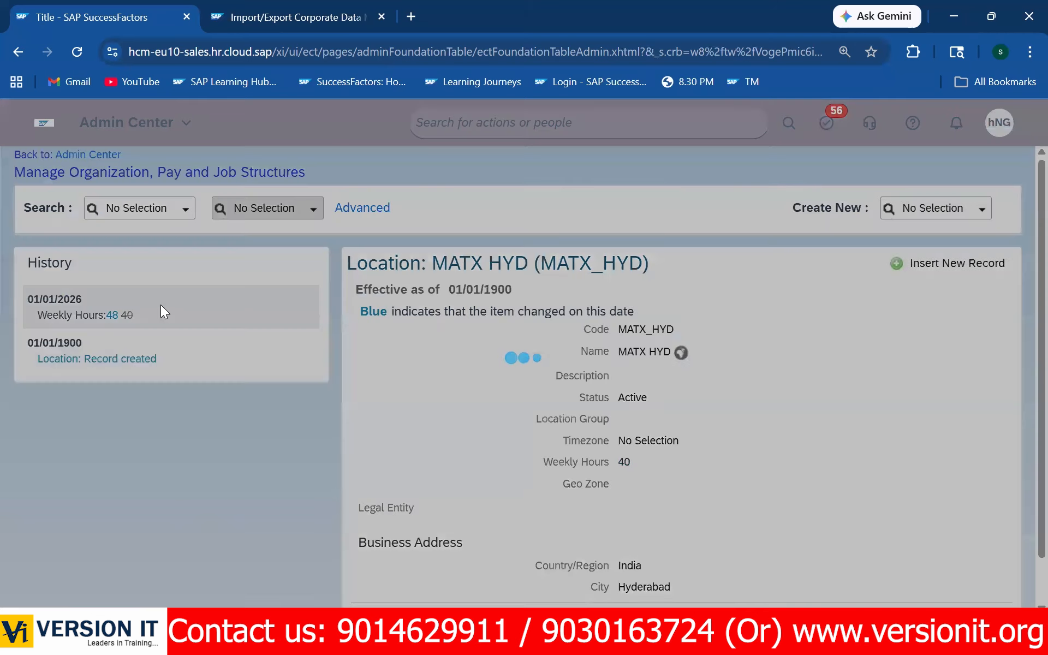
left_click_drag(617, 462, 649, 464)
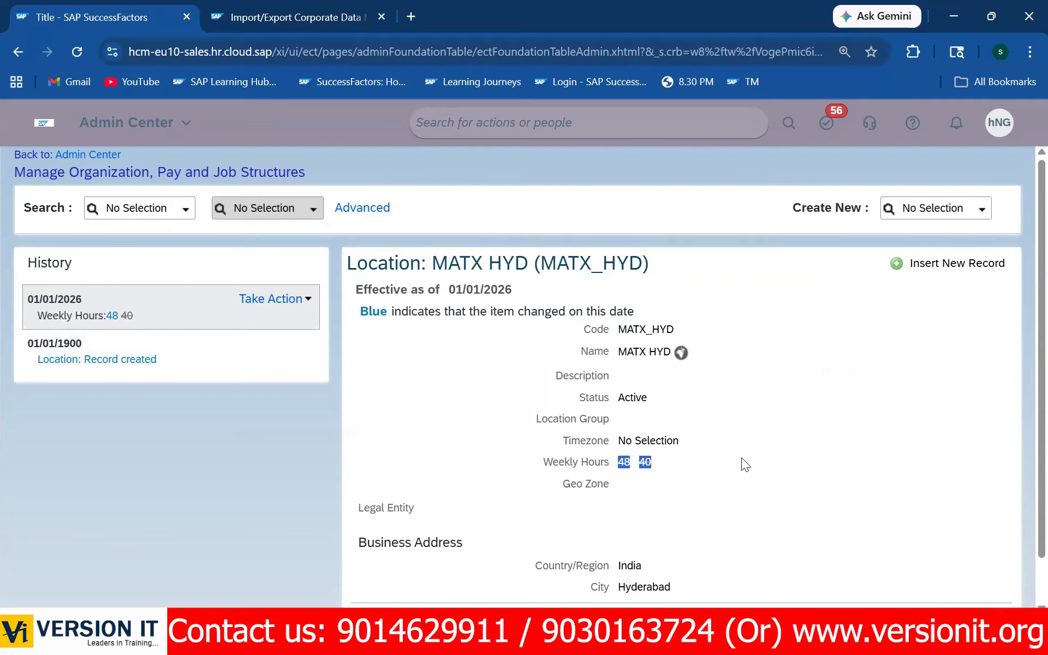
left_click(239, 345)
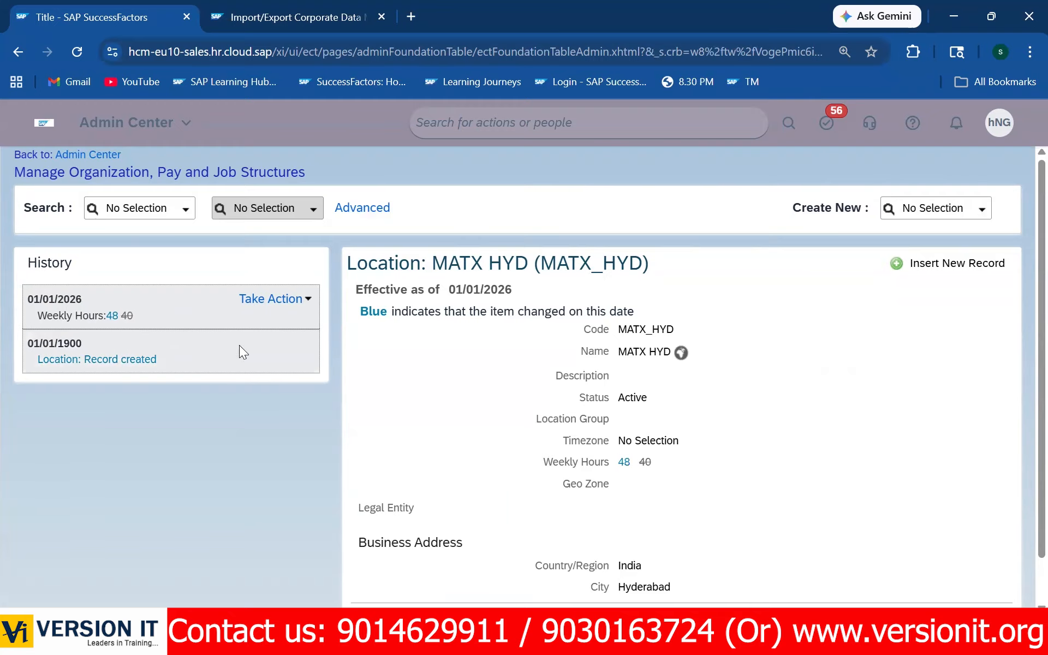
- Permanently delete the 01/01/2026 record from the MATX HYD Location's history
left_click(271, 301)
left_click(321, 337)
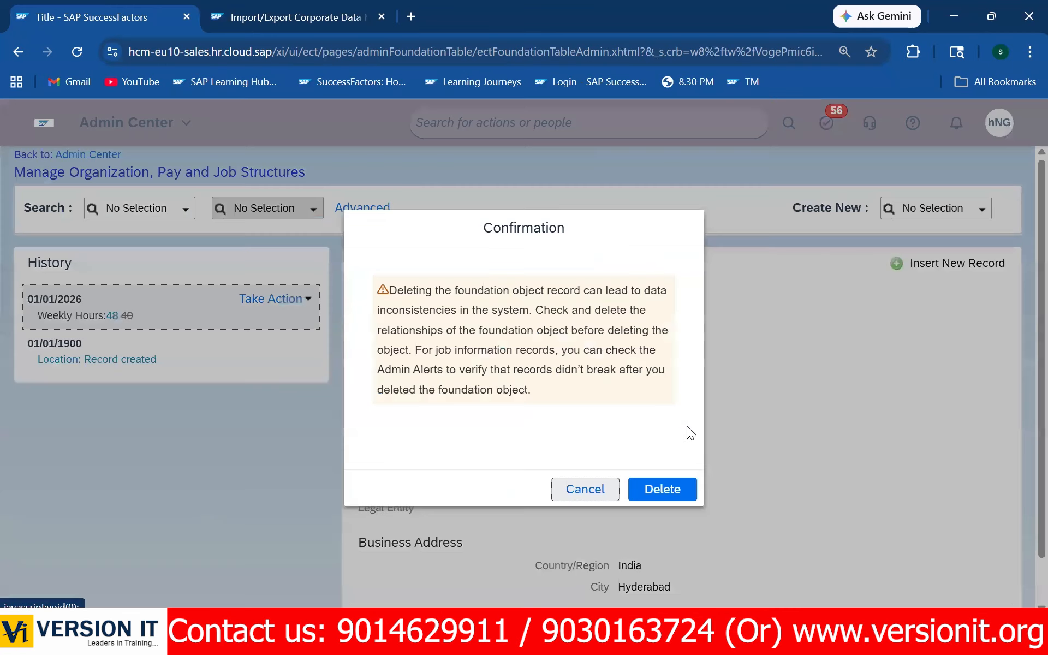
left_click(674, 482)
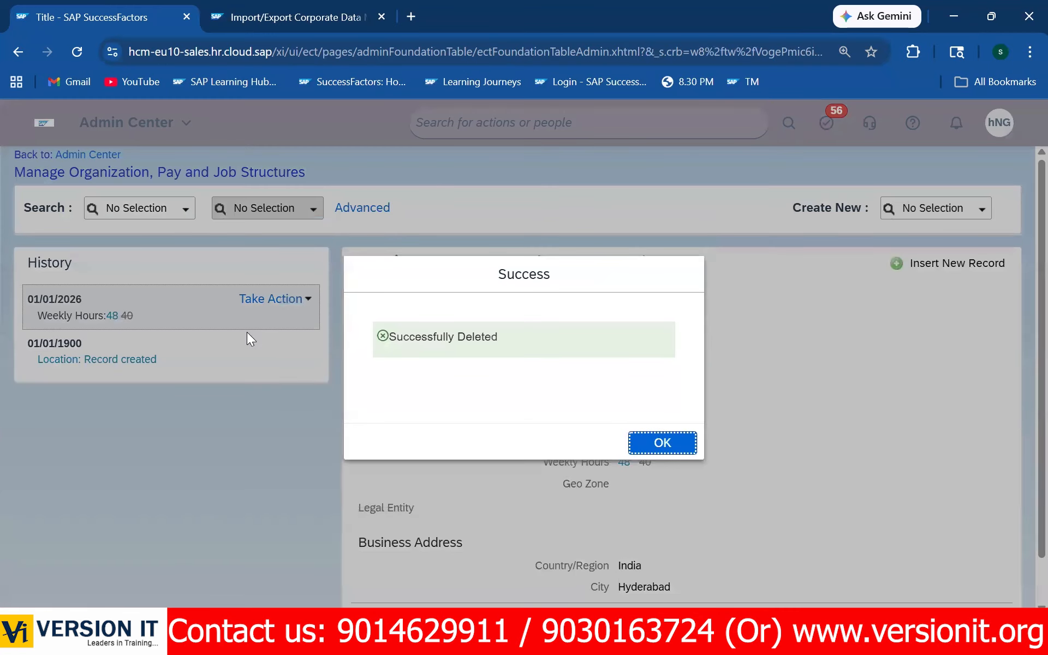
left_click(662, 442)
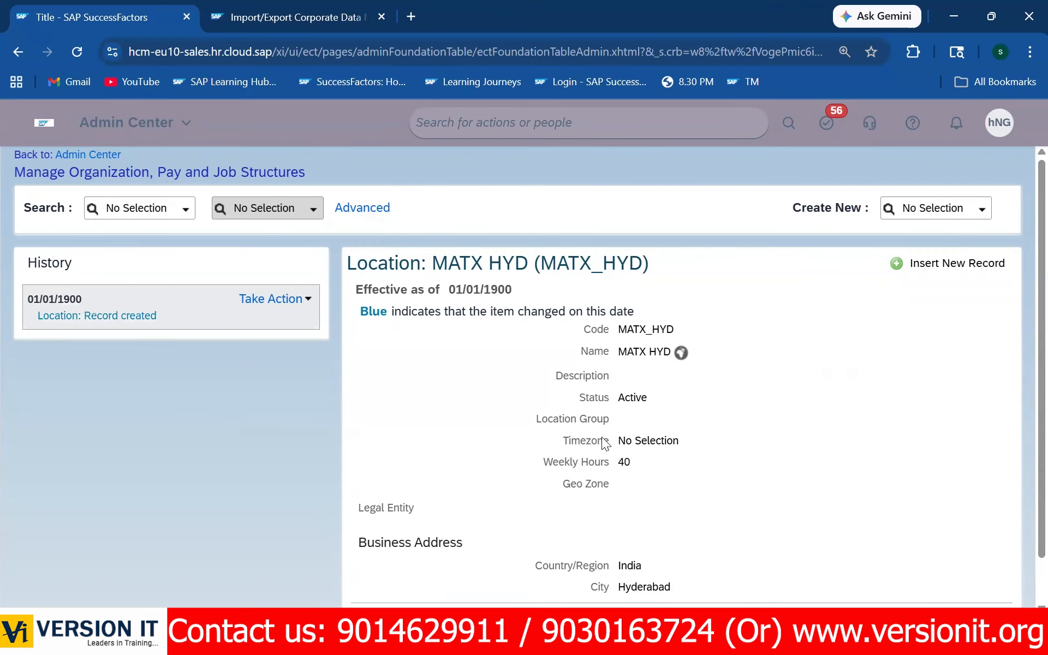
- Log out of SuccessFactors and log back in with the saved credentials
scroll(604, 445, "down", 2)
scroll(731, 309, "up", 2)
left_click(999, 122)
left_click(933, 340)
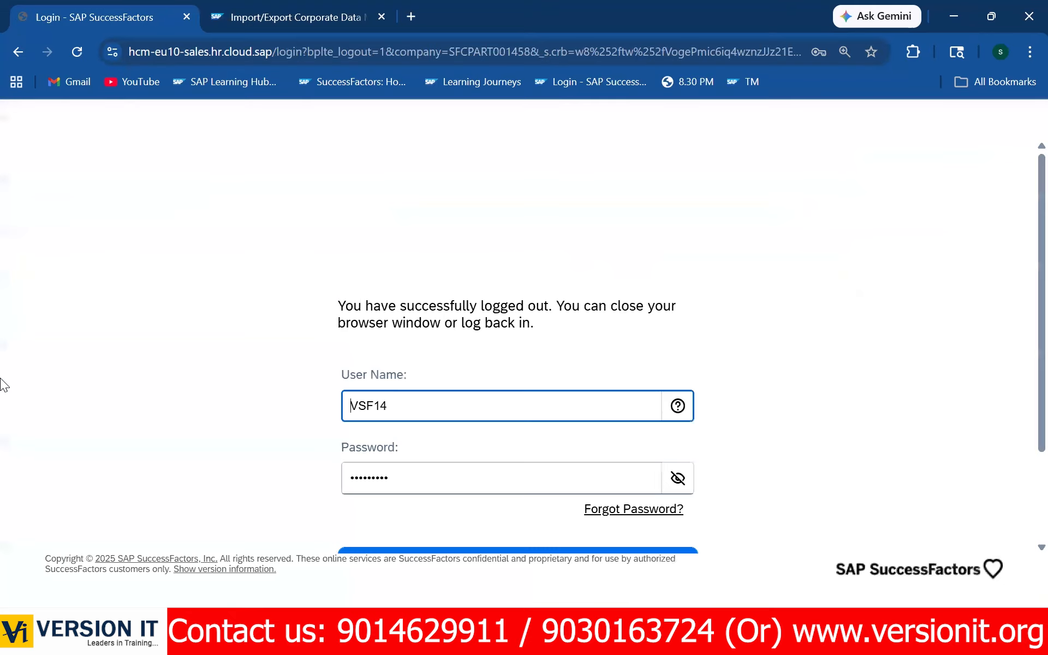
scroll(426, 442, "down", 2)
left_click(423, 445)
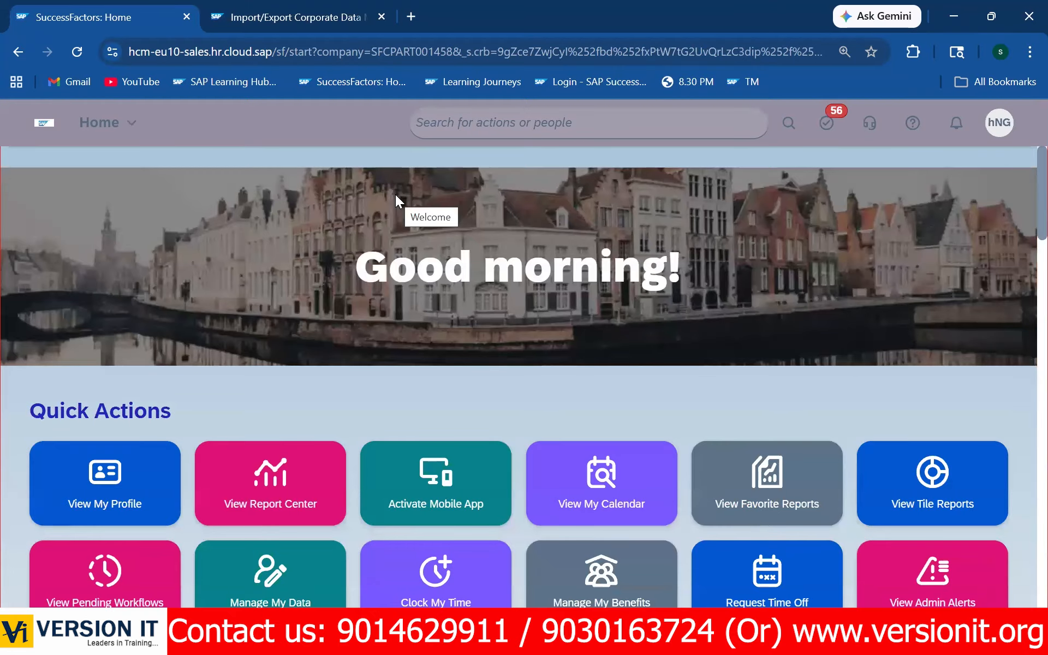
- Go to the Admin Center and open the Manage Organization, Pay and Job Structures tool
left_click(459, 125)
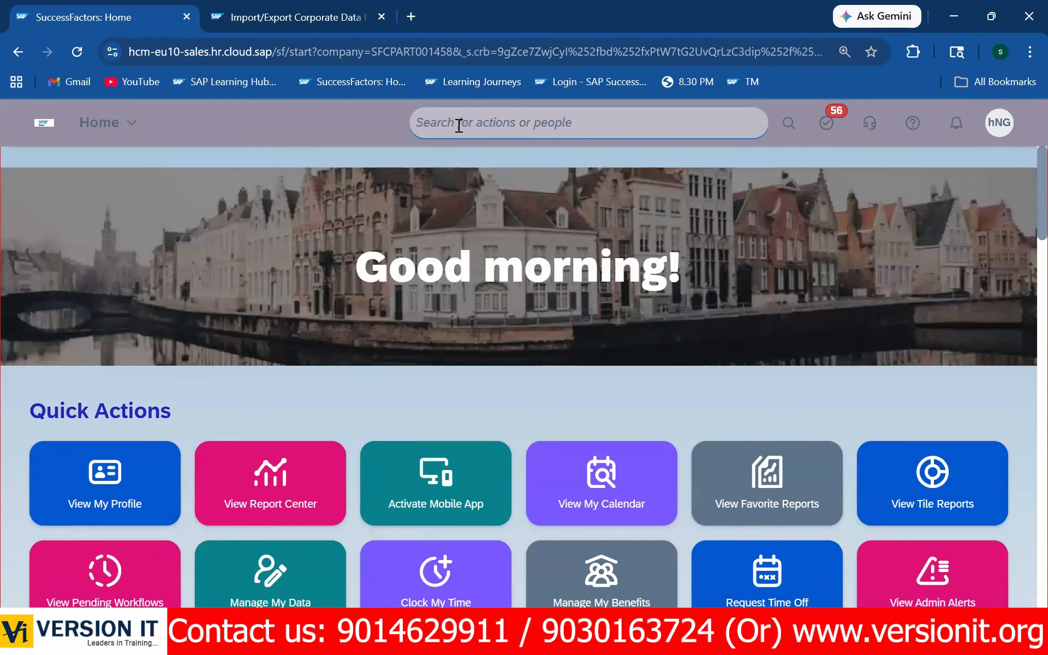
left_click(119, 123)
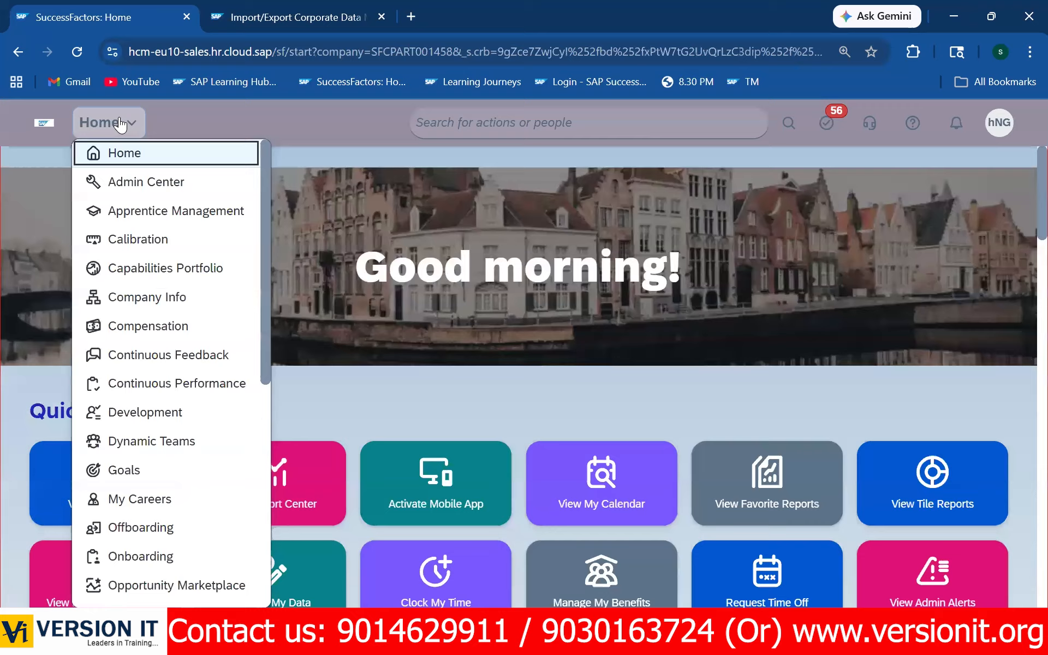
left_click(174, 189)
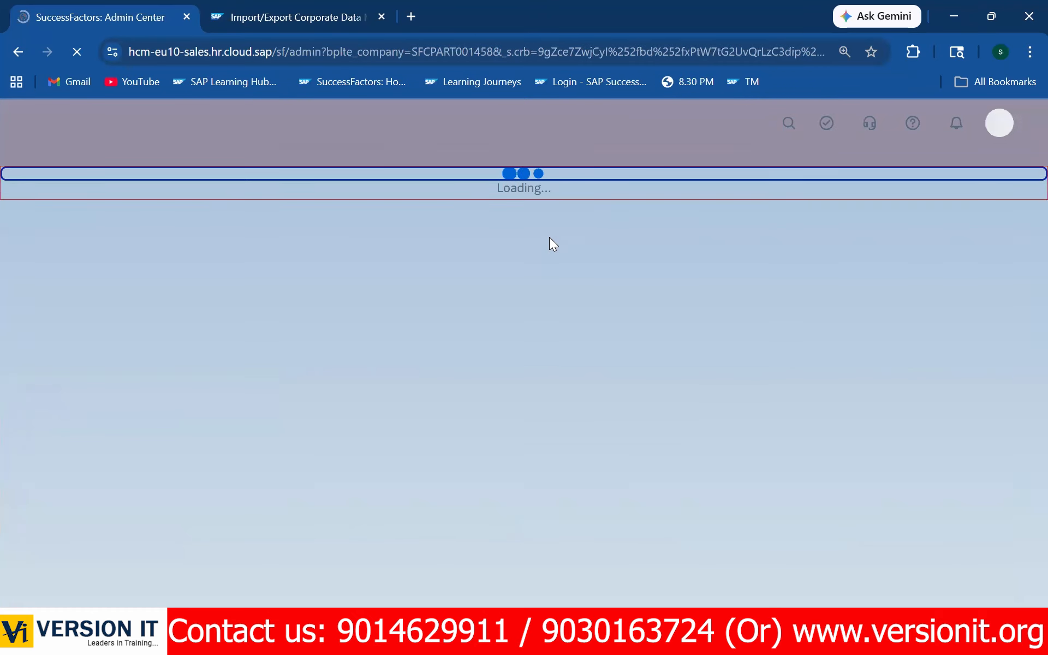
scroll(572, 326, "down", 5)
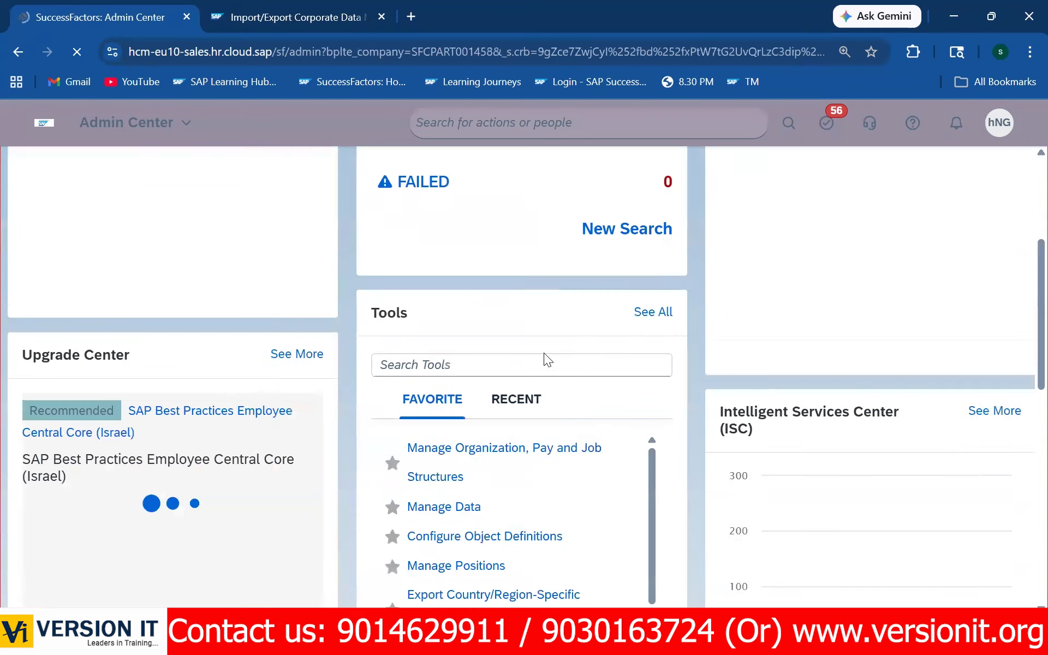
scroll(543, 354, "down", 3)
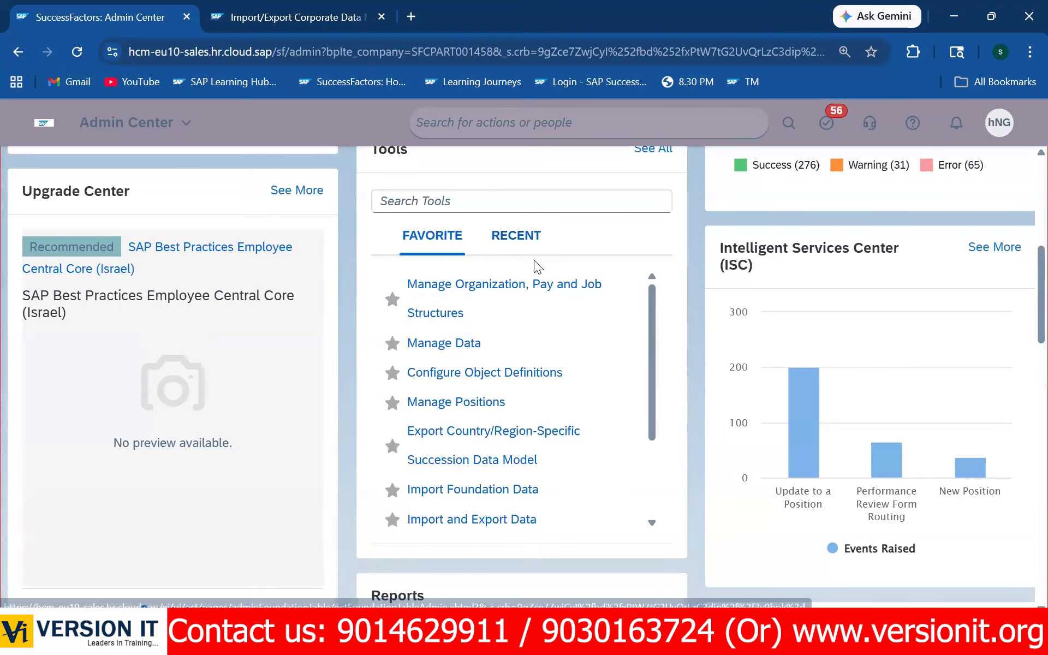
left_click(460, 291)
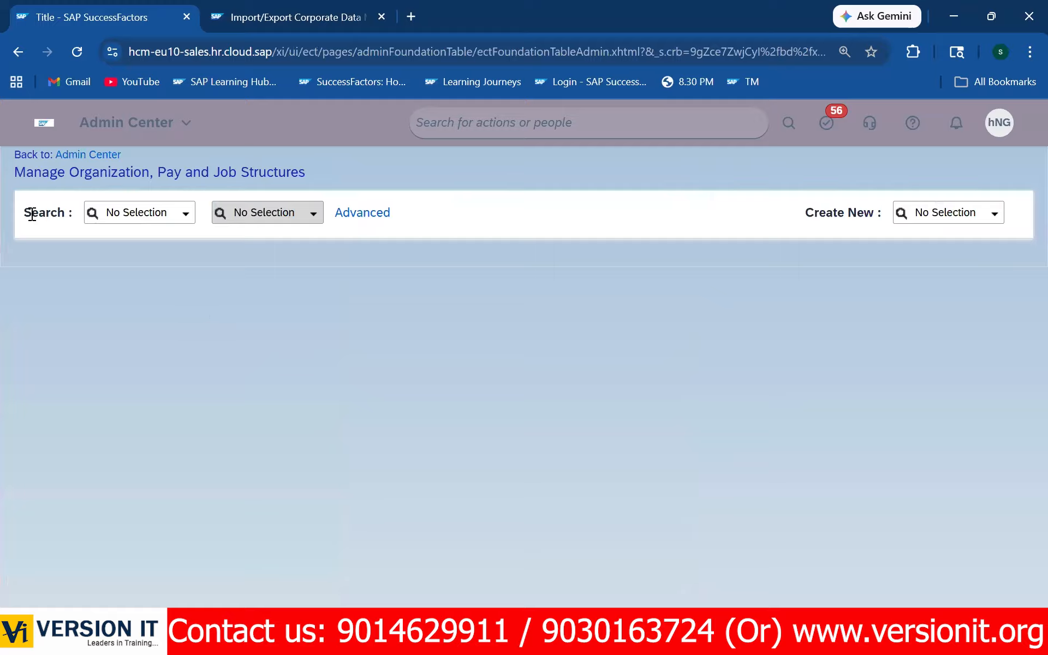
- Set the object type to search for to Location in Manage Organization, Pay and Job Structures
left_click_drag(23, 212, 67, 214)
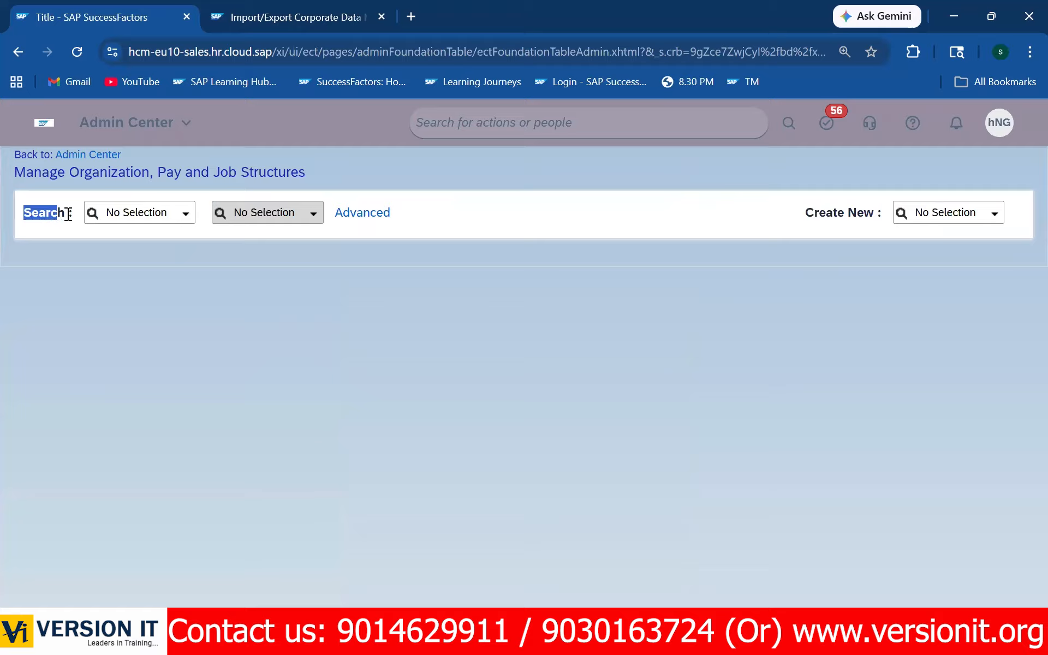
left_click(191, 218)
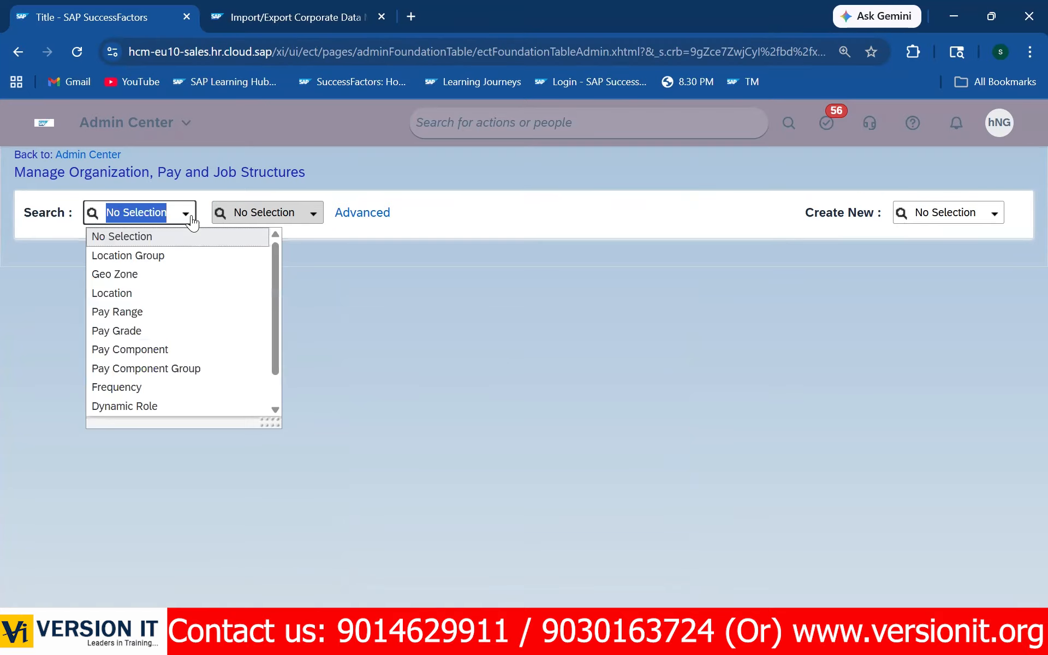
left_click(136, 292)
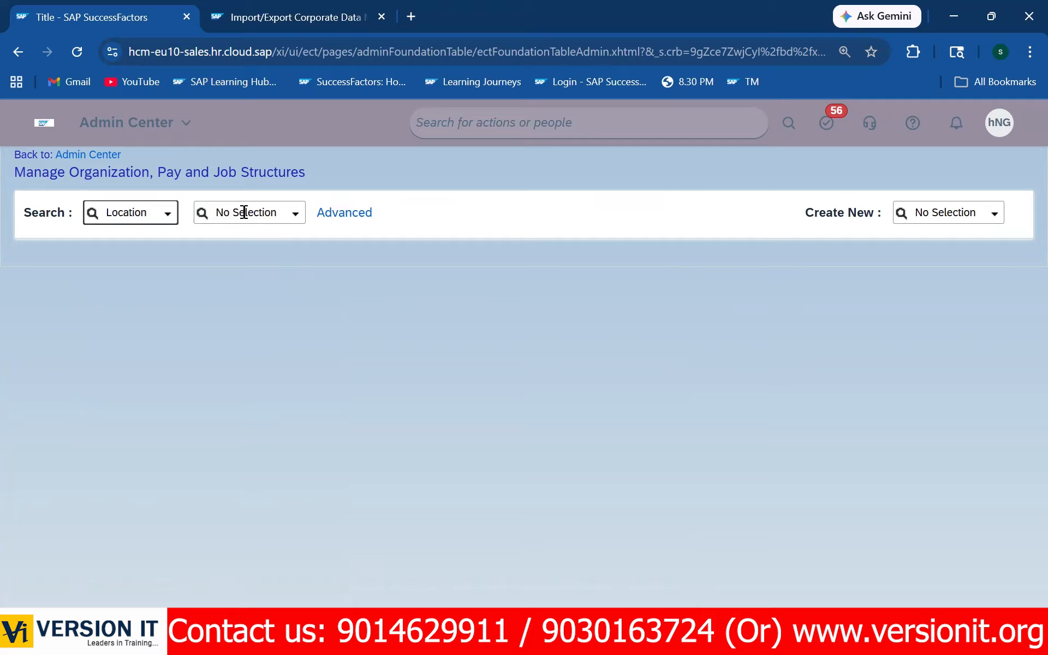
- Search the Location objects for HYD and look through the matching entries for the MATX Location
left_click(244, 213)
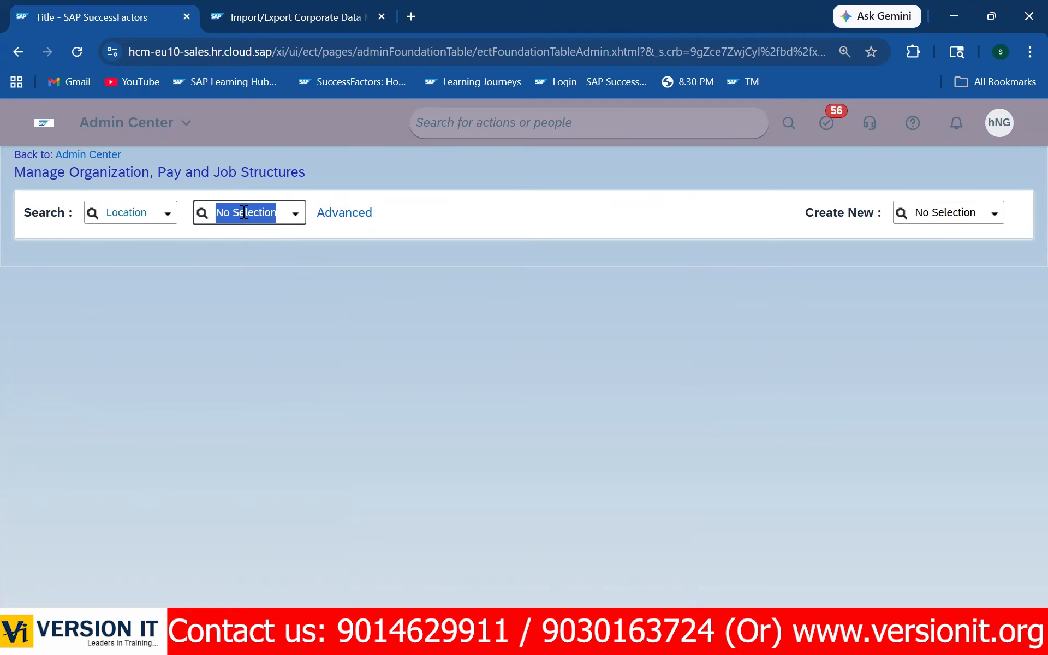
type("HYD")
scroll(295, 346, "down", 3)
scroll(316, 377, "down", 2)
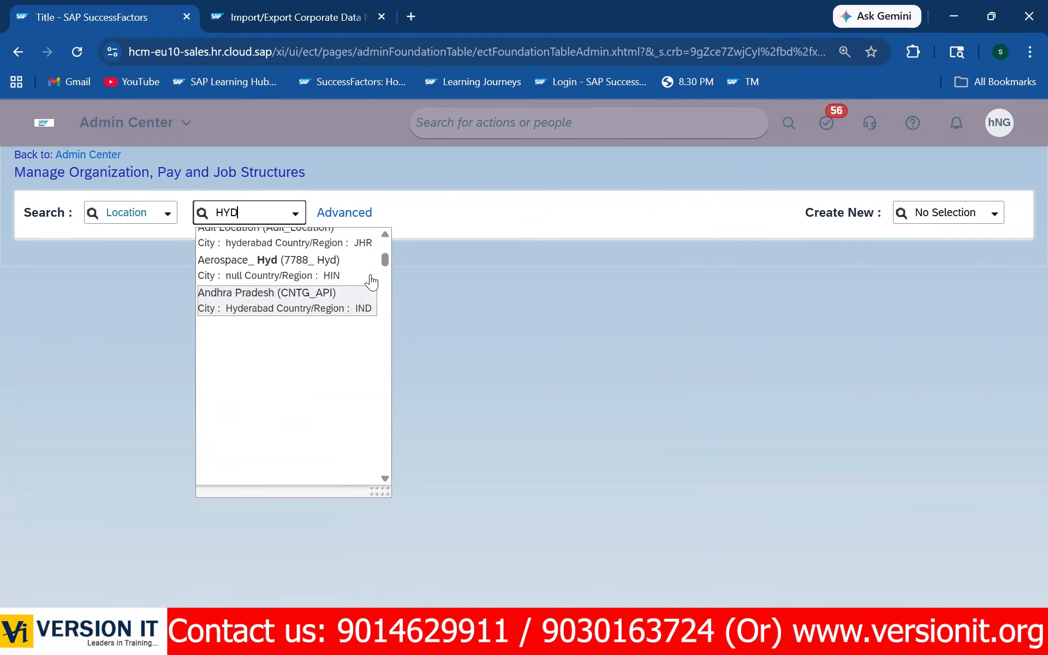
scroll(382, 316, "down", 5)
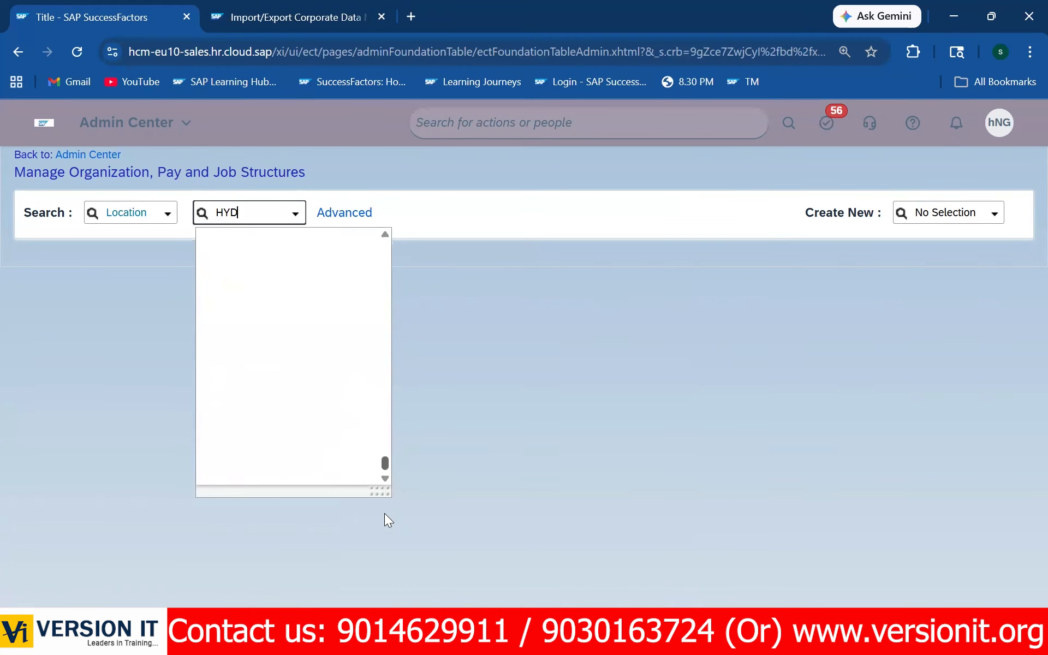
scroll(330, 423, "up", 2)
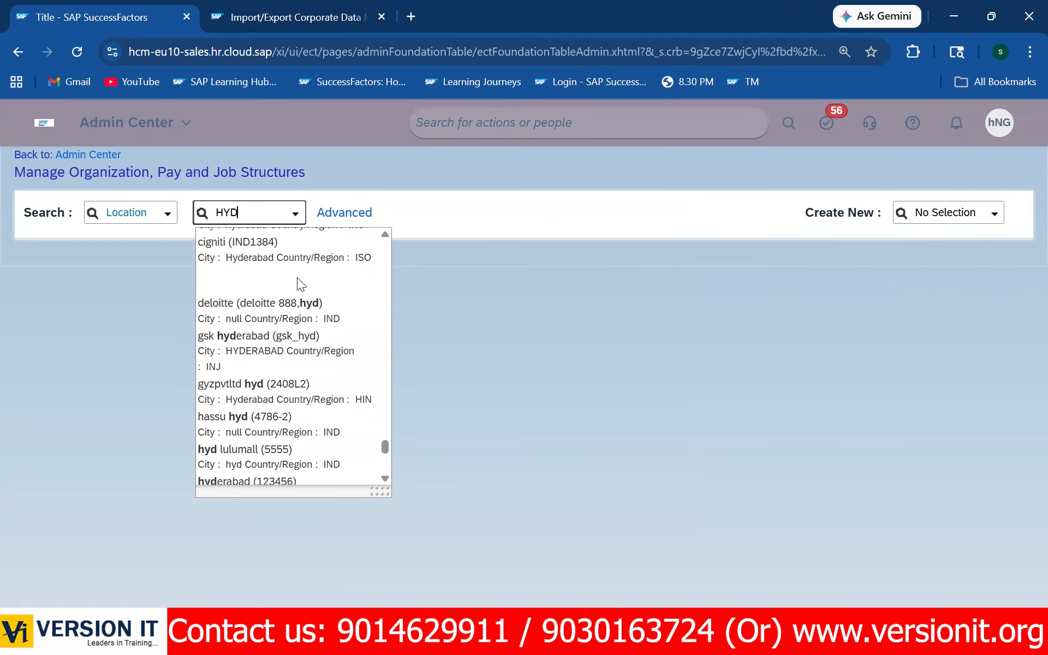
scroll(294, 420, "down", 10)
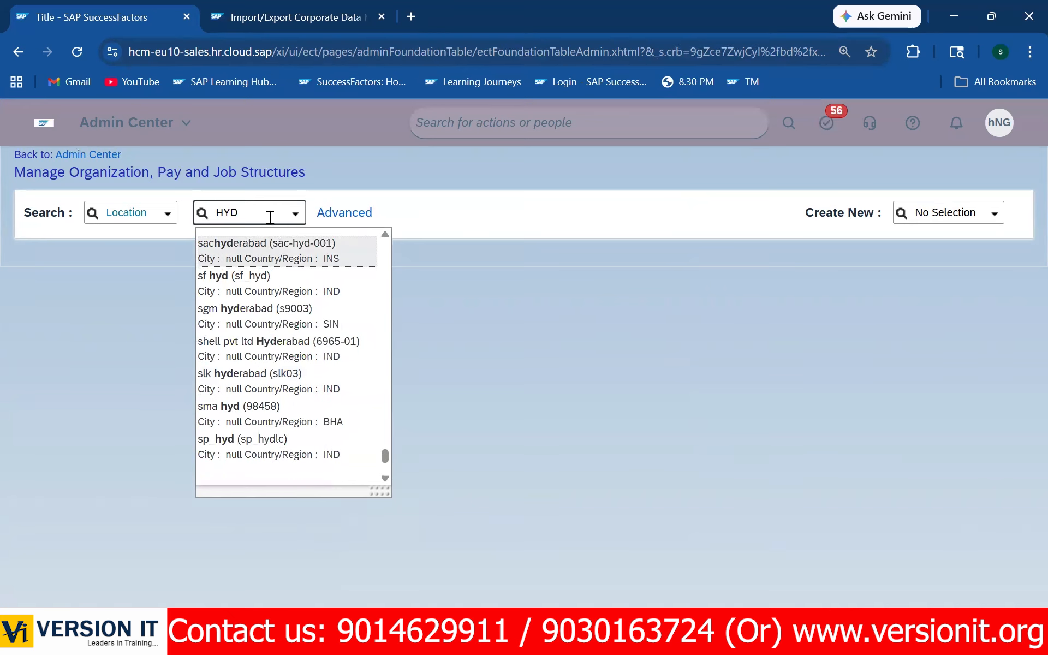
- Search the Locations for MATX, open MATX HYD (MATX_HYD), and show the actions available for its 01/01/1900 record
left_click(251, 219)
double_click(251, 218)
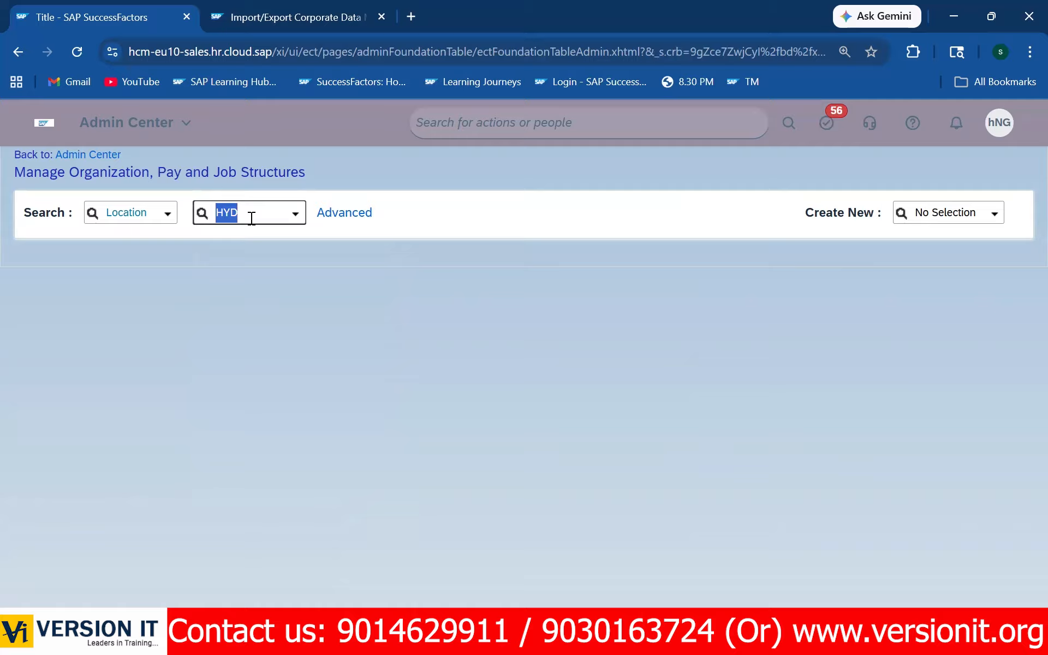
type("MATX")
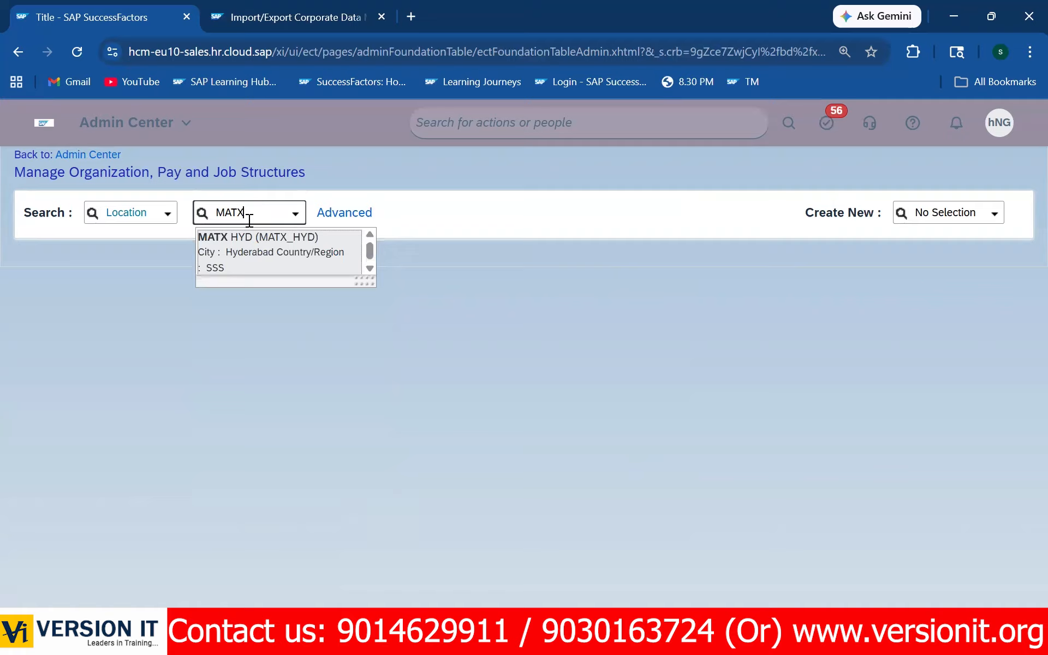
left_click(261, 252)
scroll(490, 408, "down", 2)
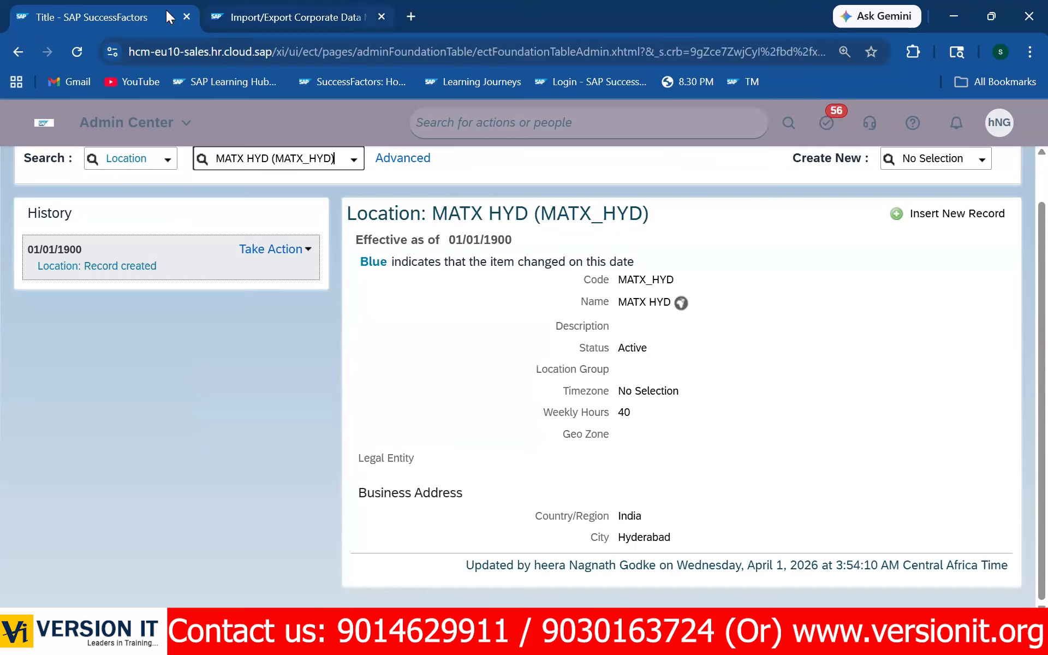
left_click(270, 249)
scroll(241, 283, "up", 1)
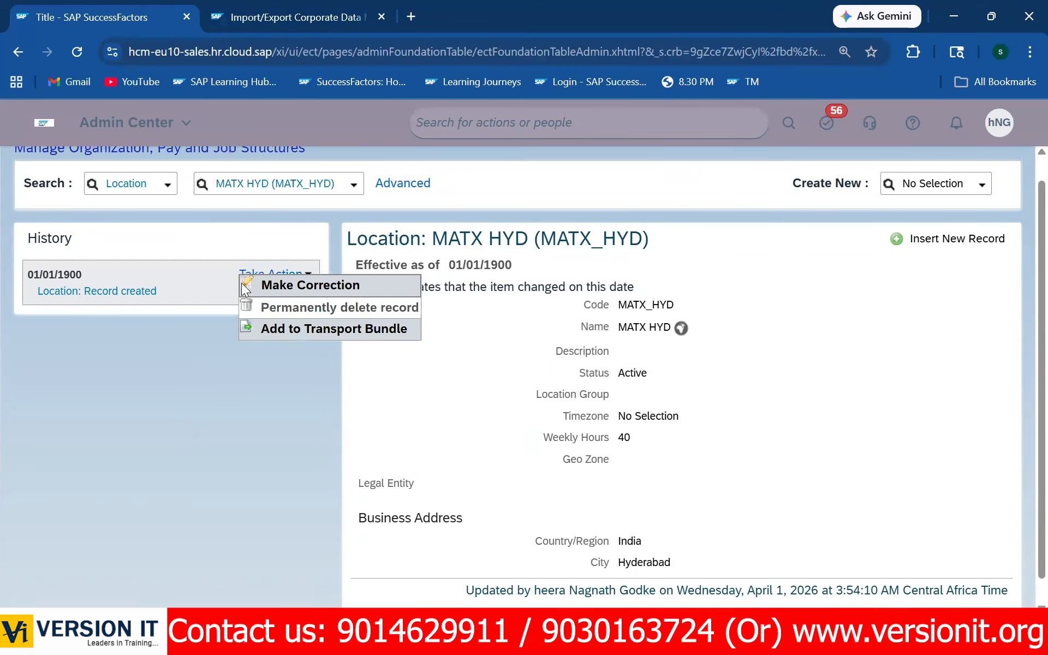
- Return to the Home page and reopen Manage Organization, Pay and Job Structures through an action search for "manage org"
left_click(167, 121)
left_click(164, 157)
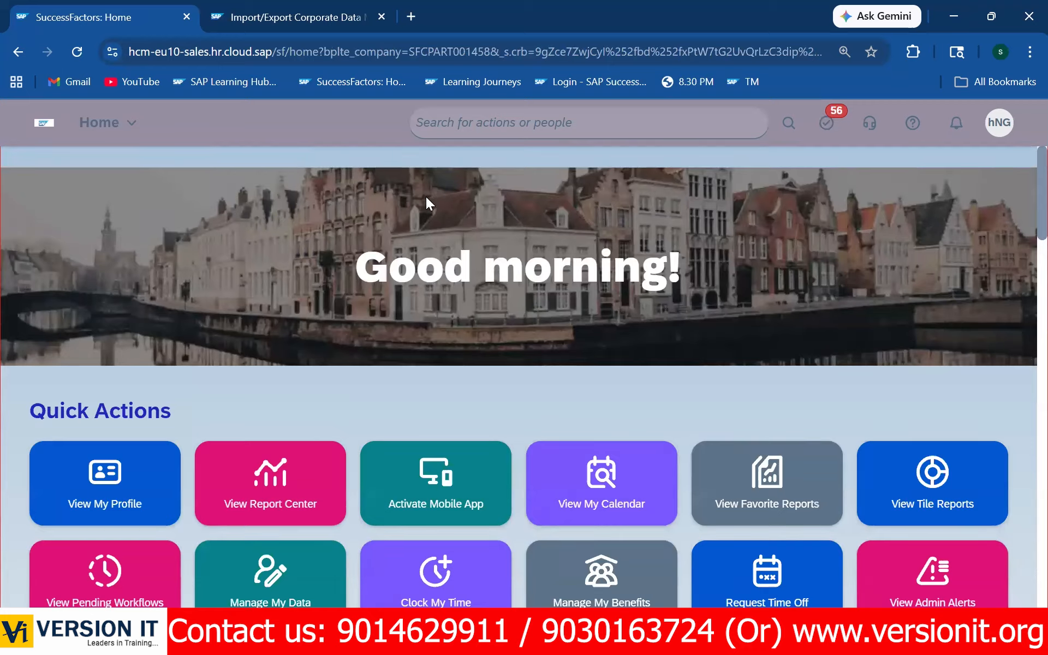
left_click(448, 130)
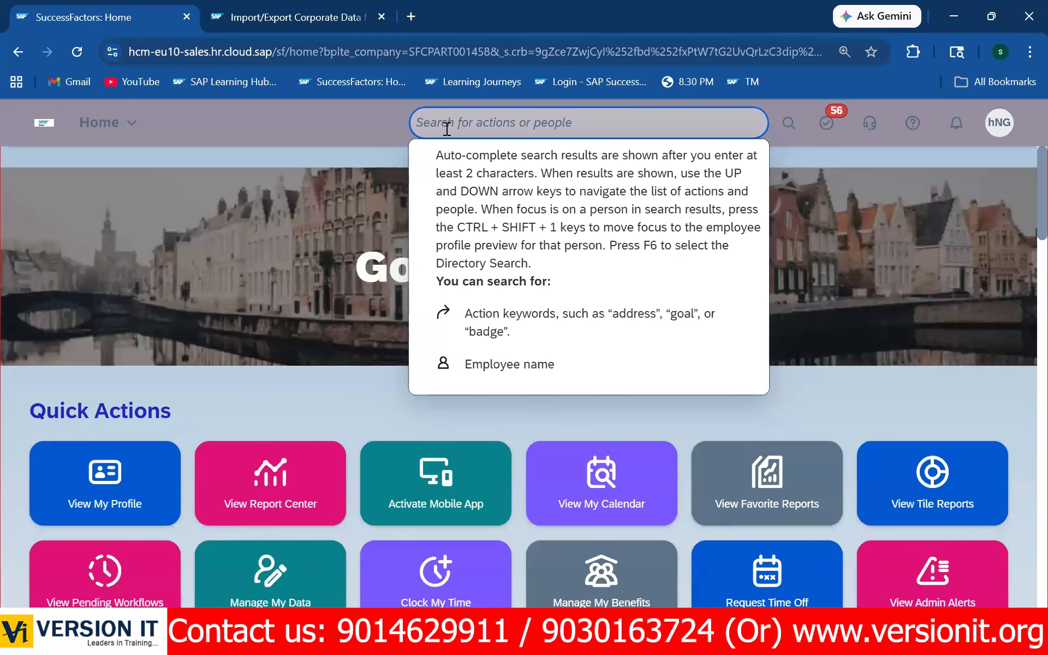
type("manage ")
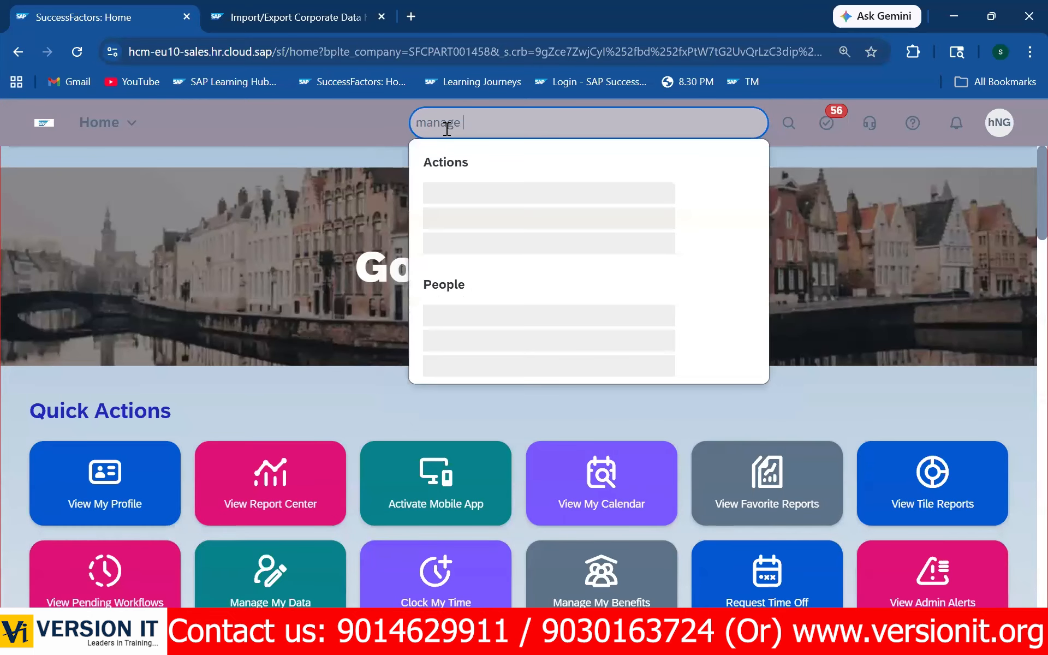
type("org")
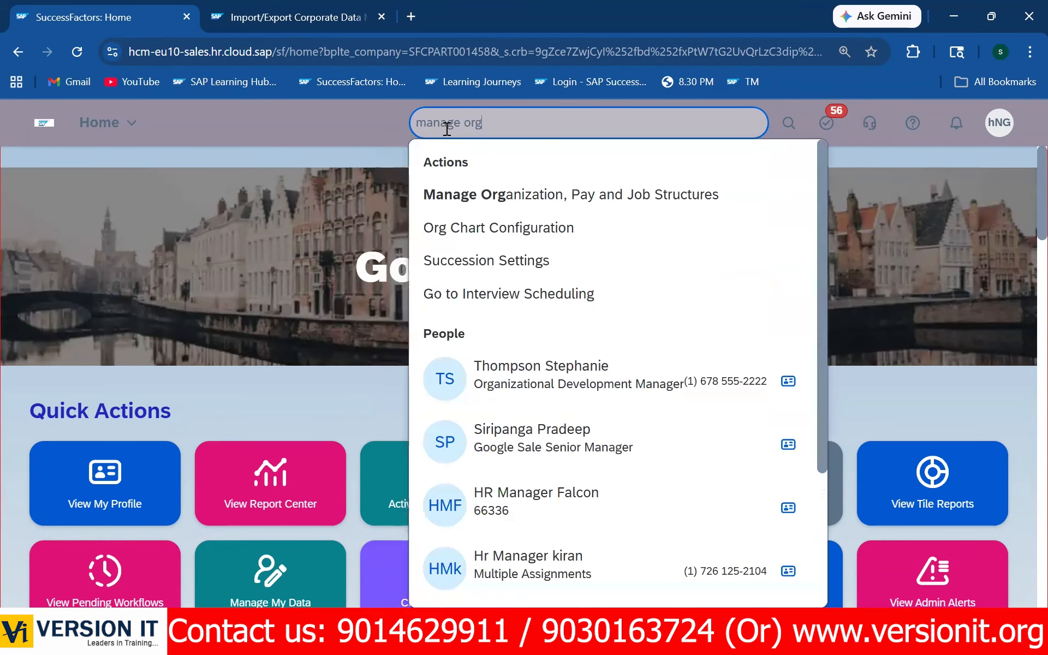
left_click(615, 197)
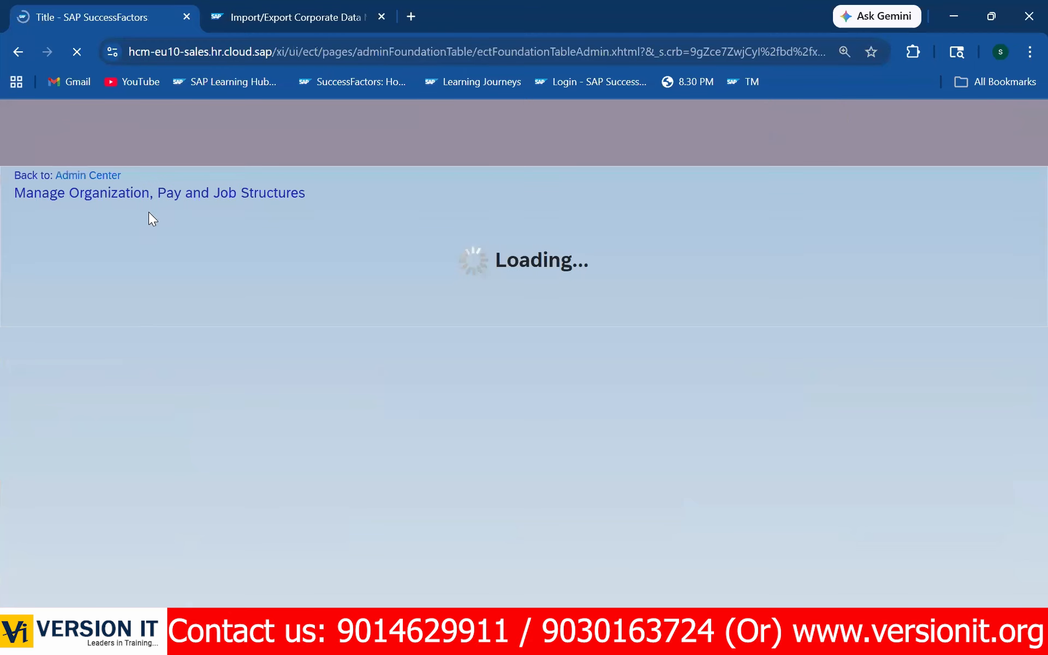
- Open the module navigation list from the Manage Organization, Pay and Job Structures page
left_click_drag(58, 172, 320, 165)
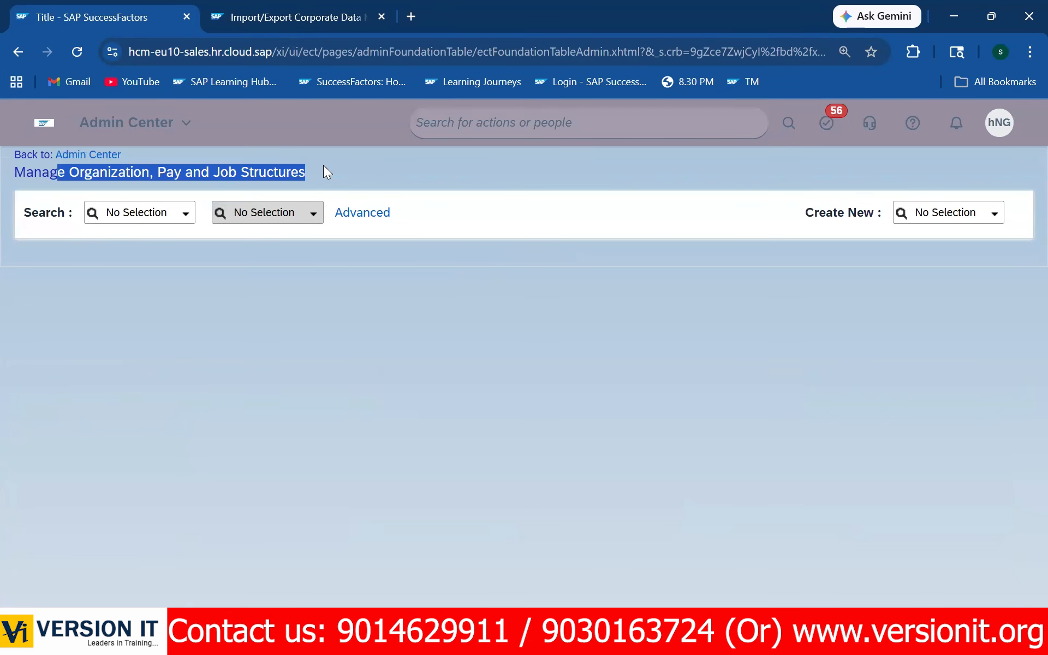
left_click(161, 133)
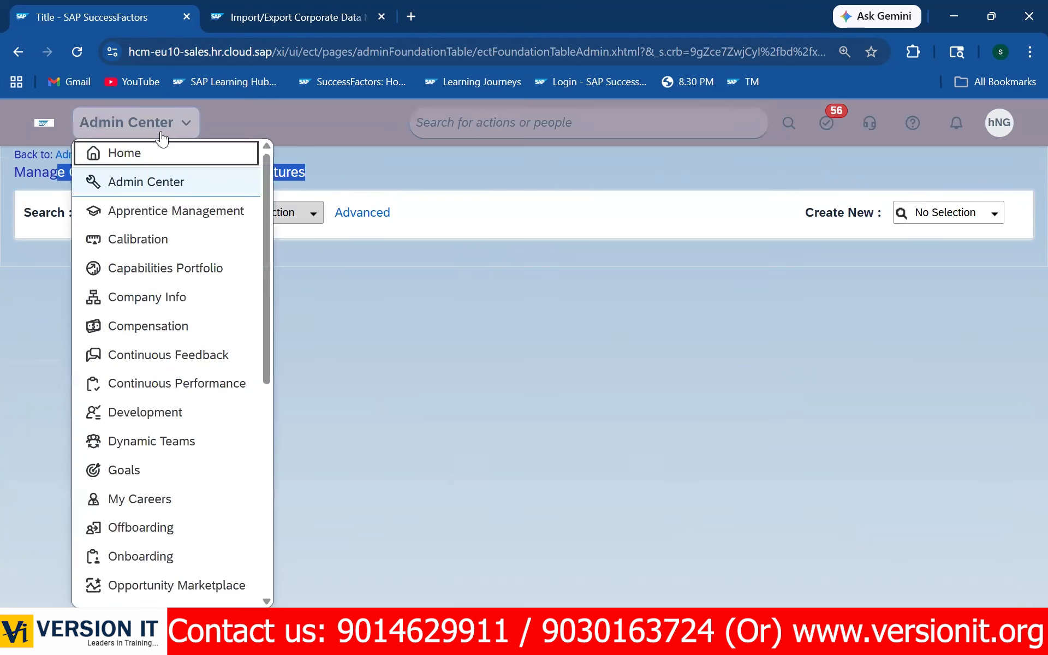